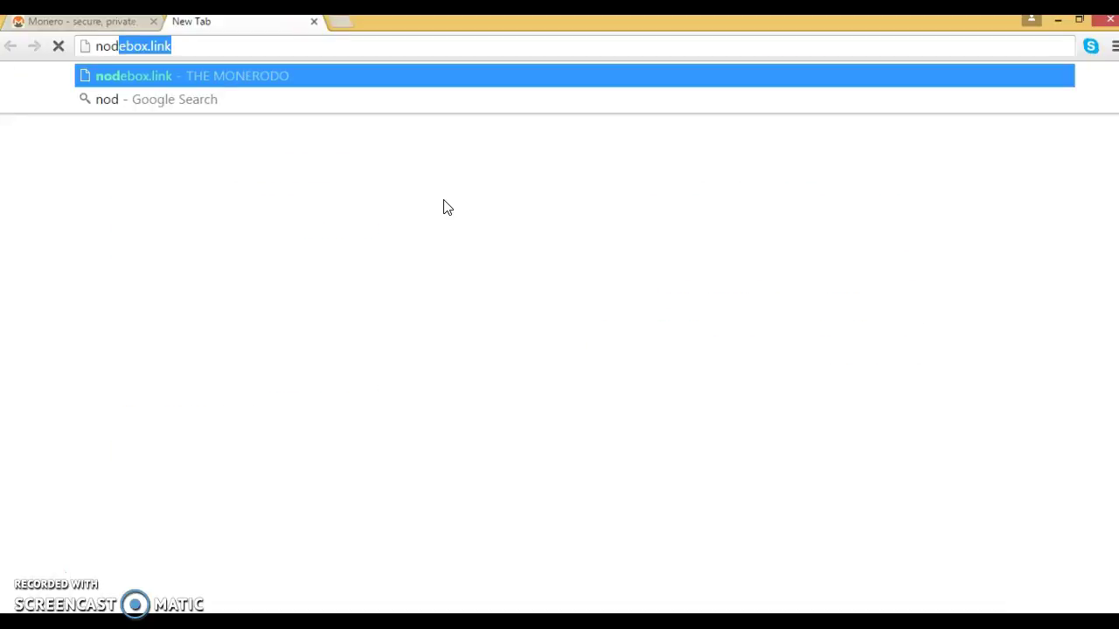
Step: Load the nodebox.link Monerodo site in a new Chrome tab
key("Return")
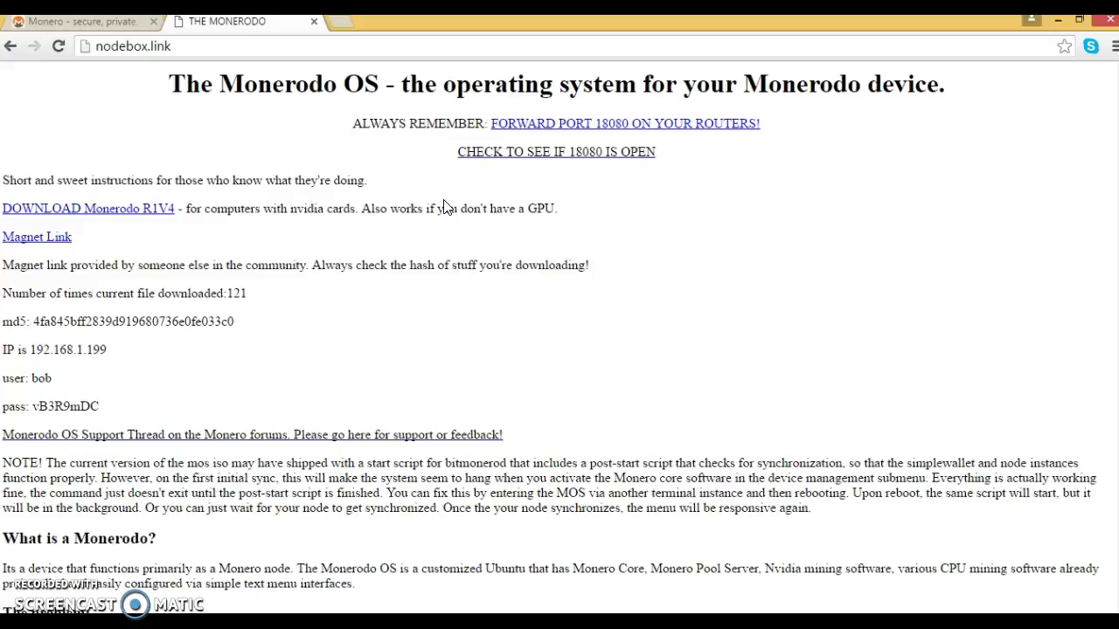
Step: Scroll the nodebox.link page and follow the 'Instructions to build your own Monerodo' link
left_click(377, 290)
left_click(373, 328)
scroll(277, 362, "down", 3)
scroll(276, 367, "down", 5)
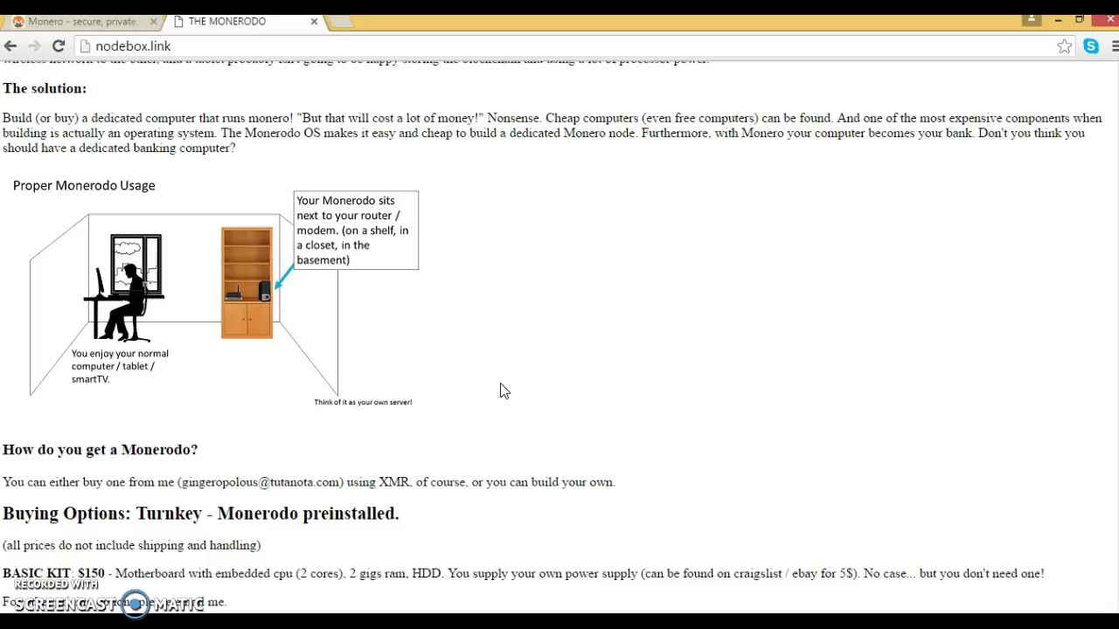
scroll(503, 391, "up", 8)
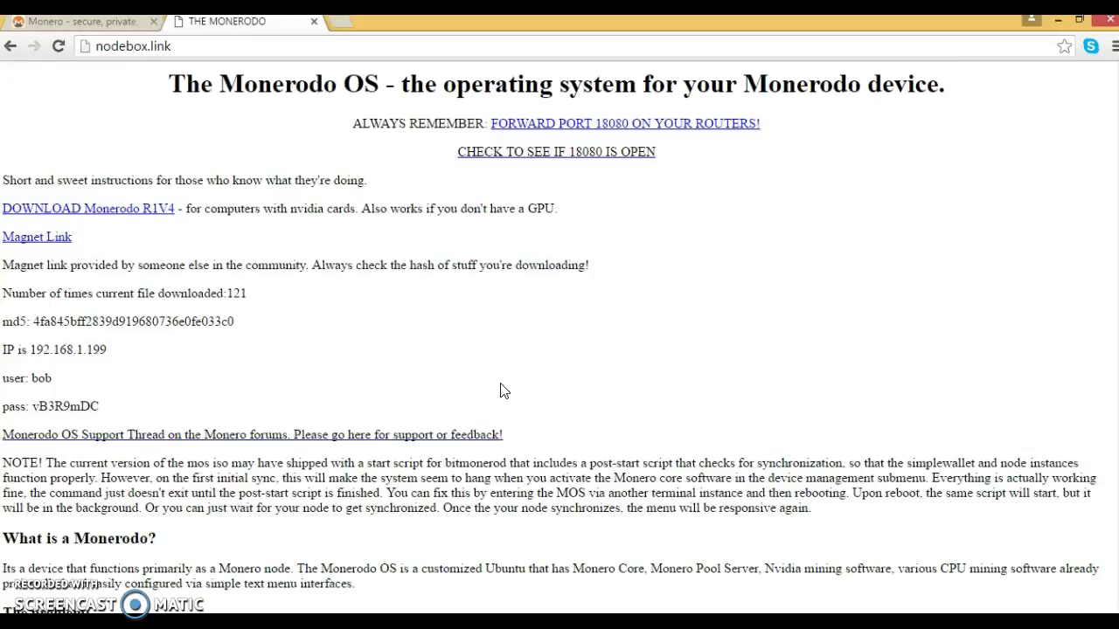
scroll(504, 390, "down", 10)
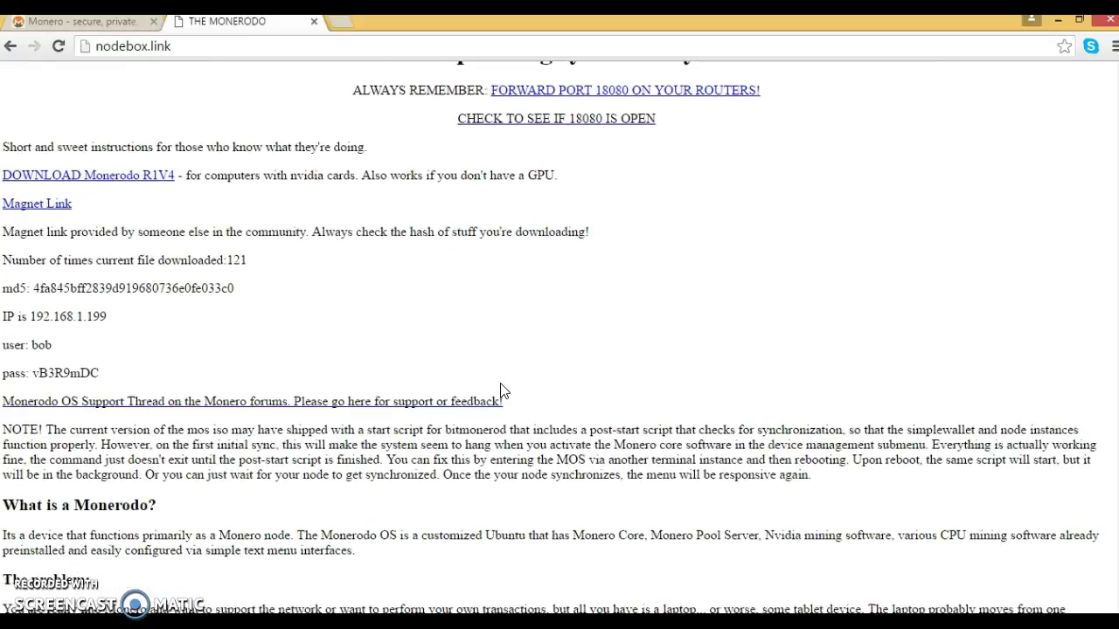
scroll(503, 391, "down", 3)
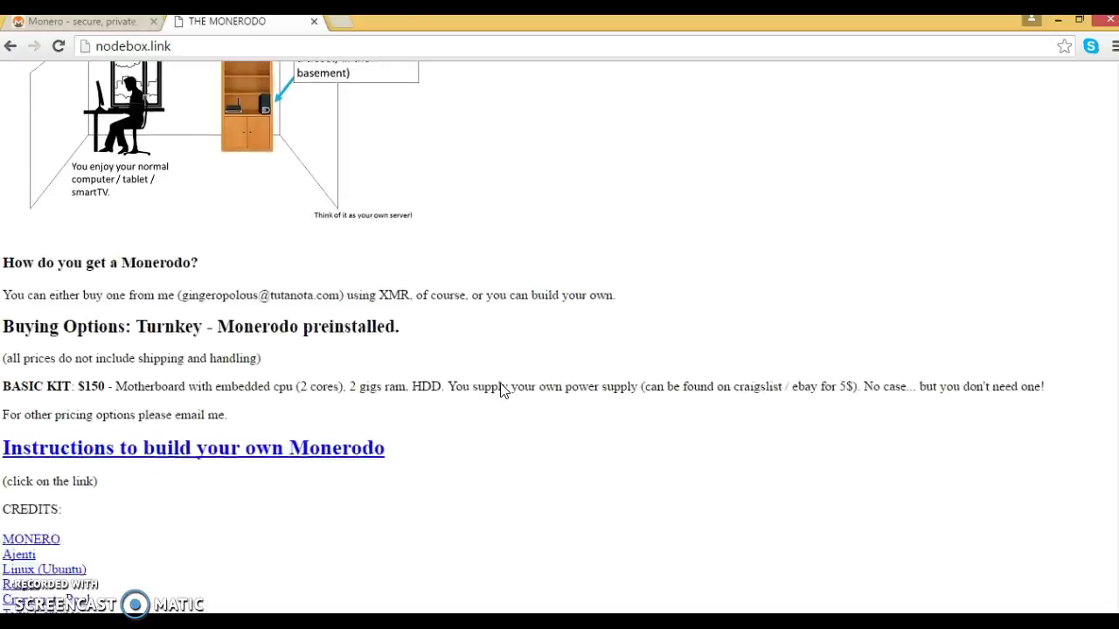
left_click(299, 372)
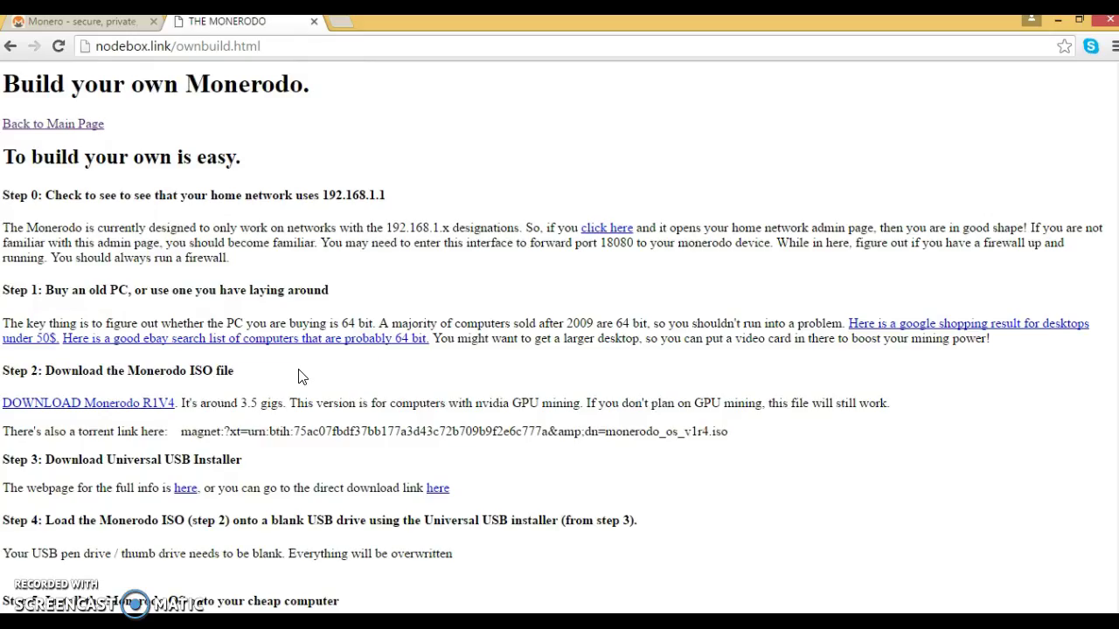
left_click(454, 392)
scroll(471, 397, "down", 2)
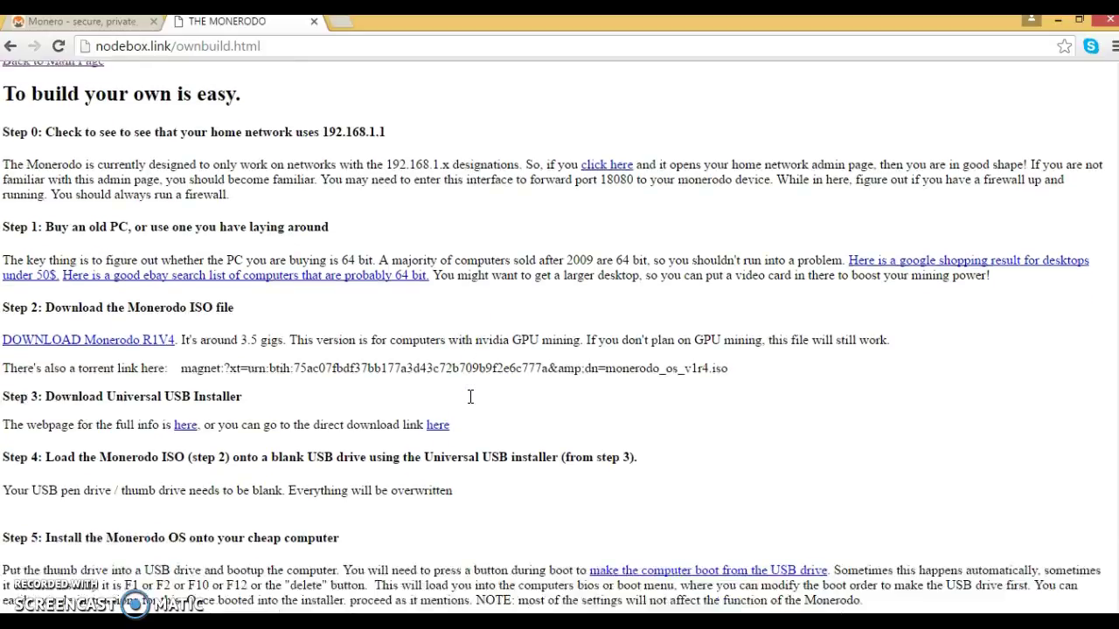
scroll(470, 397, "up", 2)
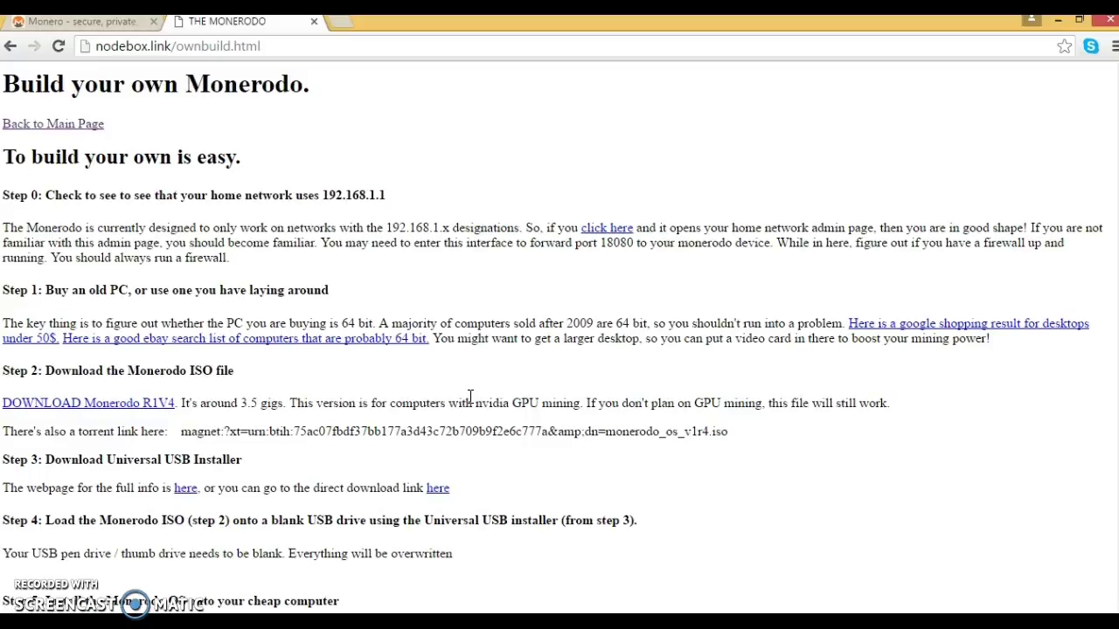
left_click(424, 231)
left_click(484, 180)
Step: Load home.mynode.link in a new browser window
key("ctrl+n")
type("home")
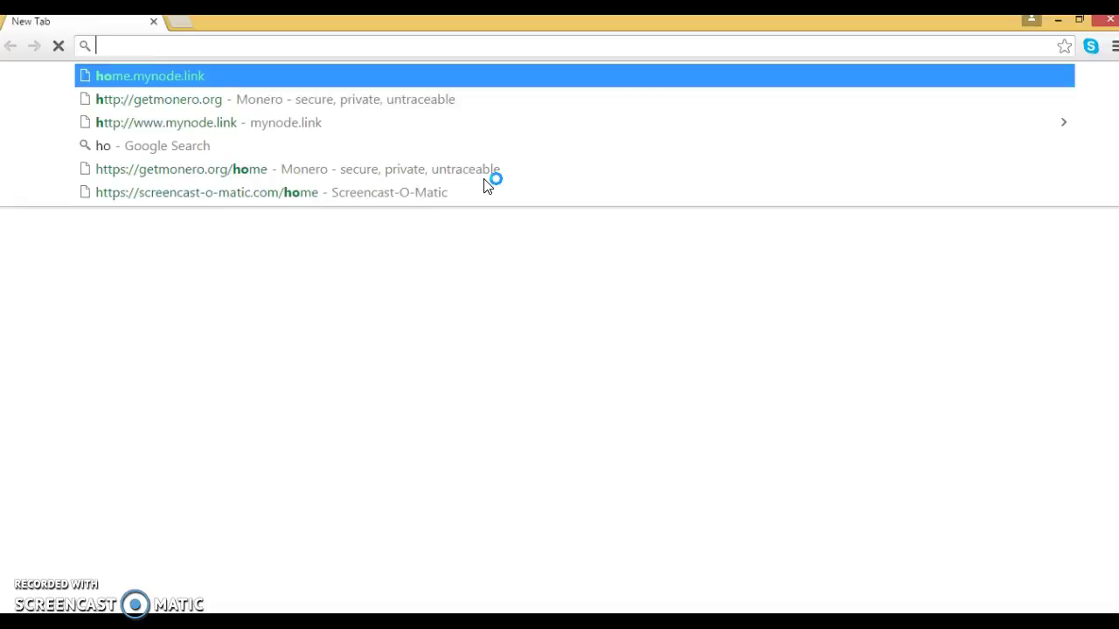
type(".")
key("Return")
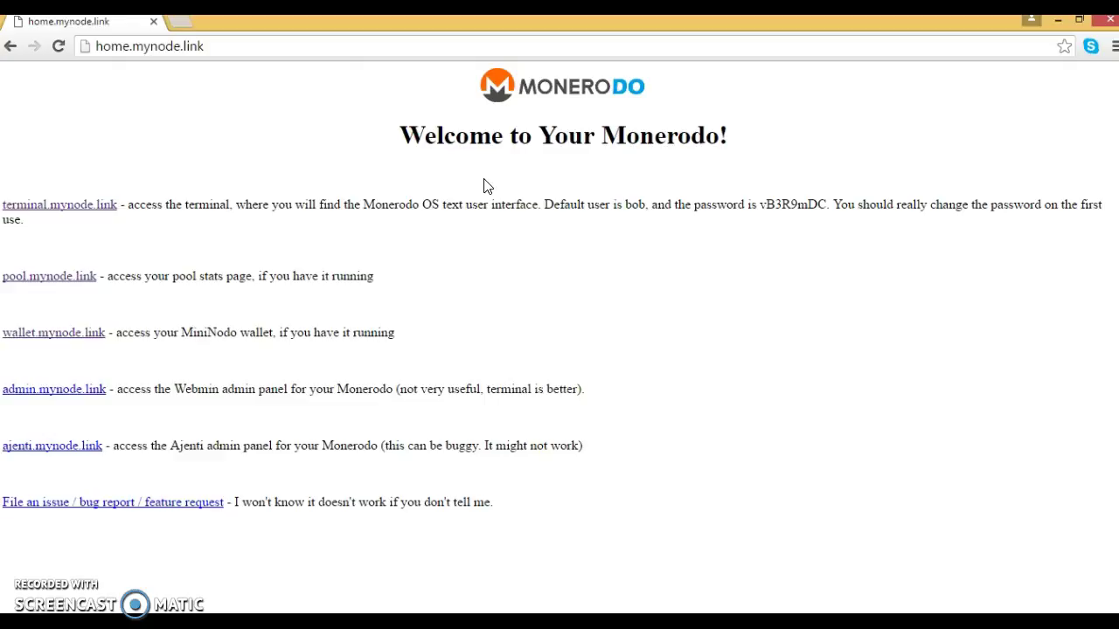
Step: Open terminal.mynode.link from the Monerodo home page and enter the login user name
left_click(471, 233)
left_click(415, 264)
left_click(216, 232)
left_click(43, 205)
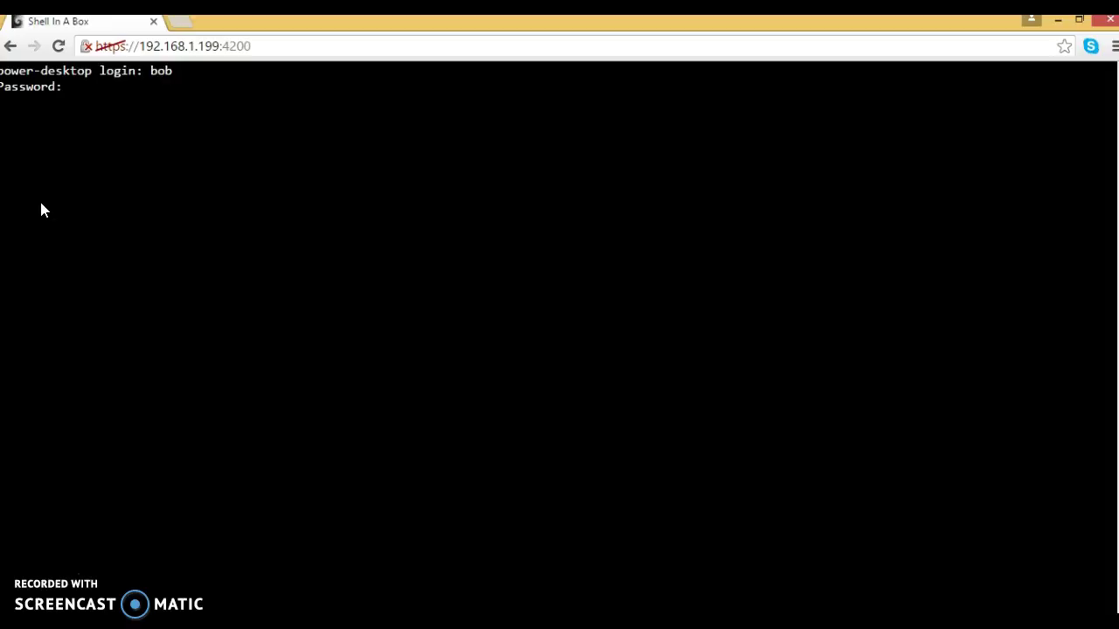
key("Return")
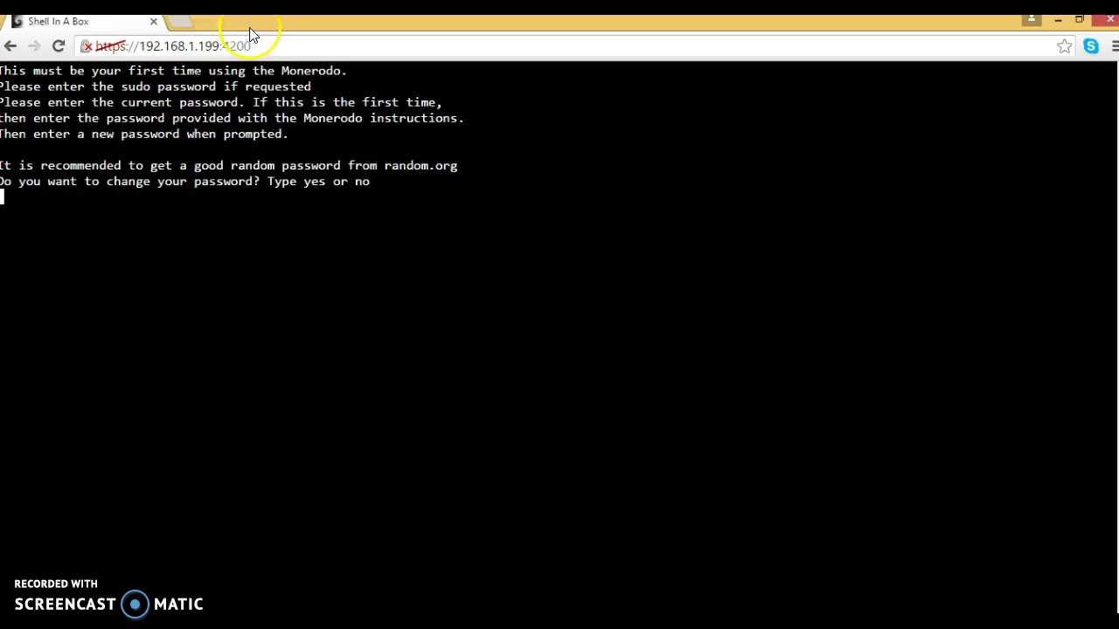
Step: Log in, answer yes to changing the password, set and confirm a new one, then give the sudo password
left_click_drag(250, 31, 388, 44)
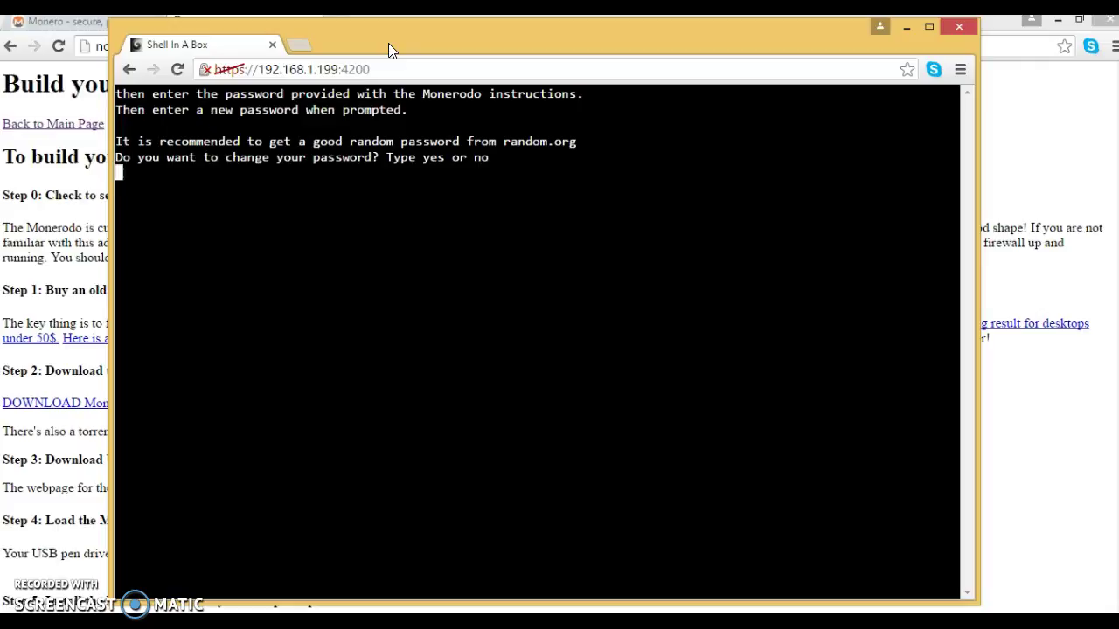
type("yes")
key("Return")
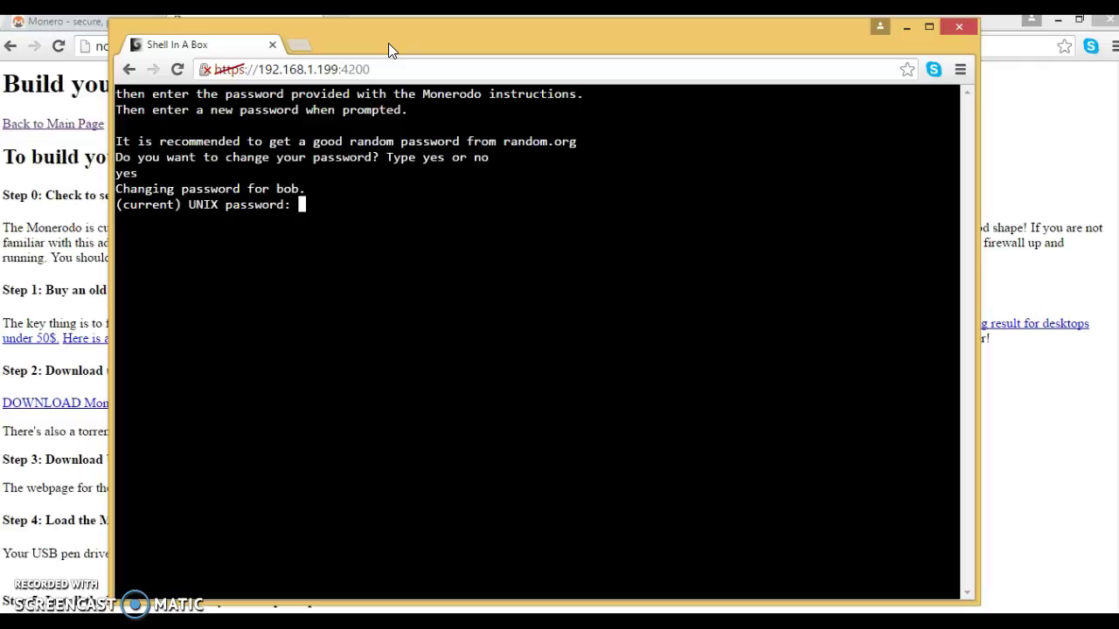
key("Return")
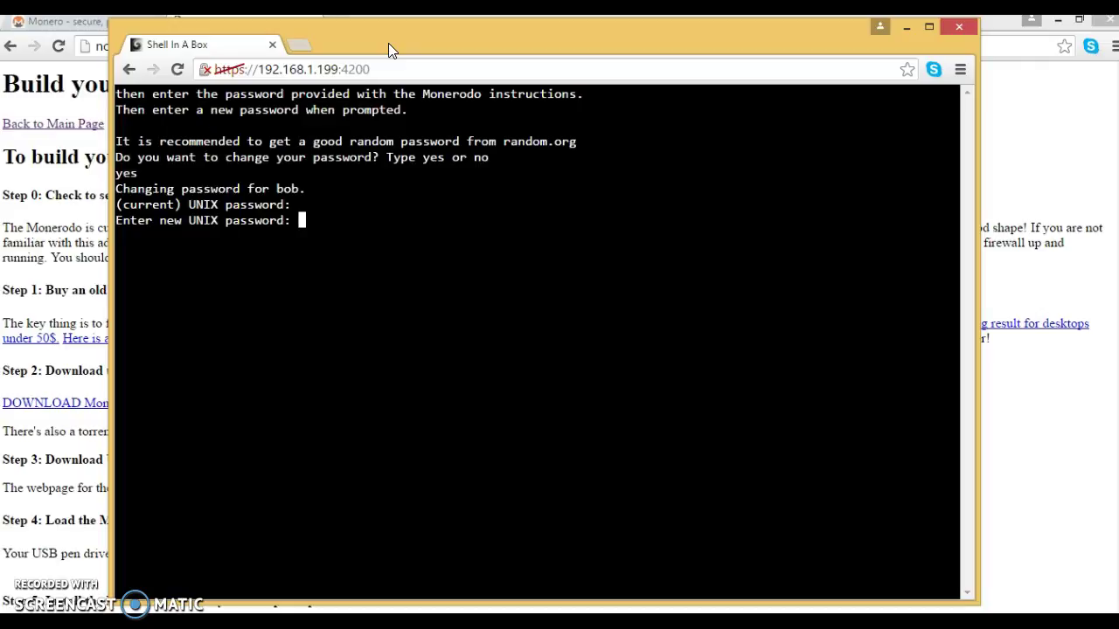
key("Return")
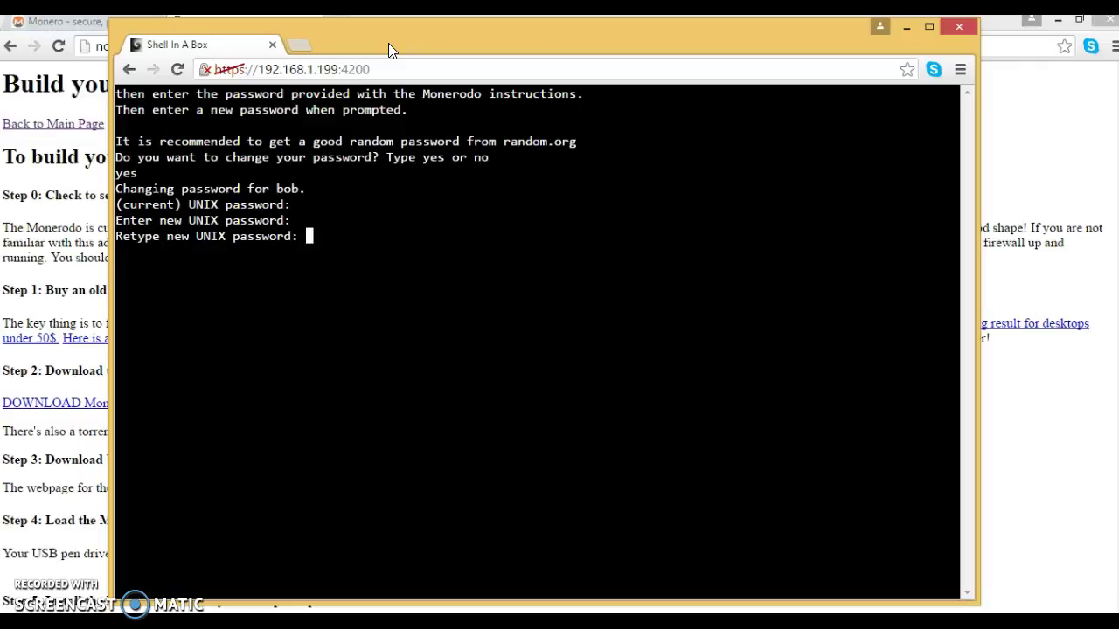
key("Return")
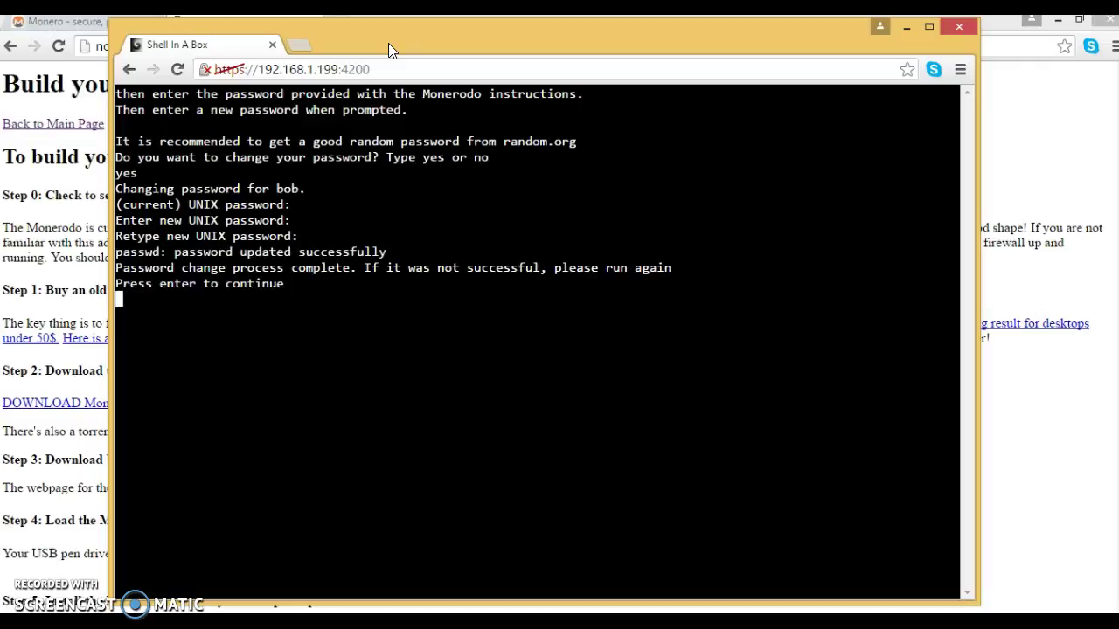
key("Return")
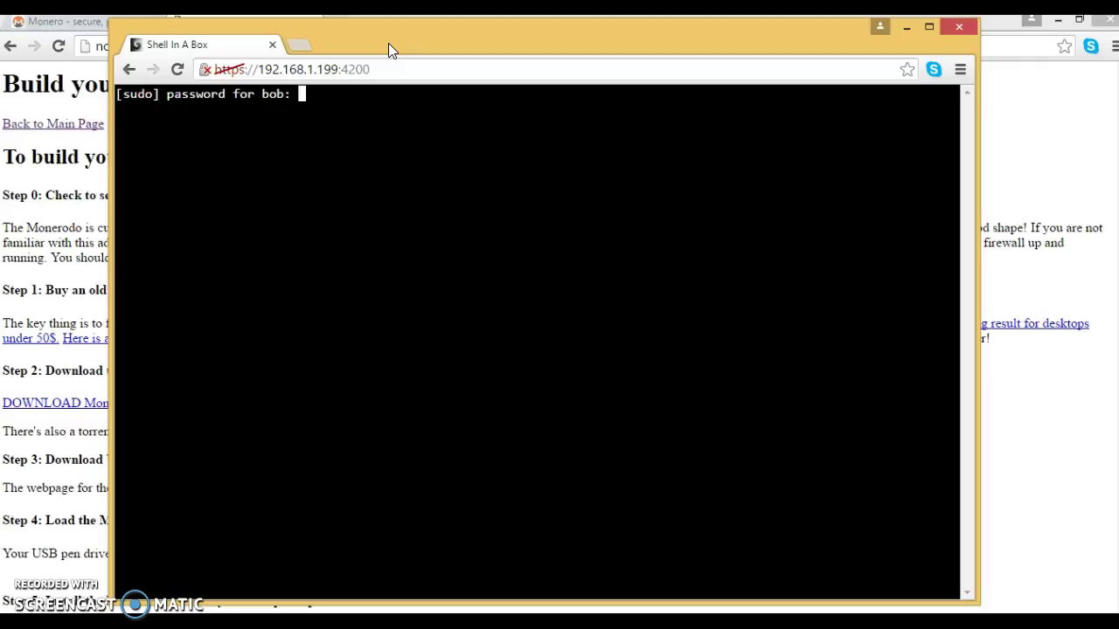
key("Return")
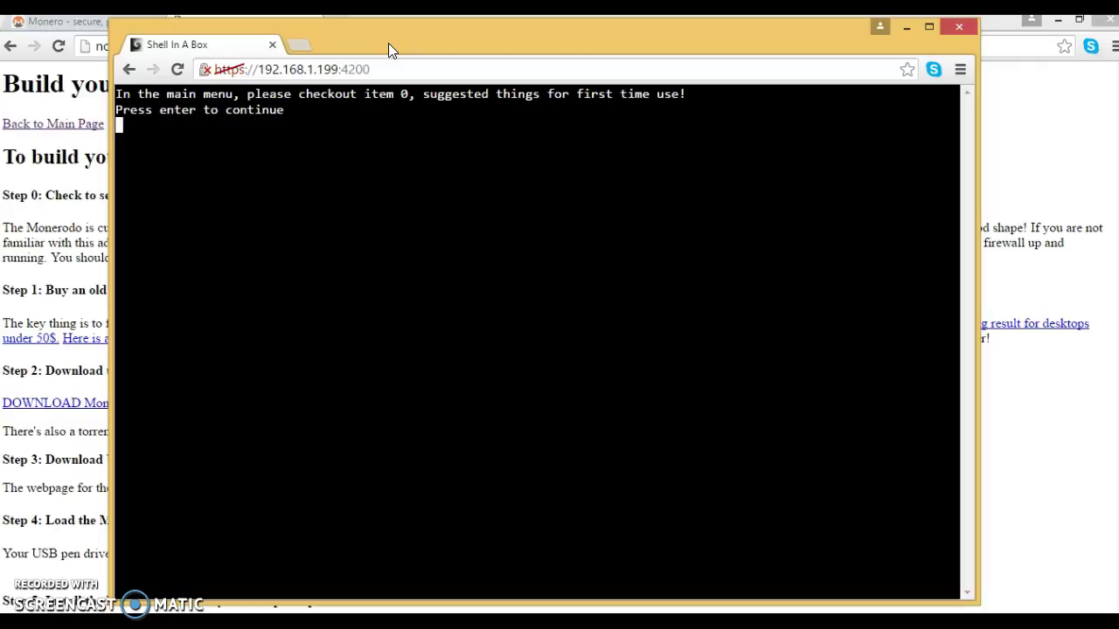
Step: Continue to the Monerodo main menu and choose option 0, Recommended First Run Stuff
key("Return")
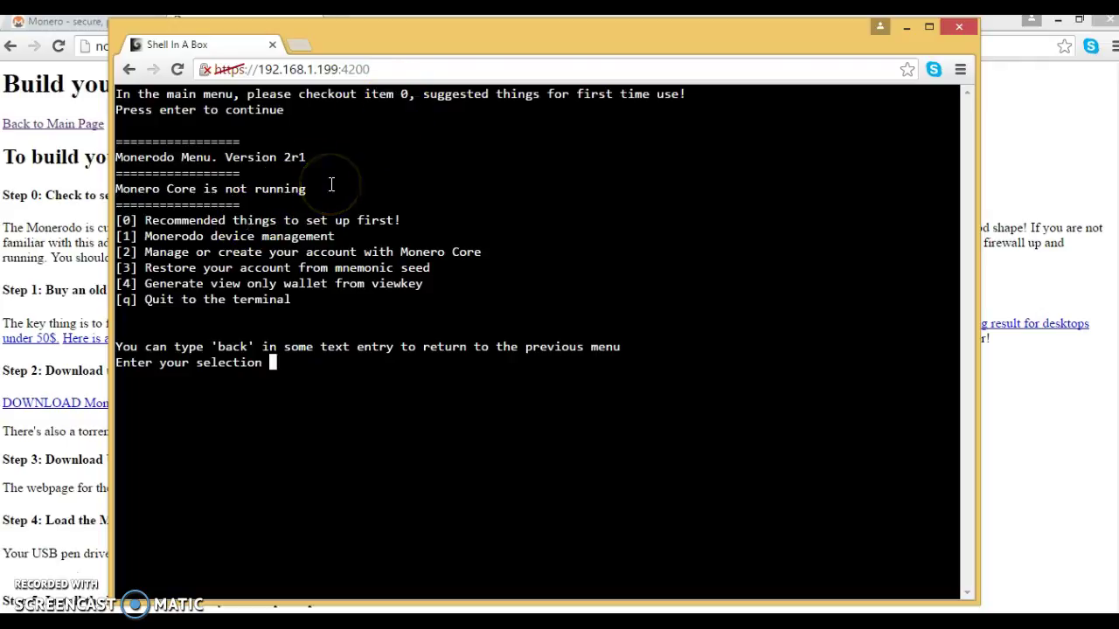
type("0")
key("Return")
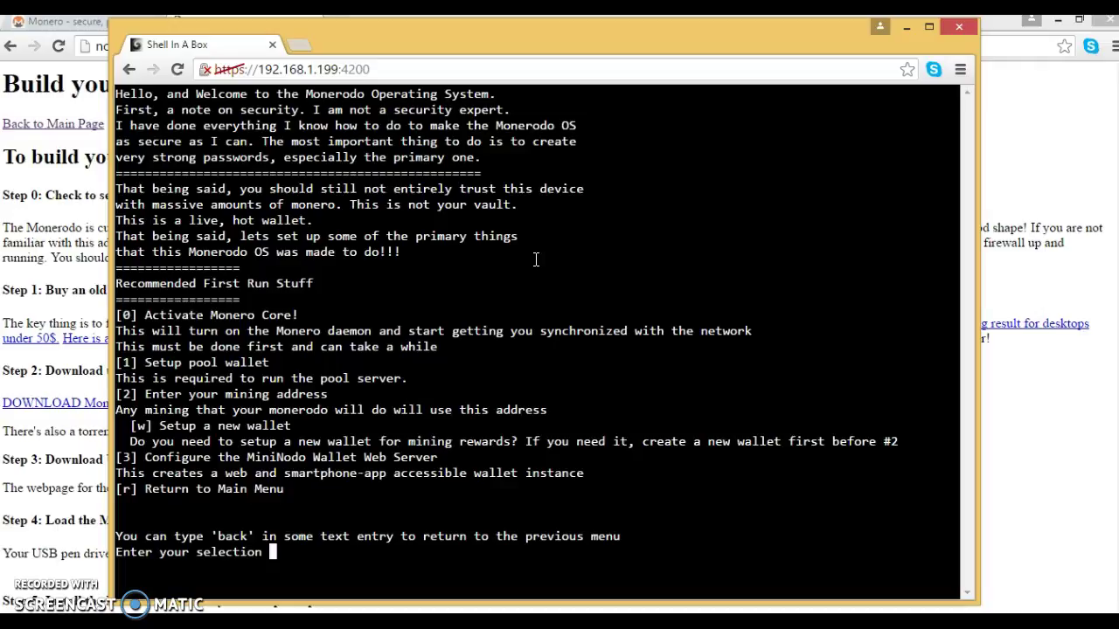
scroll(536, 259, "down", 2)
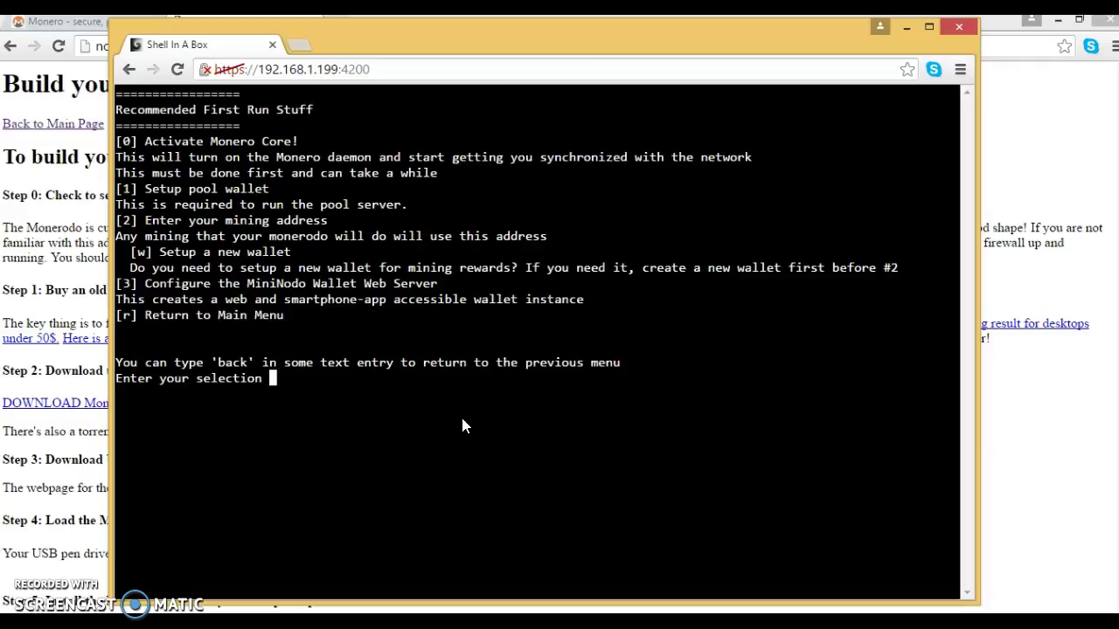
Step: Choose option 0 then option 2 to switch Monero Core on
type("0")
key("Return")
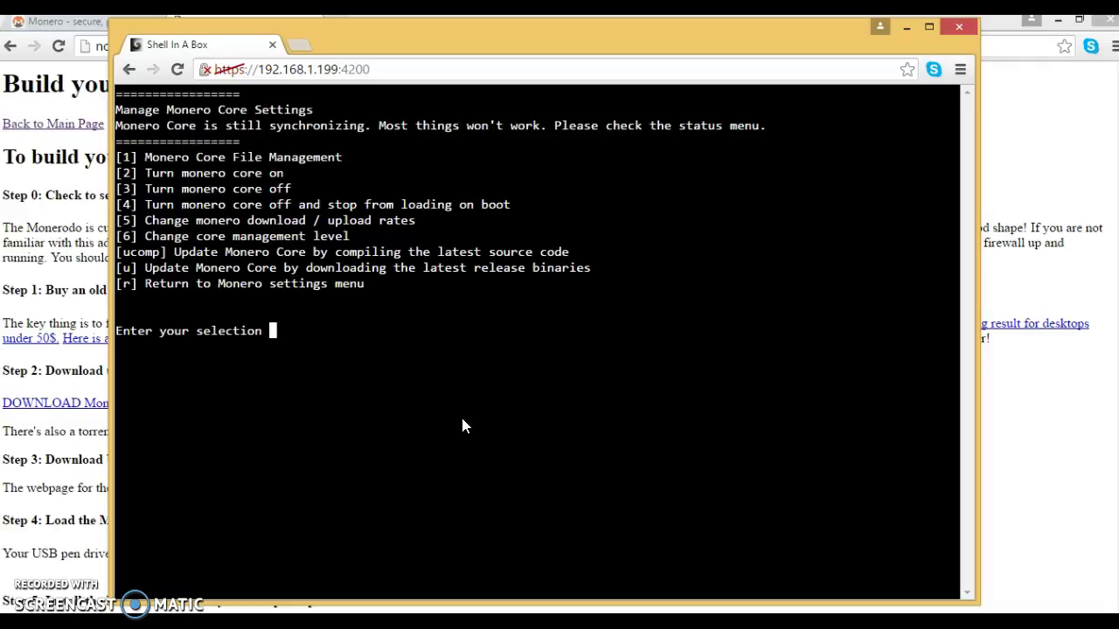
type("2")
key("Return")
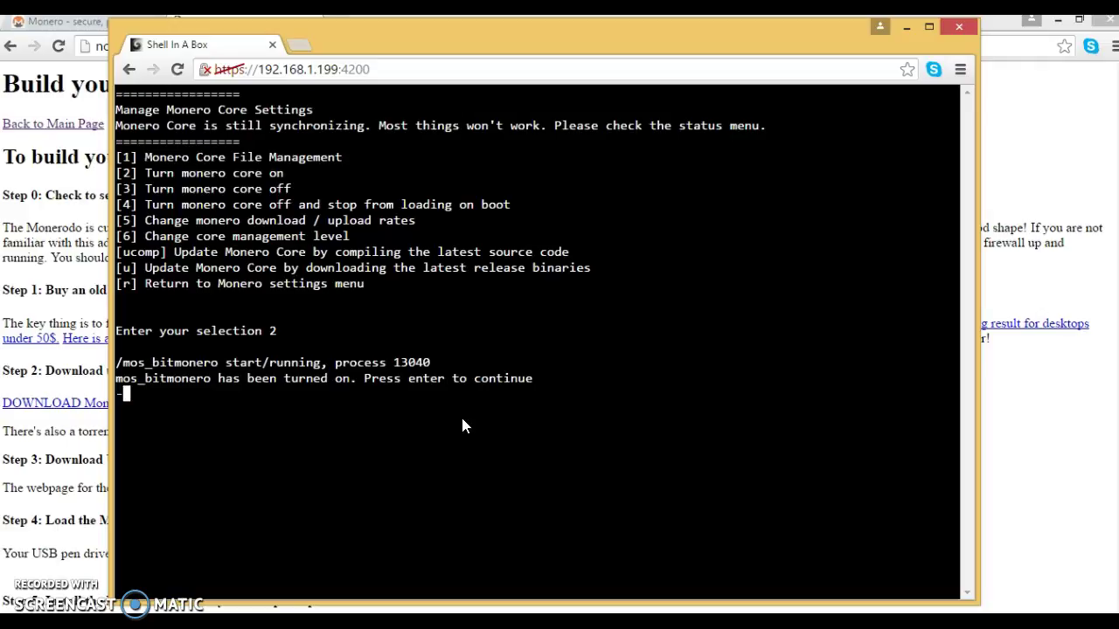
key("Return")
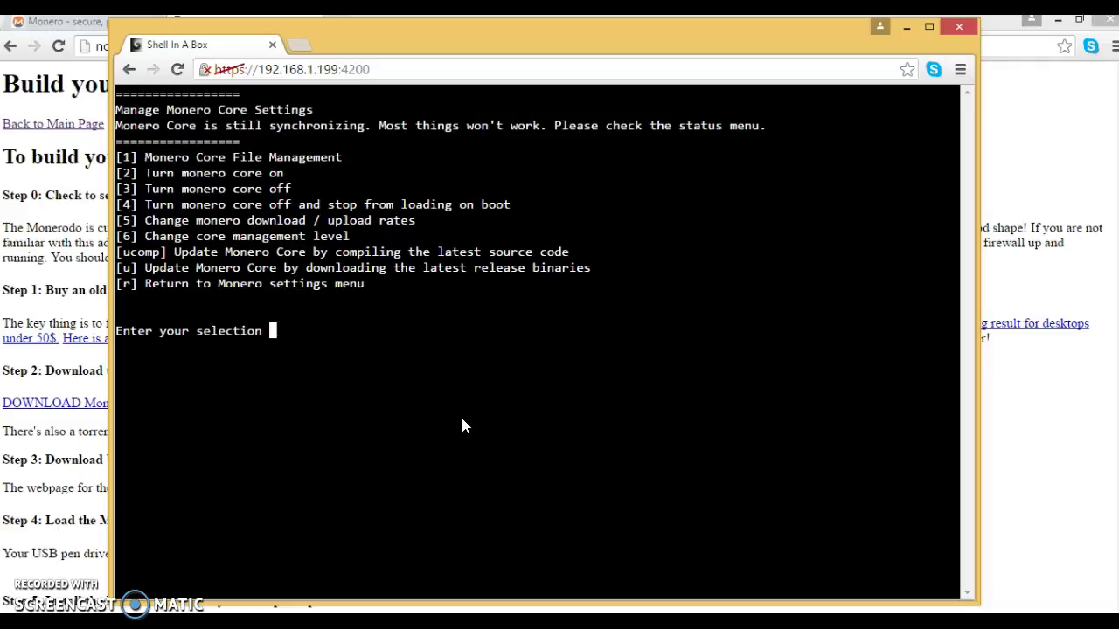
Step: Return to the main menu and view the daemon status (s) in the Device Management submenu
type("r")
key("Return")
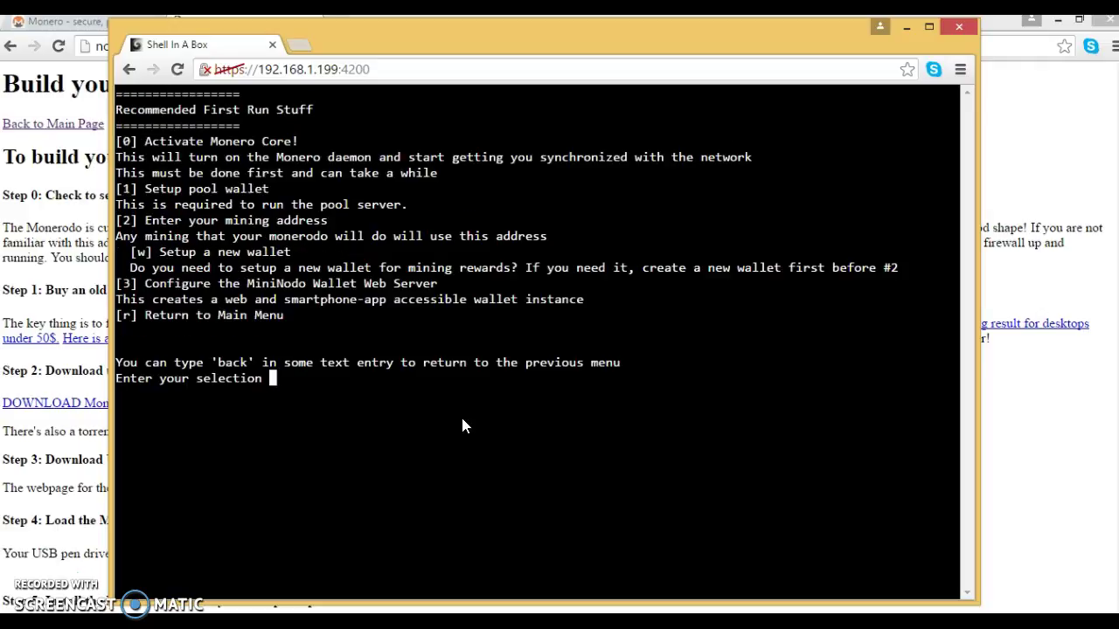
type("r")
key("Return")
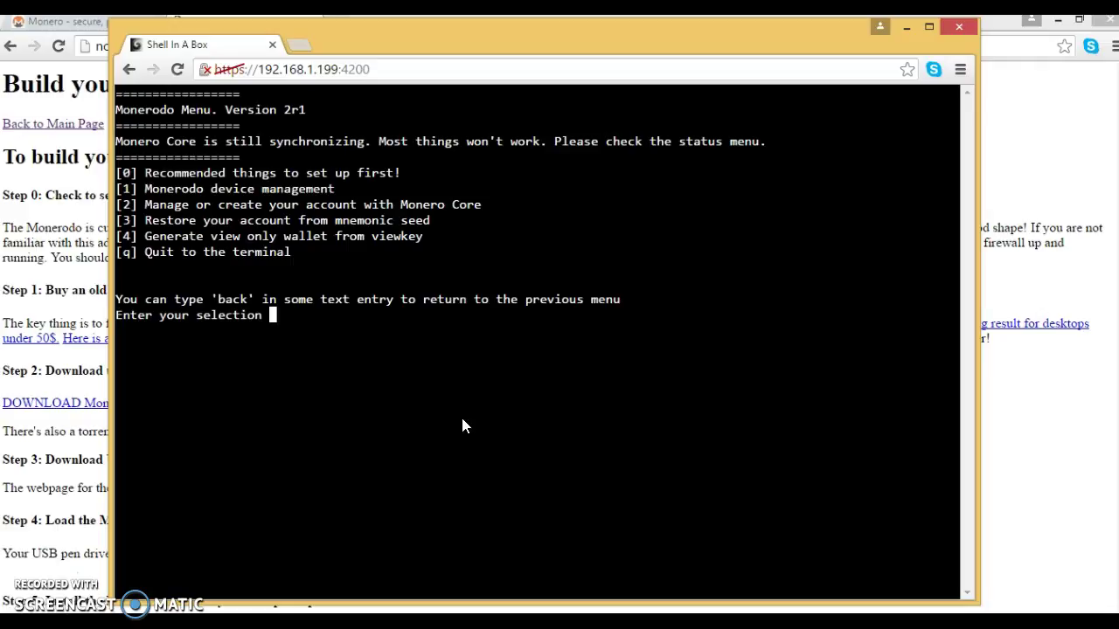
type("1")
key("Return")
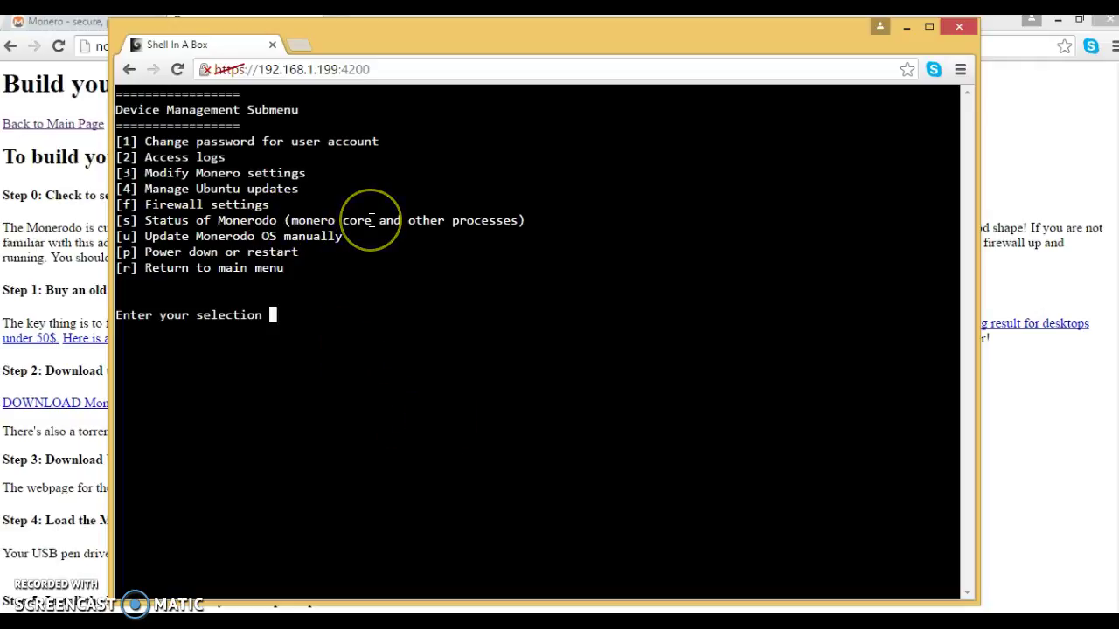
type("s")
key("Return")
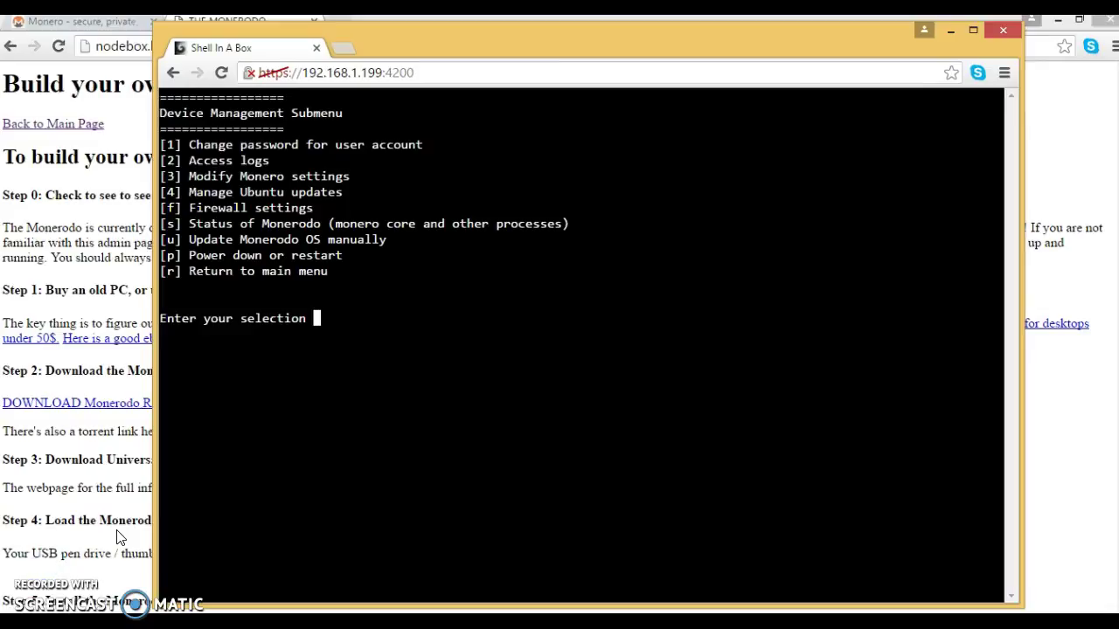
Step: Refresh the daemon status, back out to the main menu, and pick option 0 for first-run setup
type("s")
key("Return")
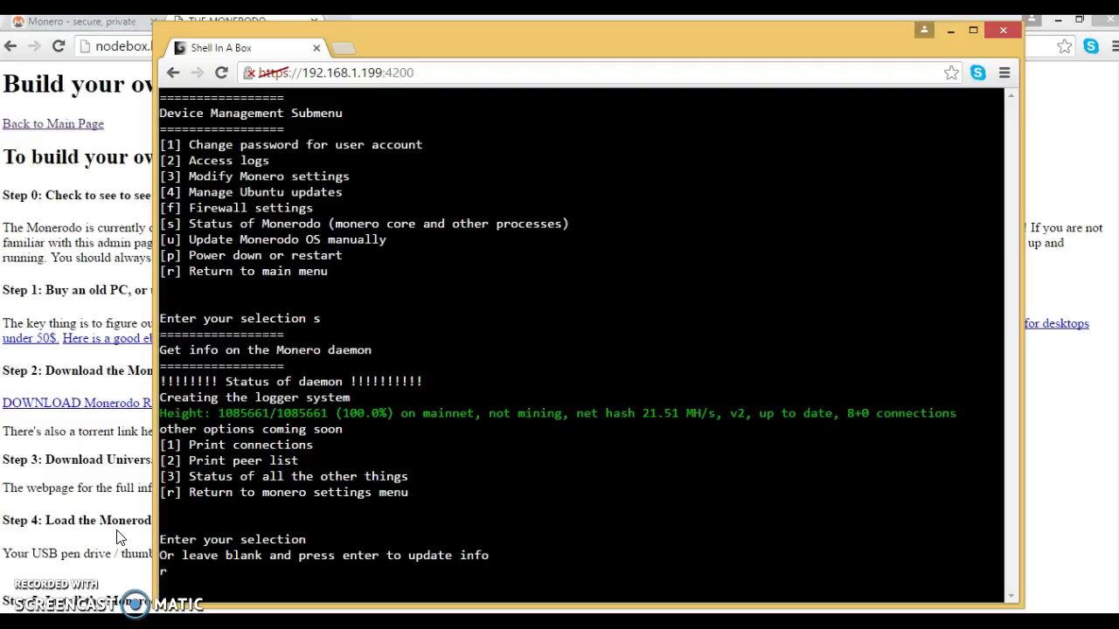
type("r")
key("Return")
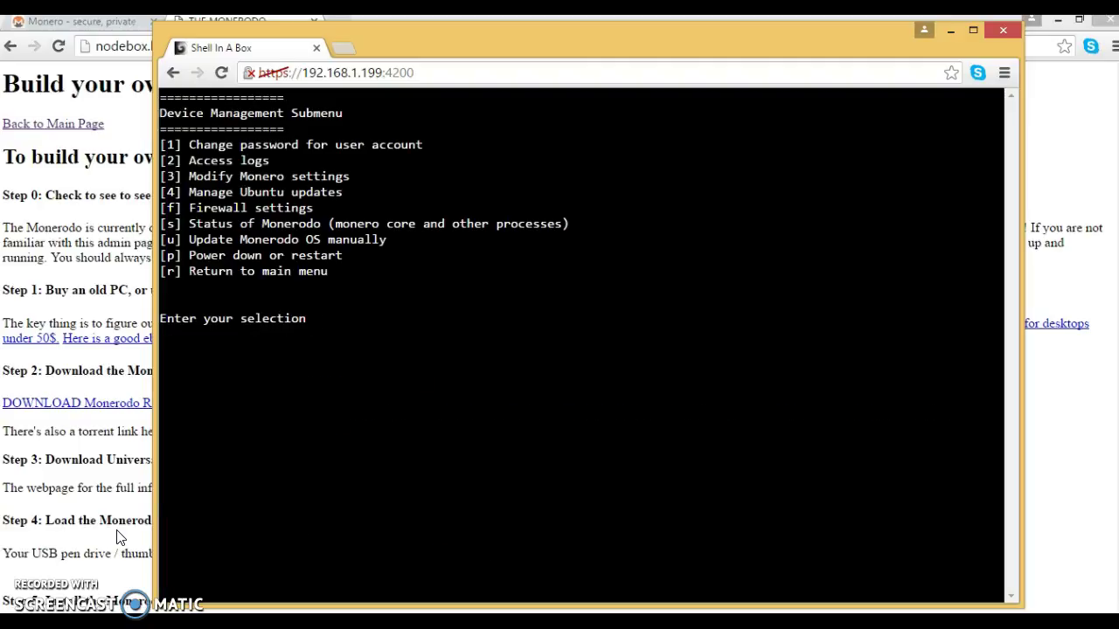
type("r")
key("Return")
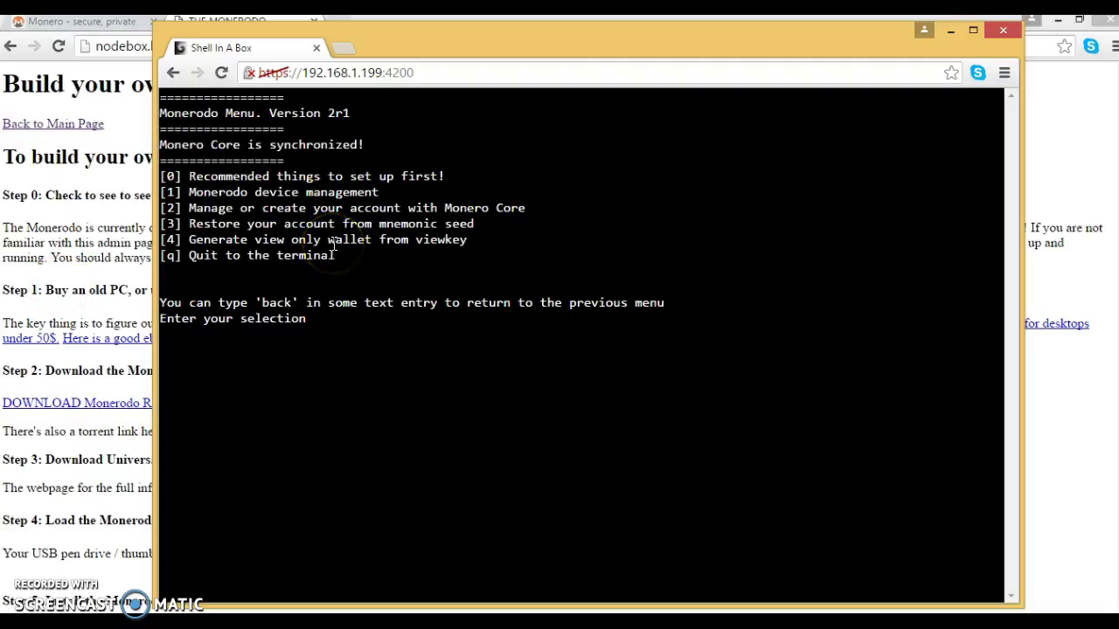
type("0")
key("Return")
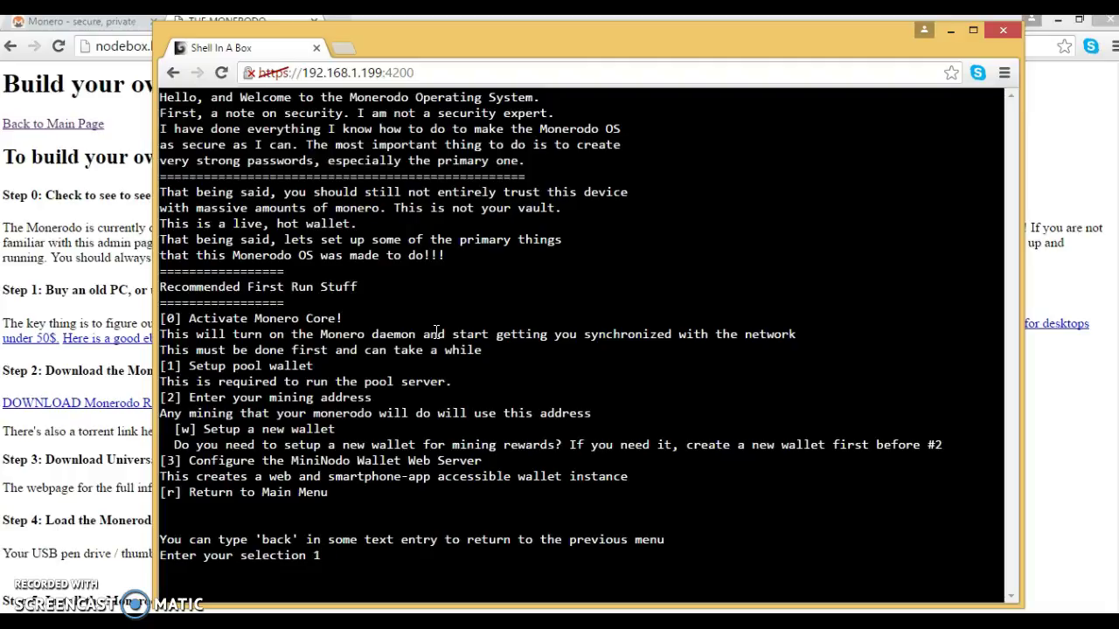
Step: Run option 1, Setup pool wallet, answering 'no' to reusing an existing wallet
key("Return")
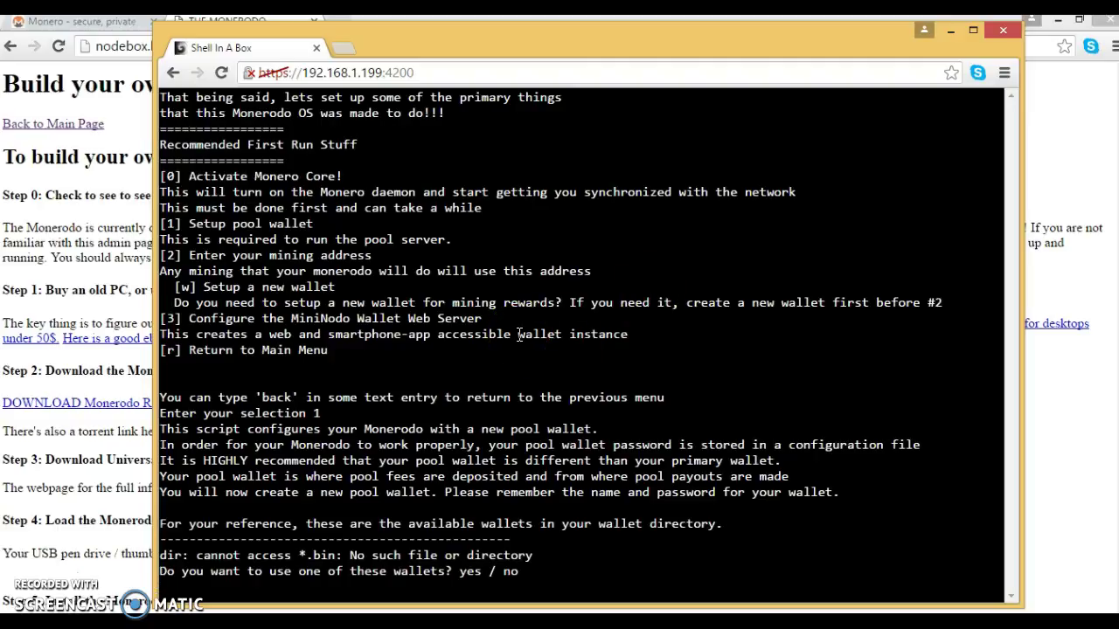
type("no")
key("Return")
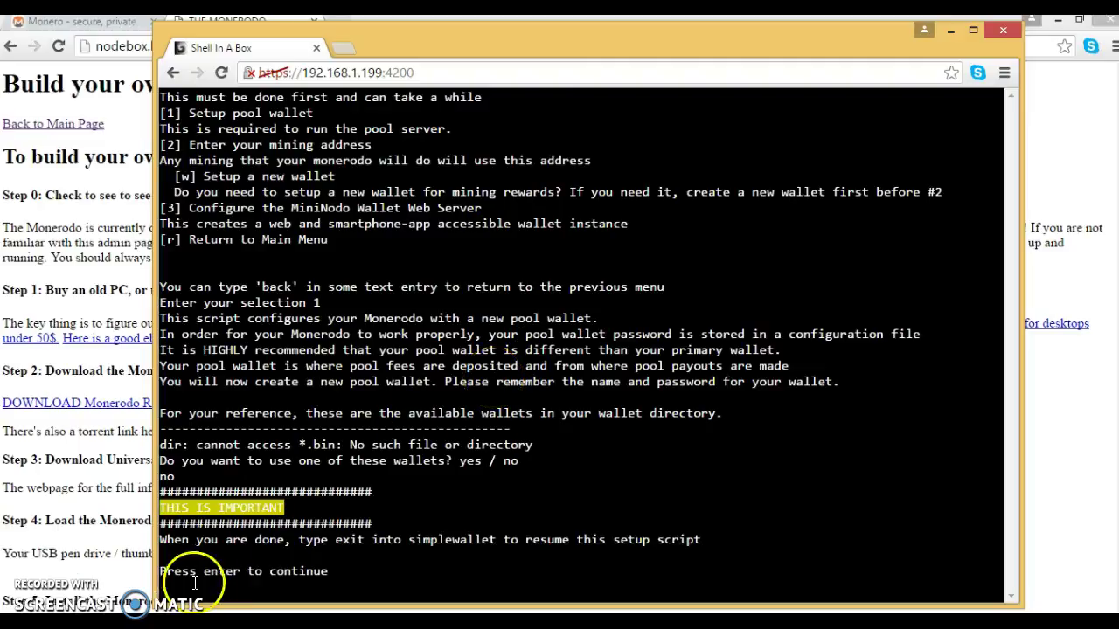
Step: Create poolwallet.bin in simplewallet with a password and language 0 seed, then exit
key("Return")
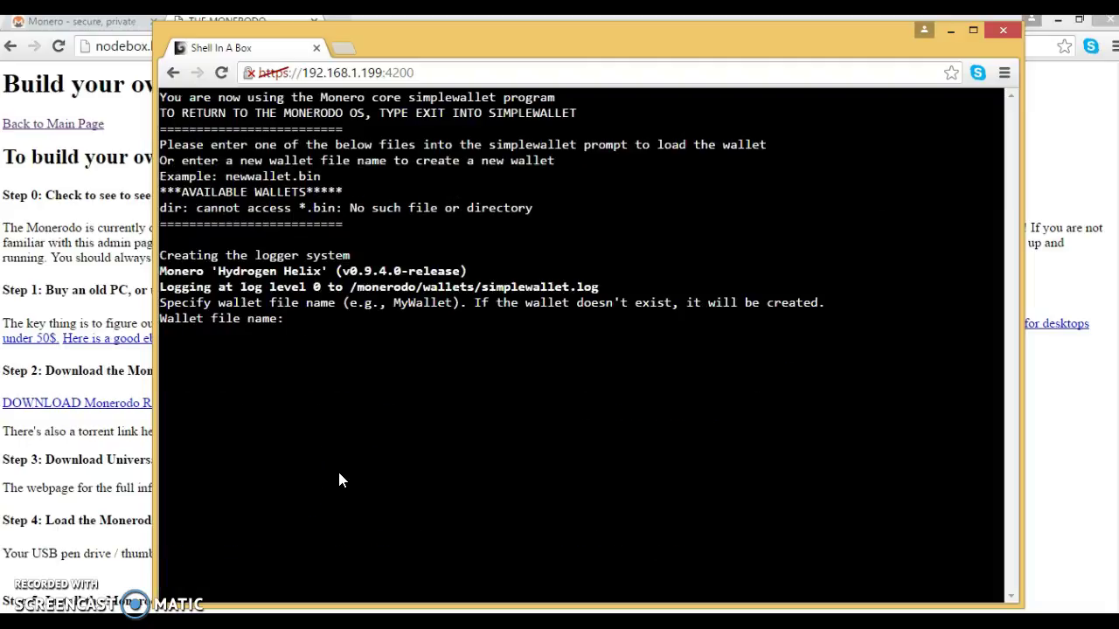
type("poolwallet.bin")
key("Return")
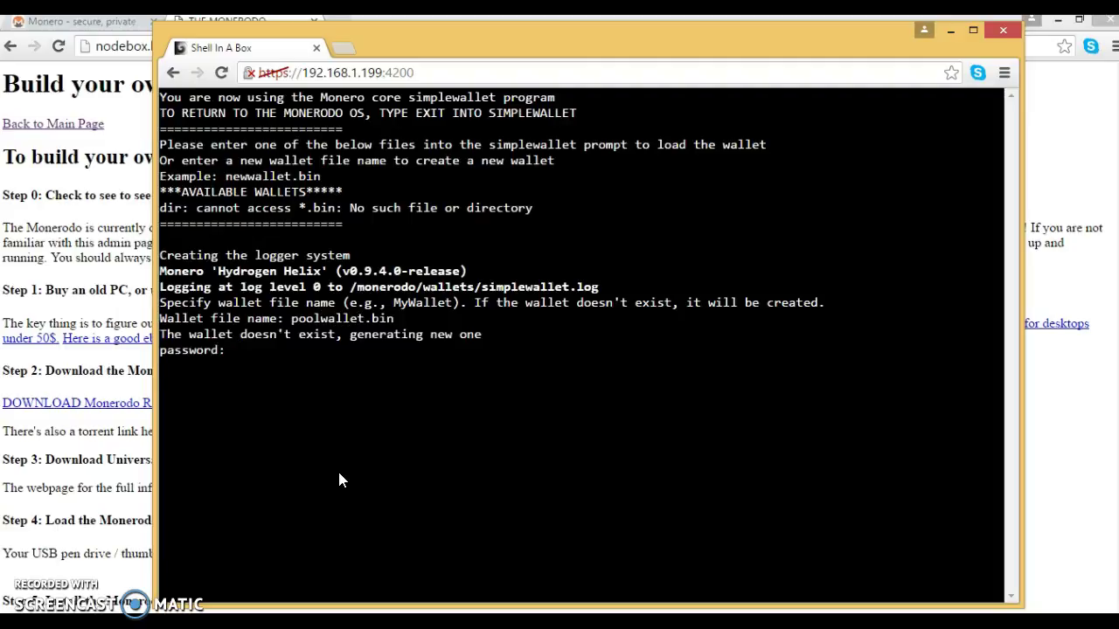
type("********")
key("Return")
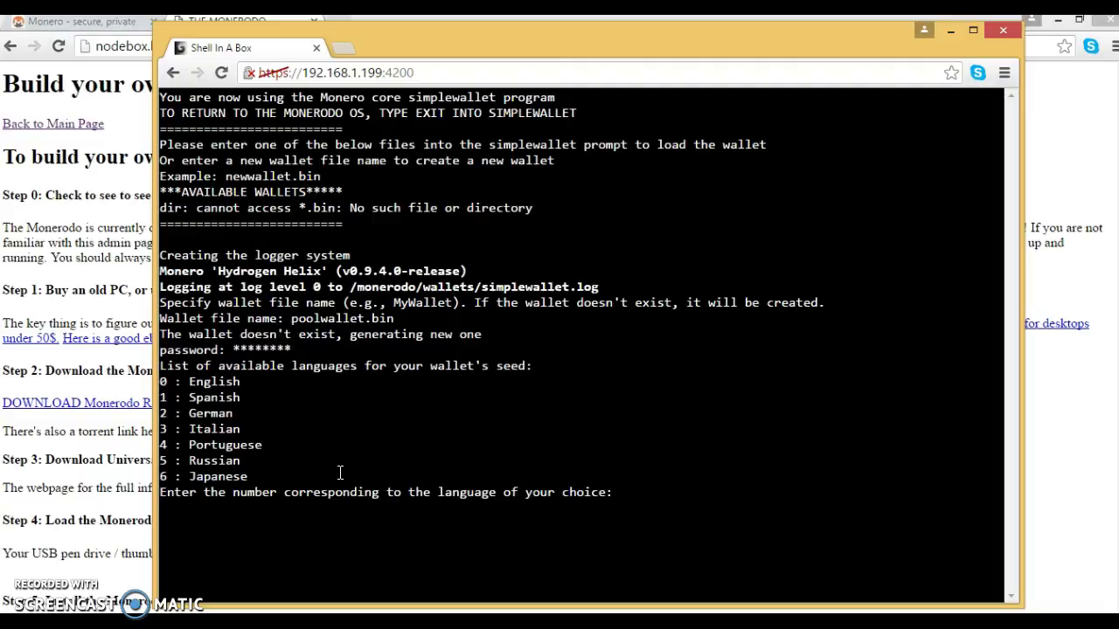
type("0")
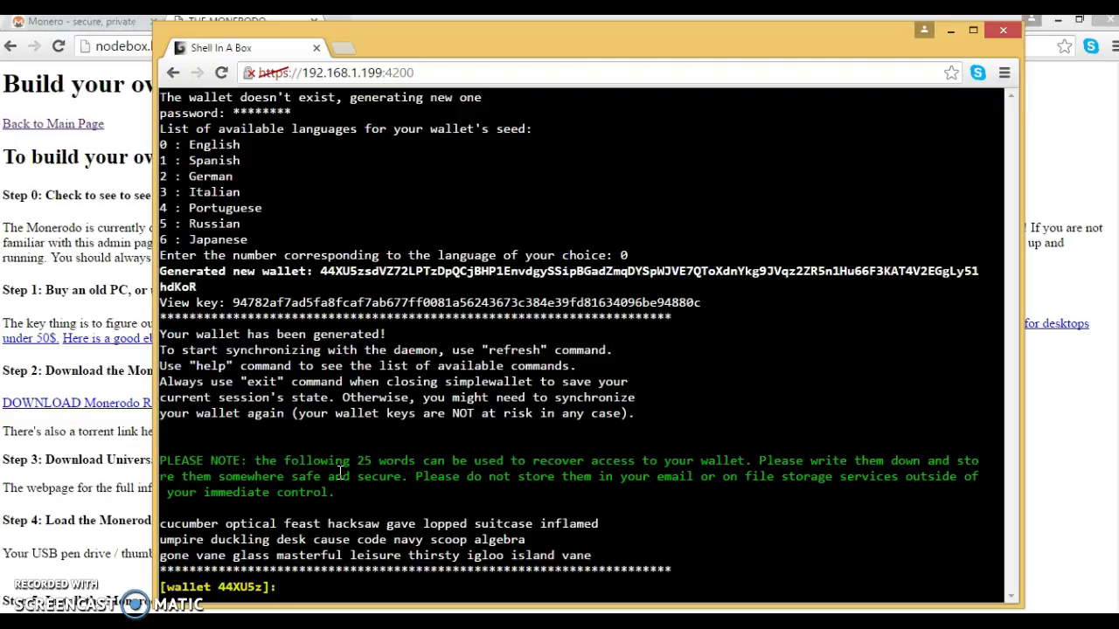
left_click(522, 56)
left_click_drag(522, 55, 544, 43)
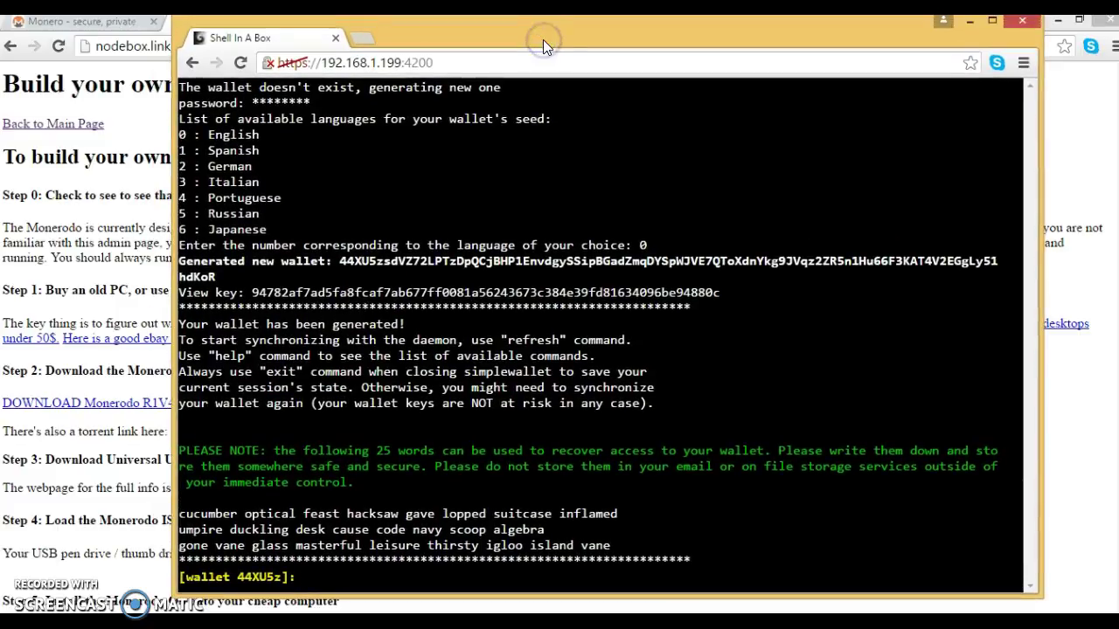
type("exit")
key("Return")
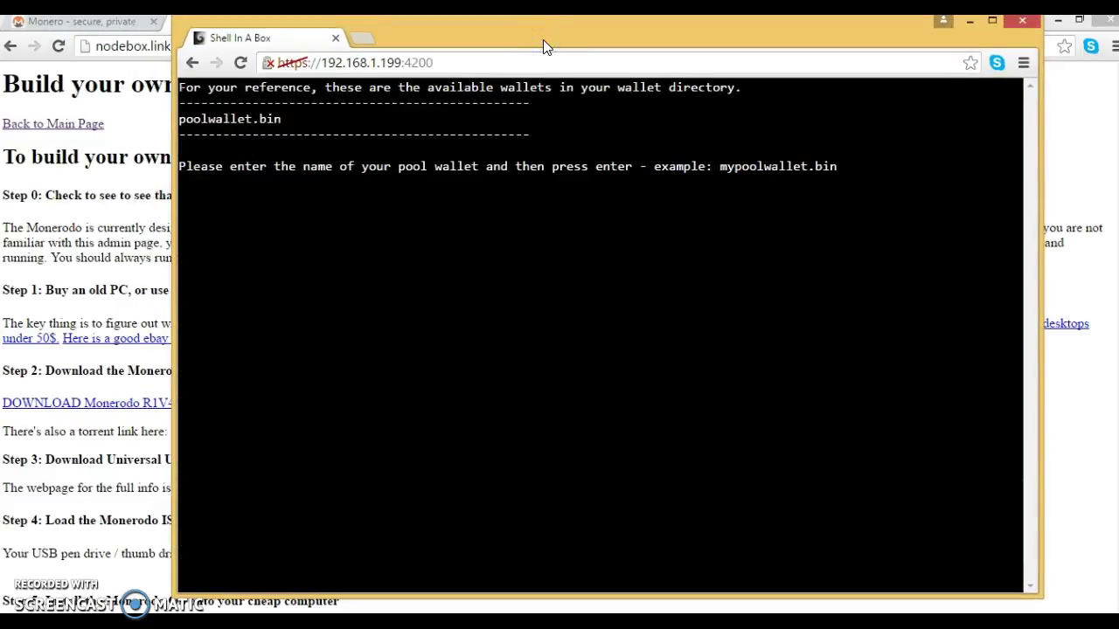
Step: Enter poolwallet.bin and its wallet password, confirm with y, and continue through the prompts until the address is written
type("pool")
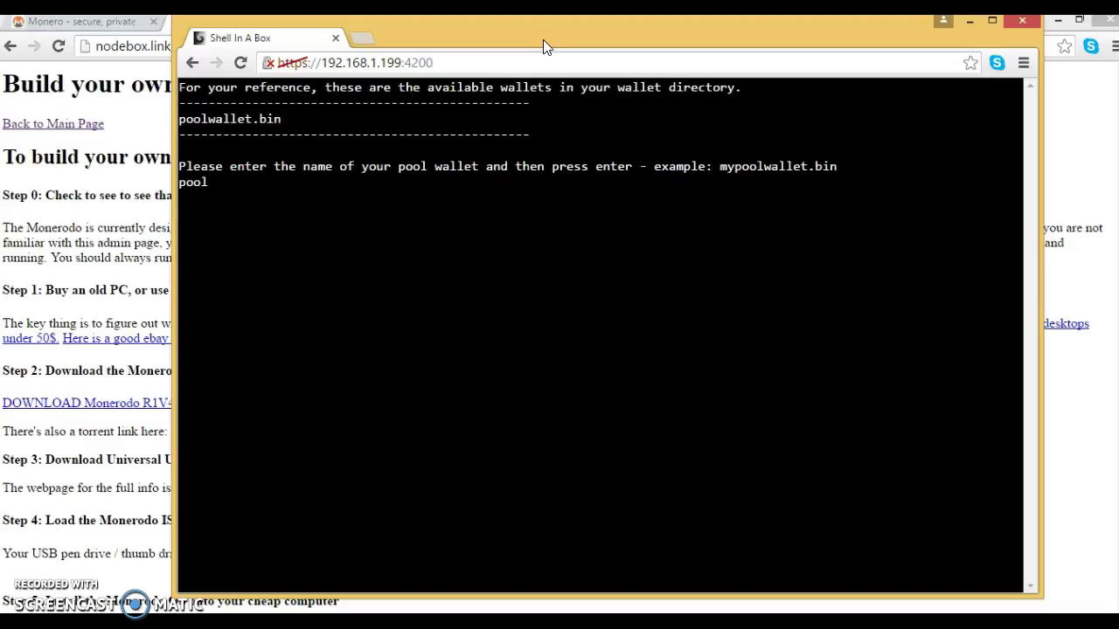
type("wallet.bin")
key("Return")
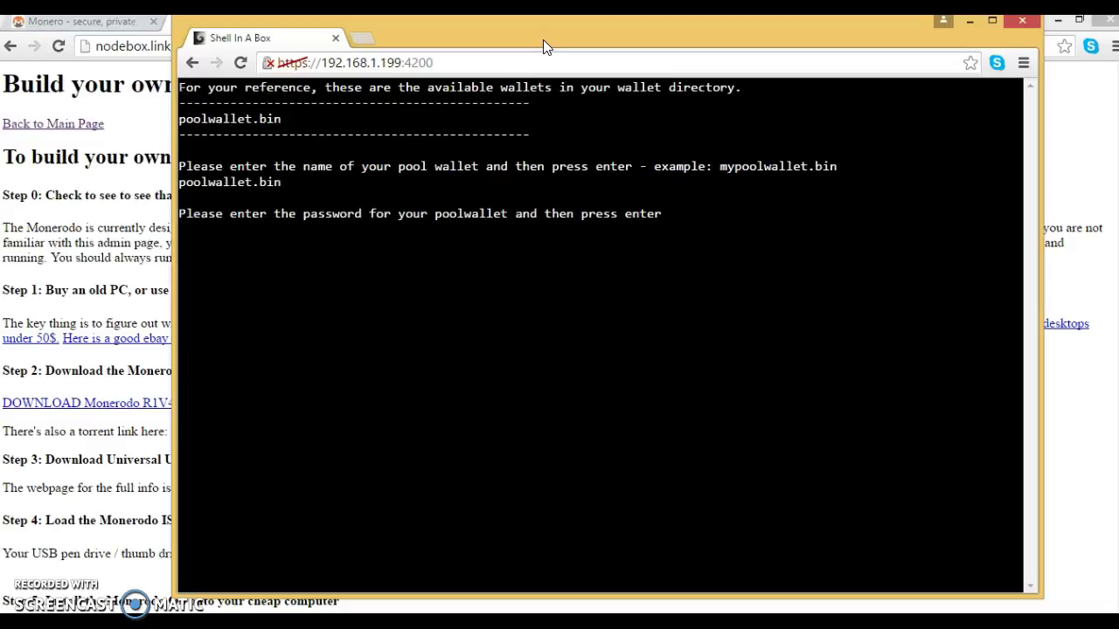
type("monerodo")
key("Return")
type("y")
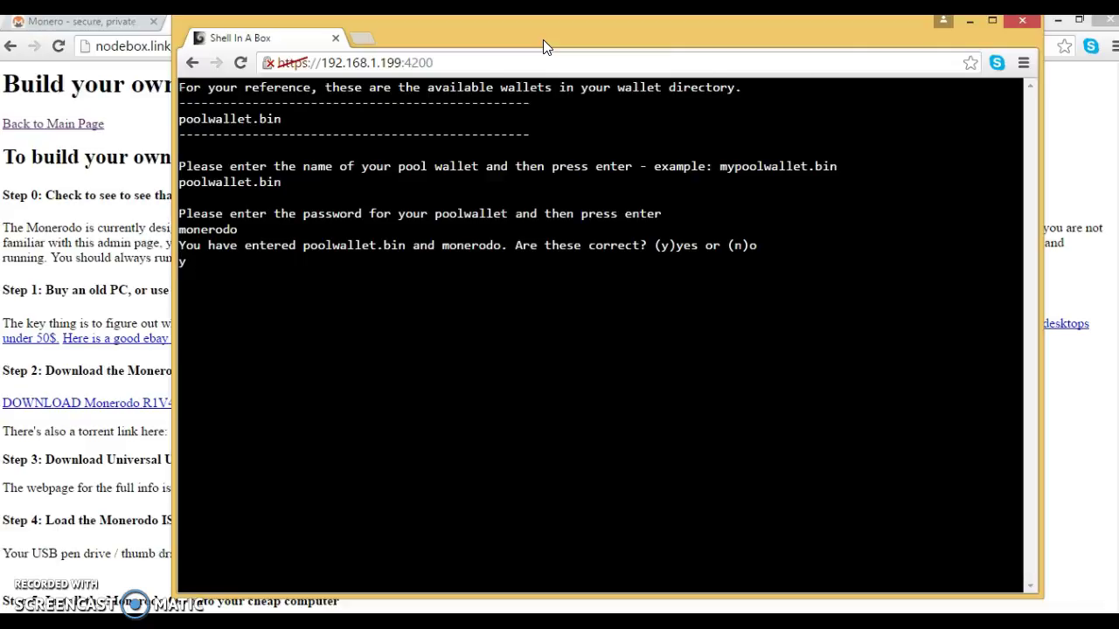
key("Return")
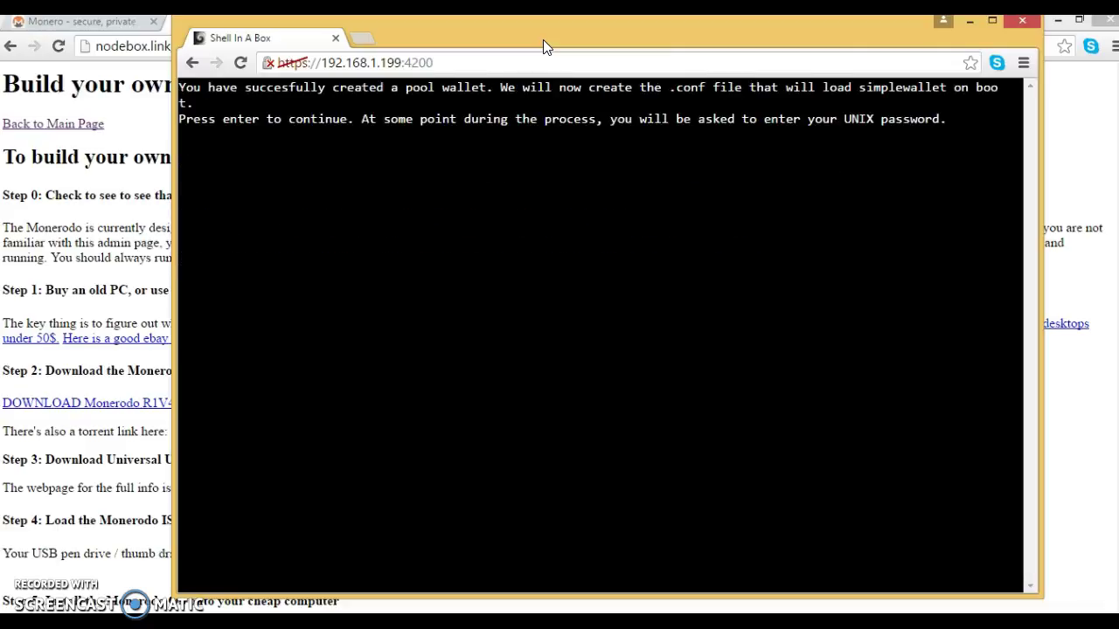
key("Return")
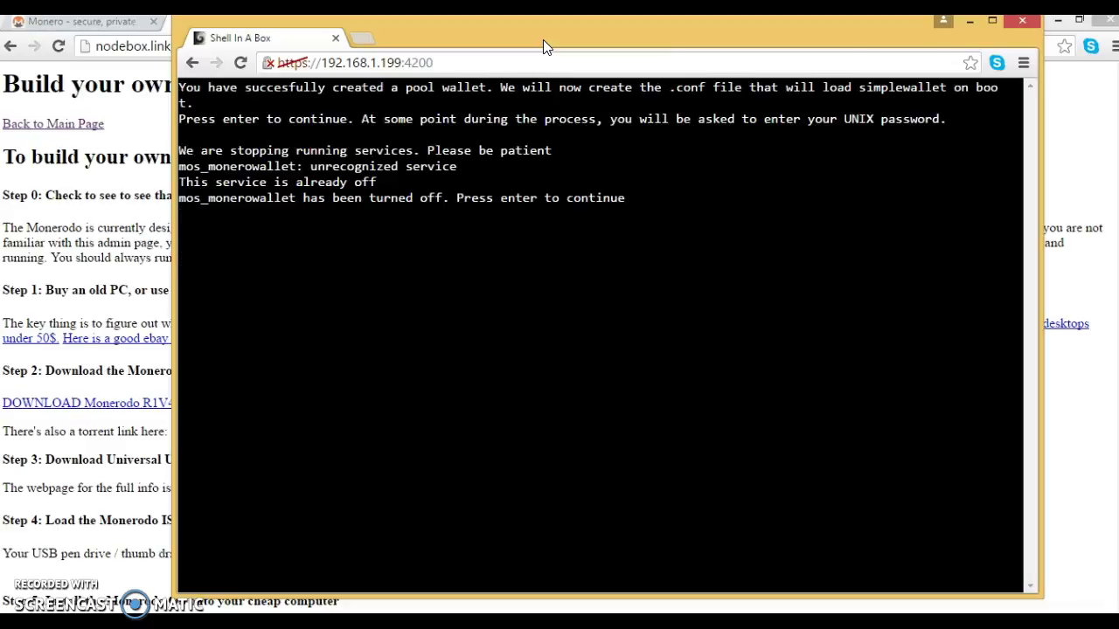
key("Return")
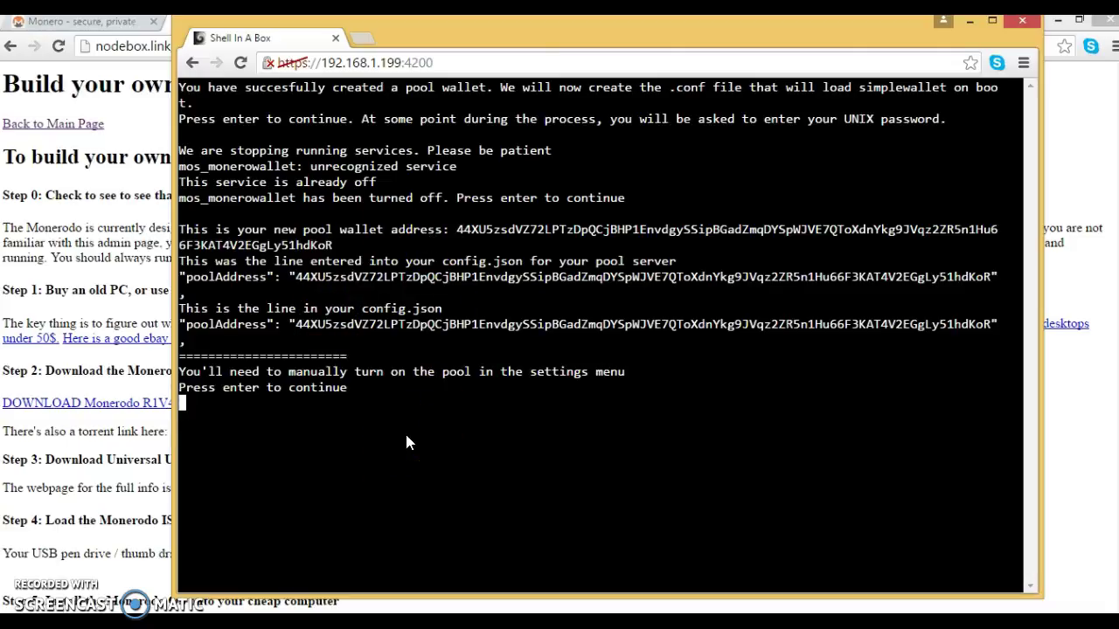
key("Return")
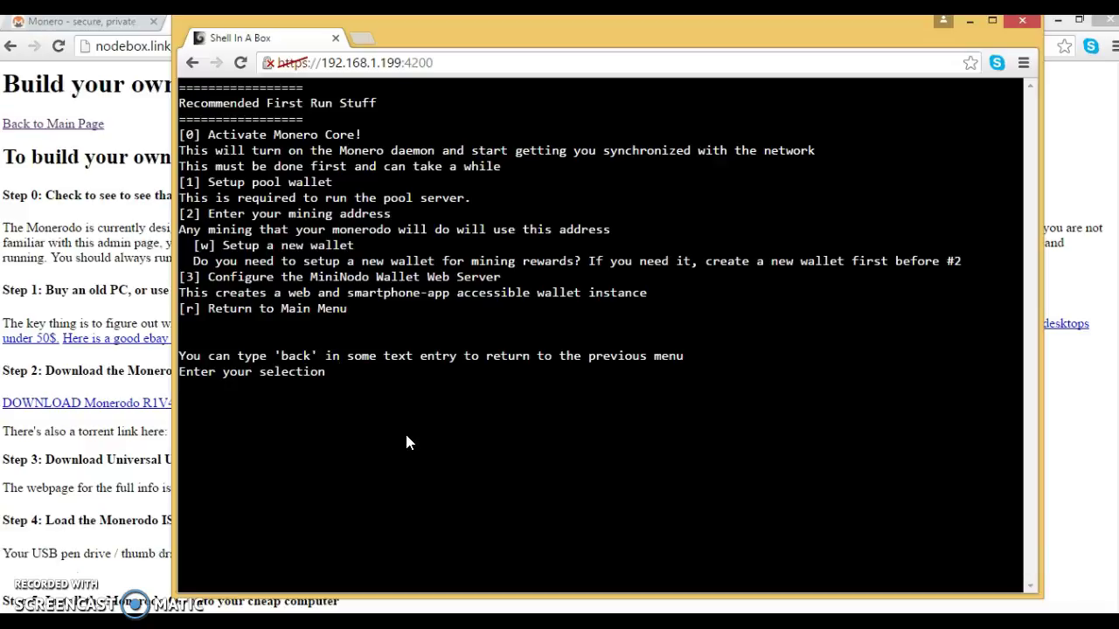
Step: Choose option 2 to enter a mining address, then bring the Monerodo build page forward
type("2")
key("Return")
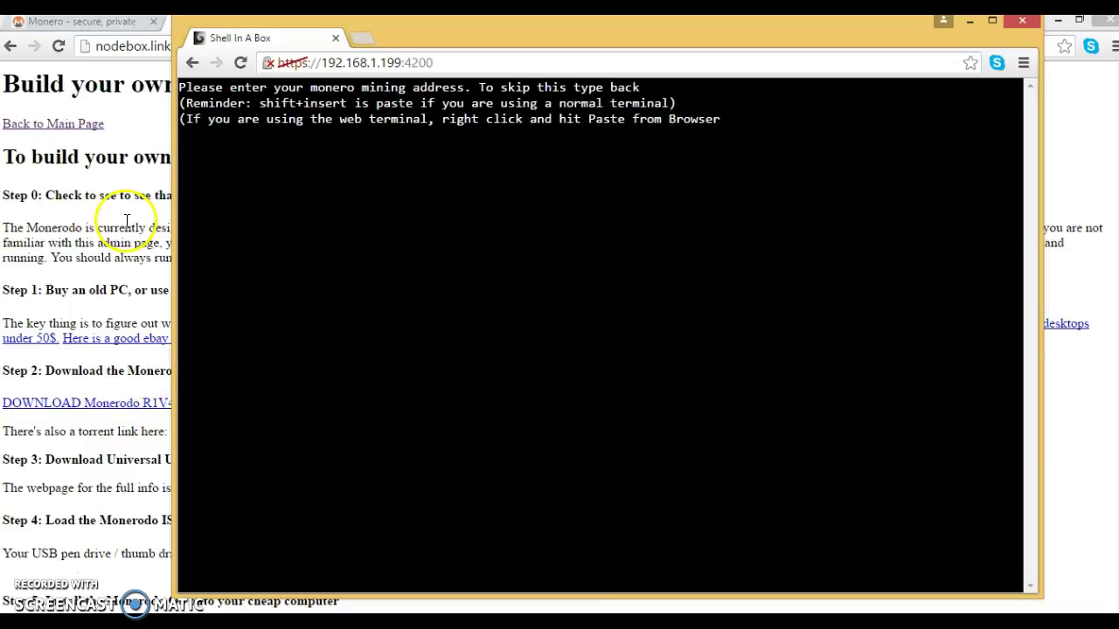
left_click(127, 220)
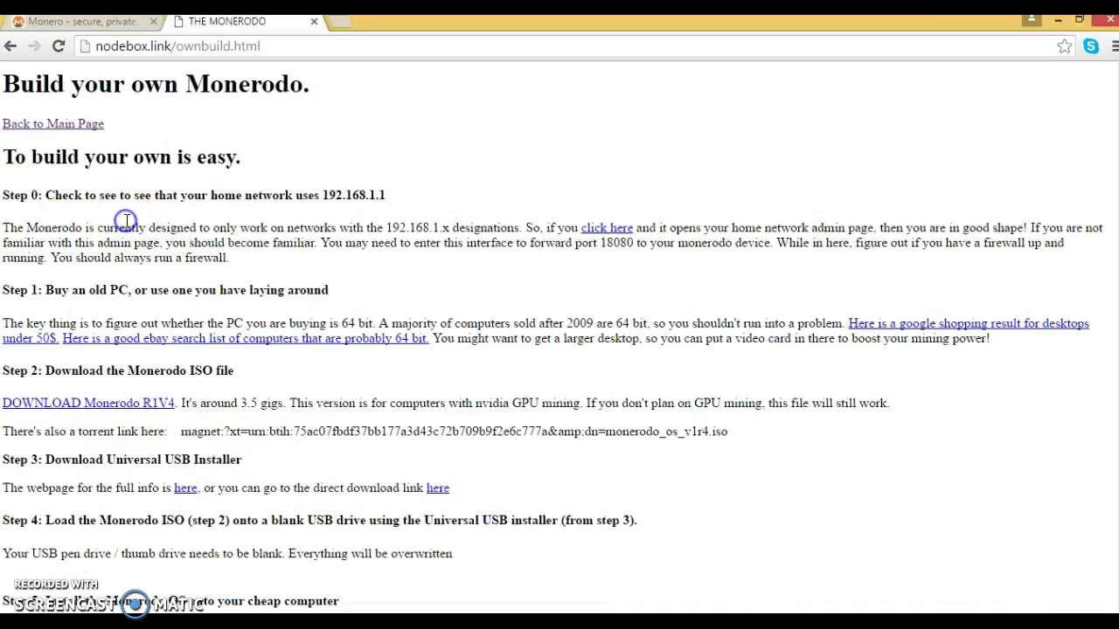
Step: Open getmonero.org's Donating and Sponsorships page and select the Monero donation address
left_click(75, 21)
left_click(661, 103)
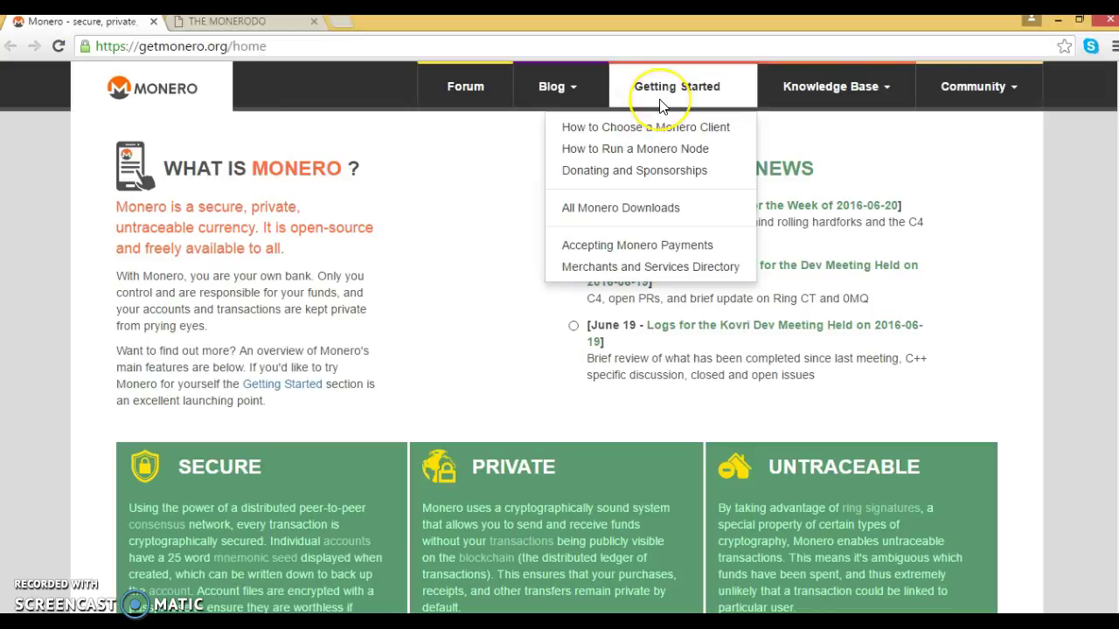
left_click(609, 172)
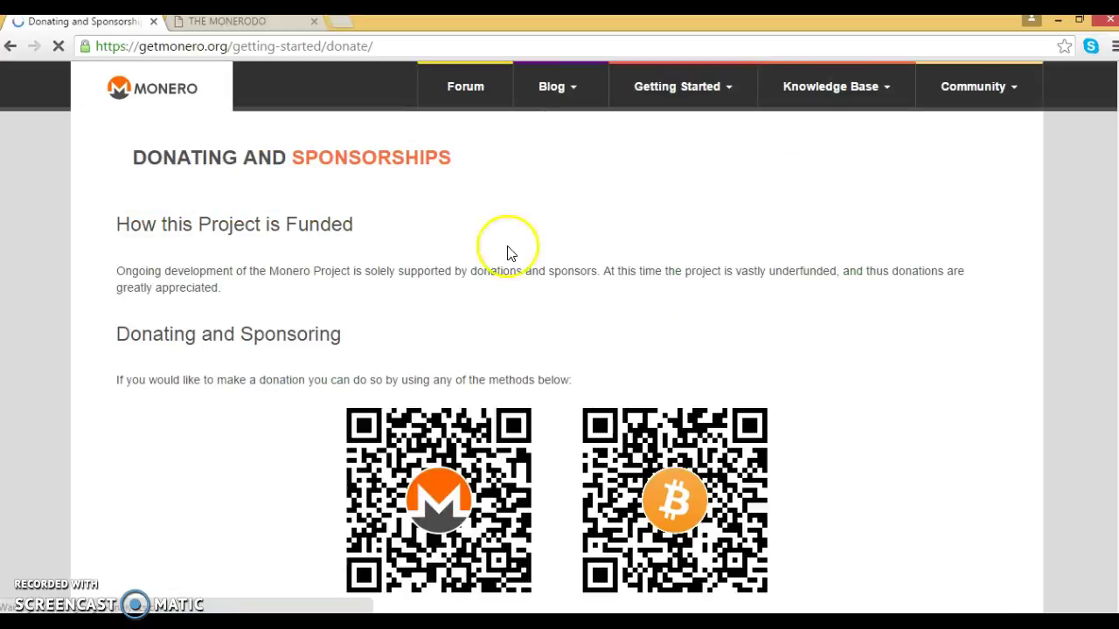
scroll(628, 242, "down", 3)
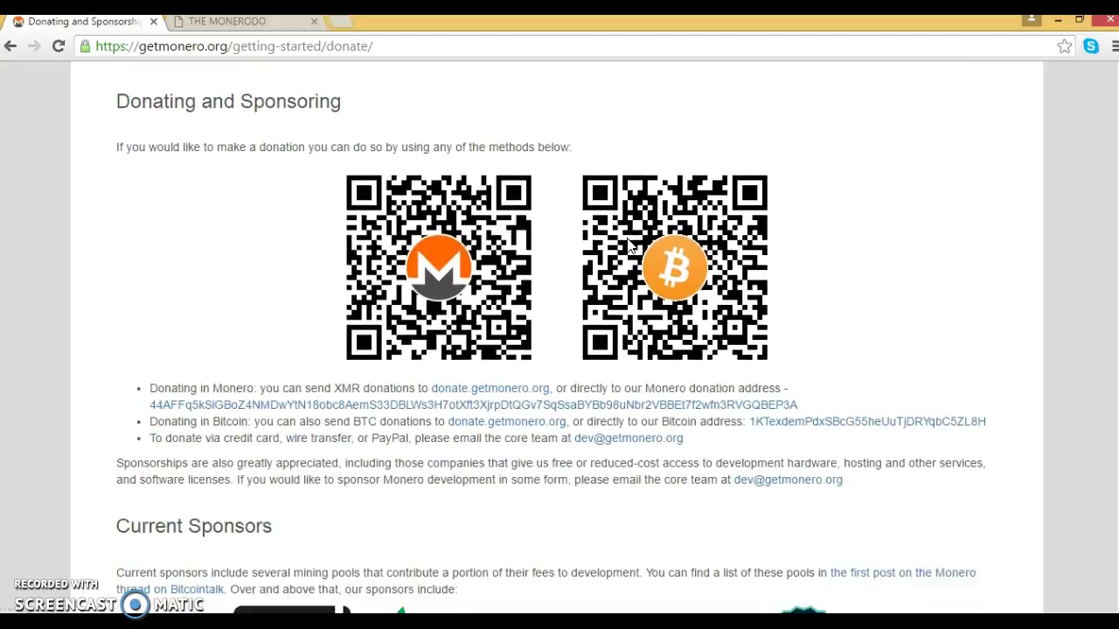
left_click_drag(811, 404, 150, 402)
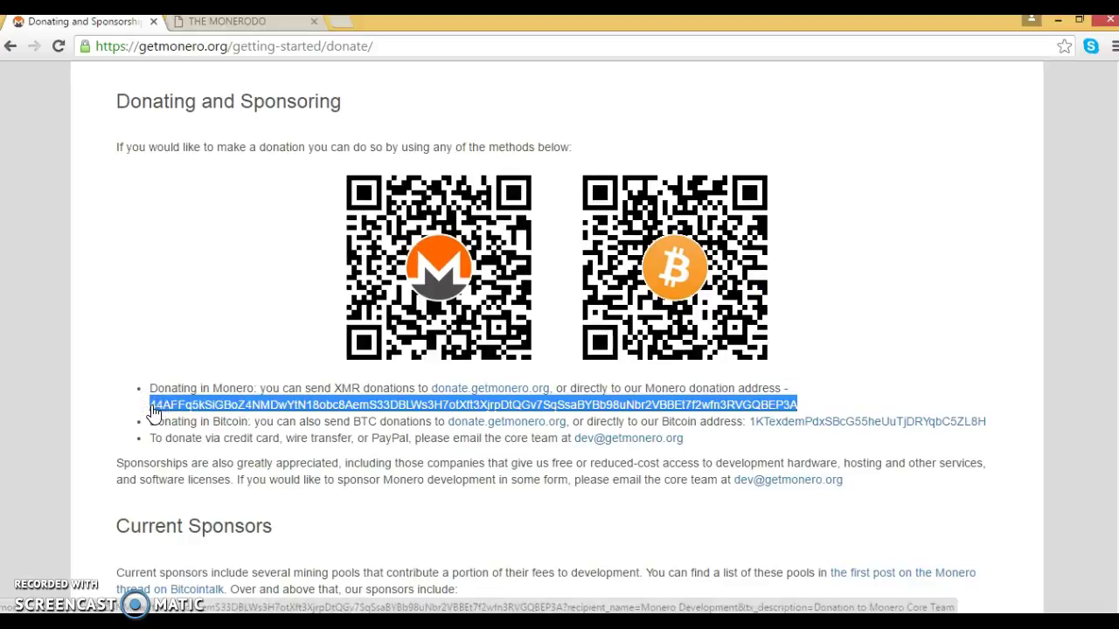
Step: Paste the copied donation address into the terminal as the mining address
key("alt+Tab")
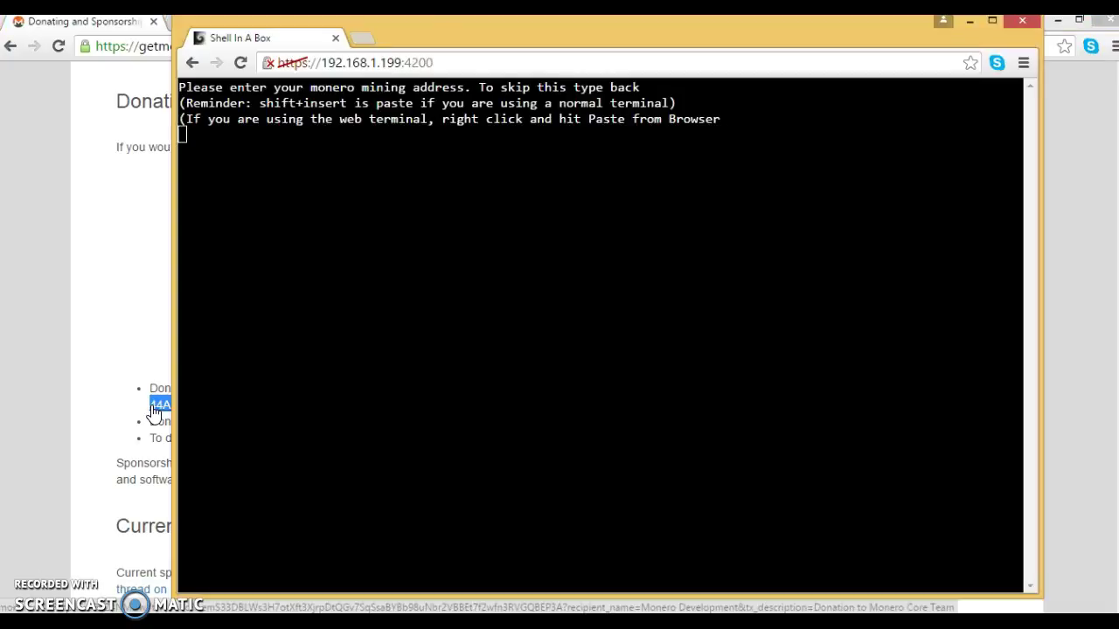
right_click(264, 139)
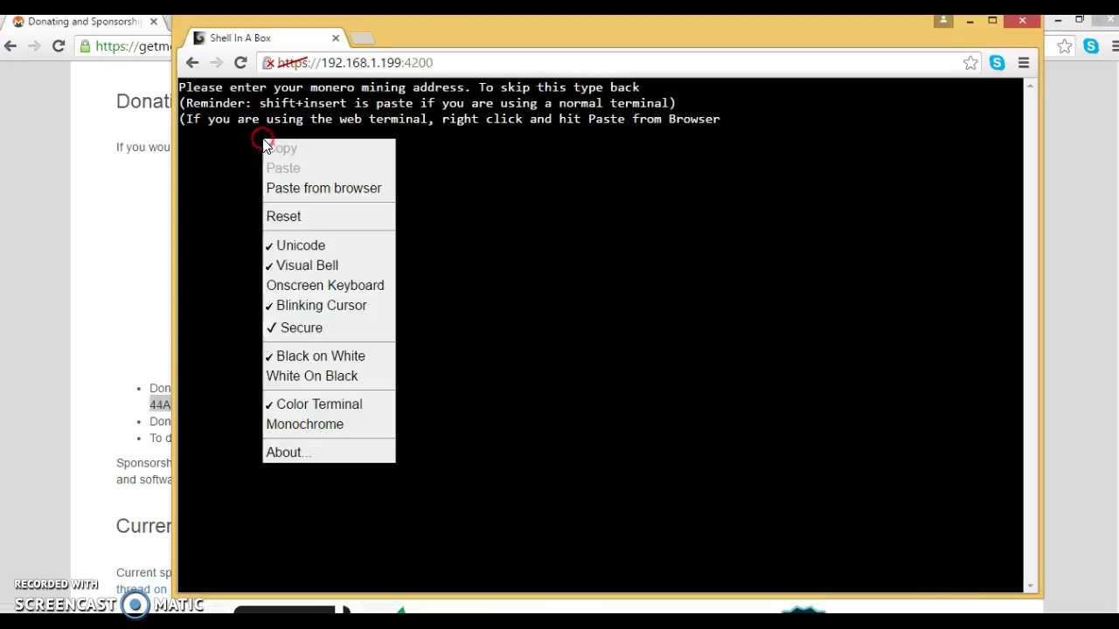
left_click(295, 187)
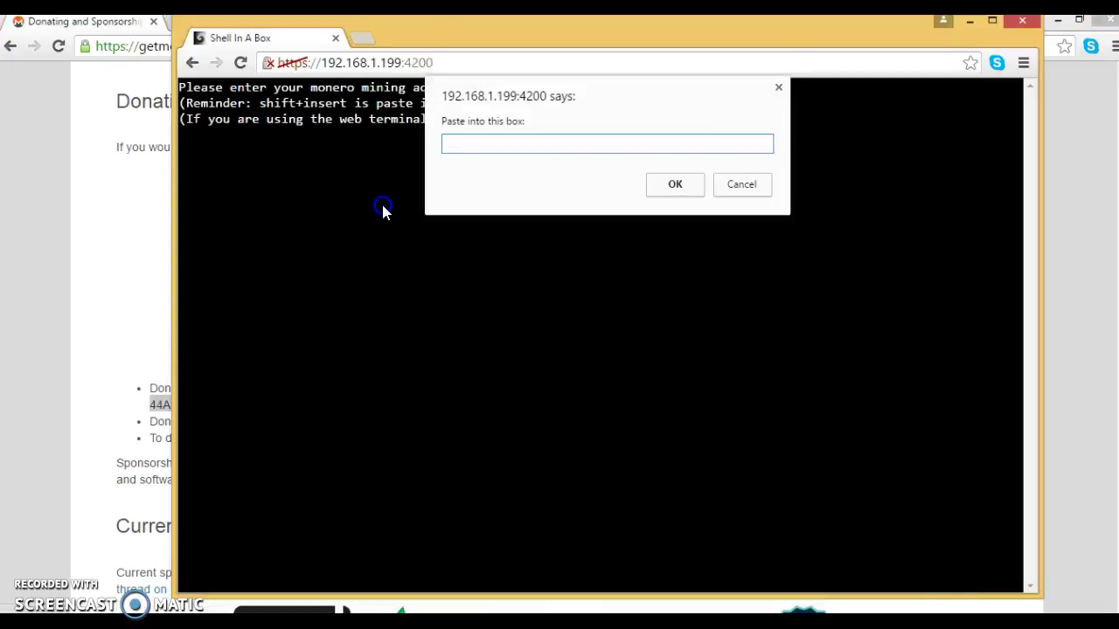
key("ctrl+v")
left_click(664, 183)
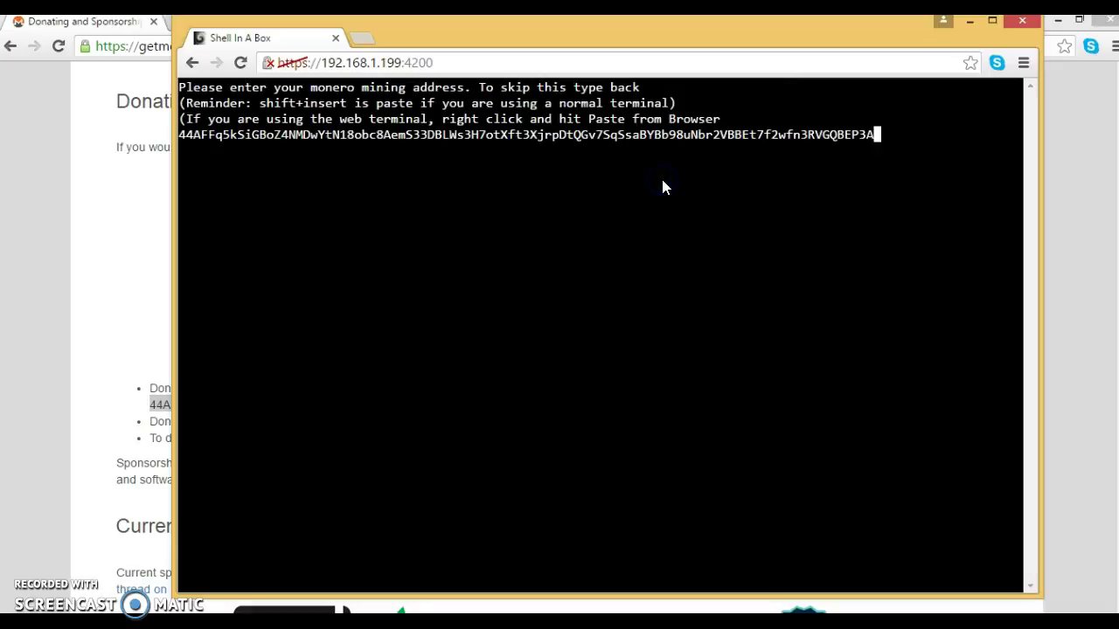
key("Return")
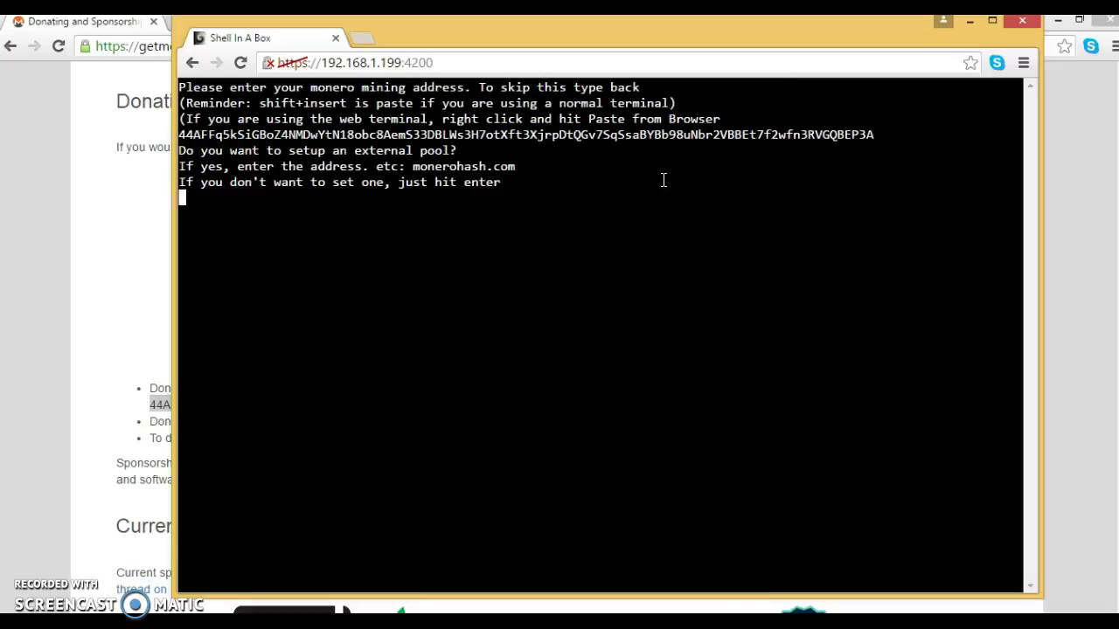
Step: Set monerohash.com as the external pool and return to the first-run menu
type("moneroha")
type("sh.com")
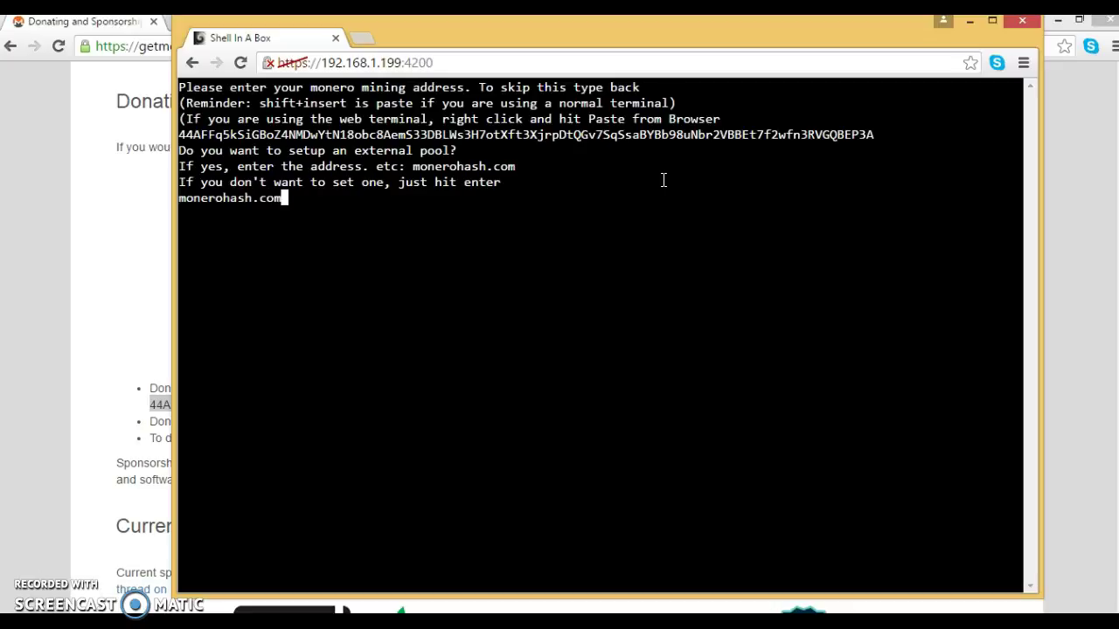
key("Return")
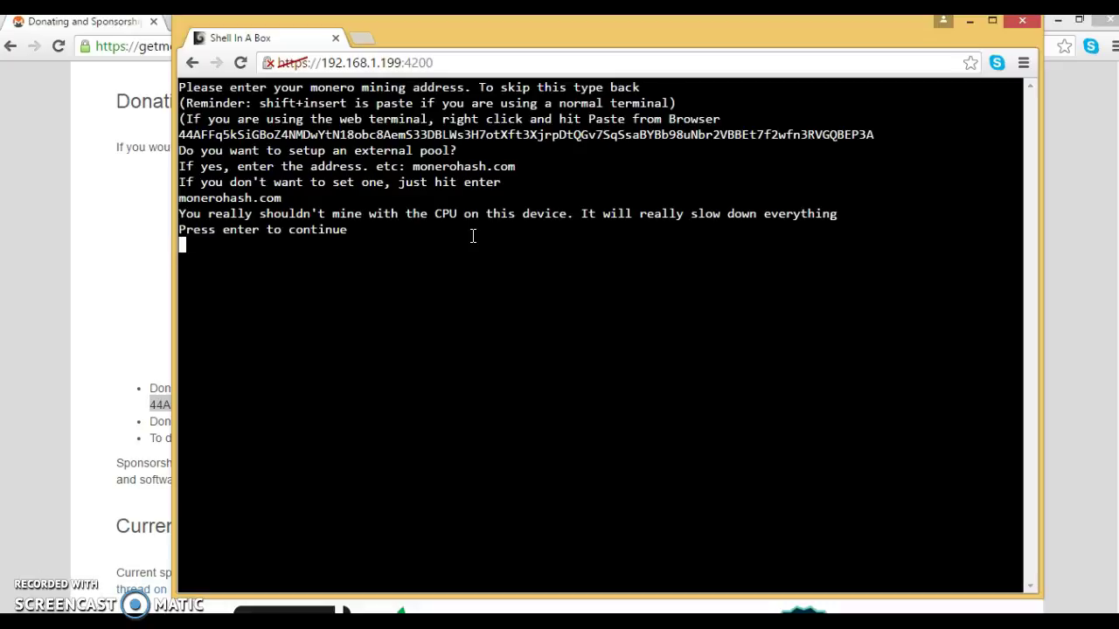
key("Return")
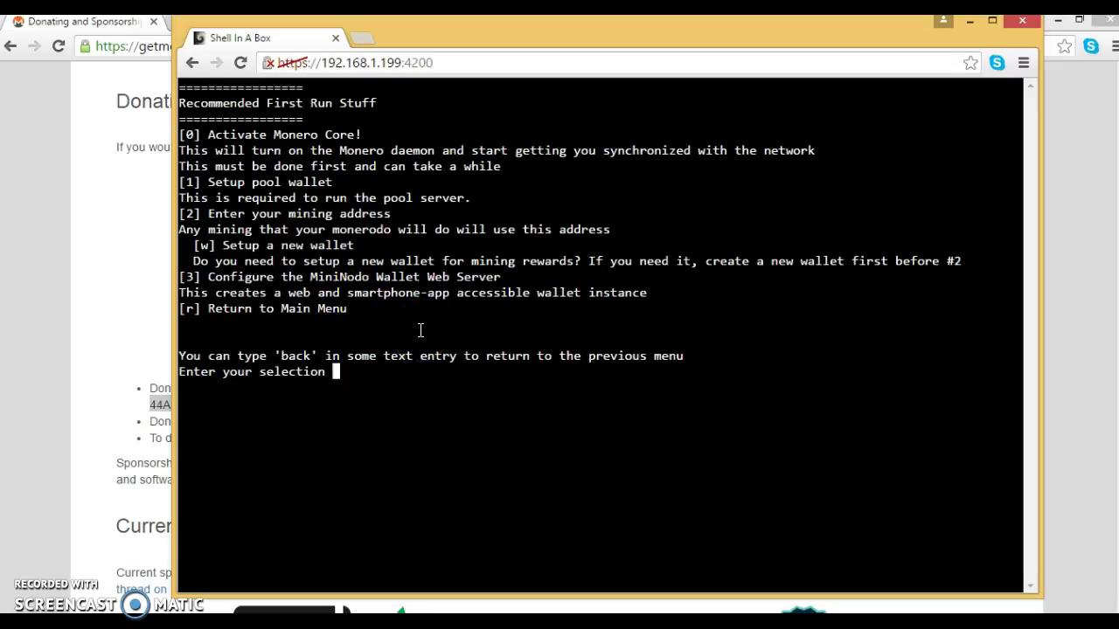
Step: Start the MiniNodo wallet server setup and decline reusing an existing wallet
type("3")
key("Return")
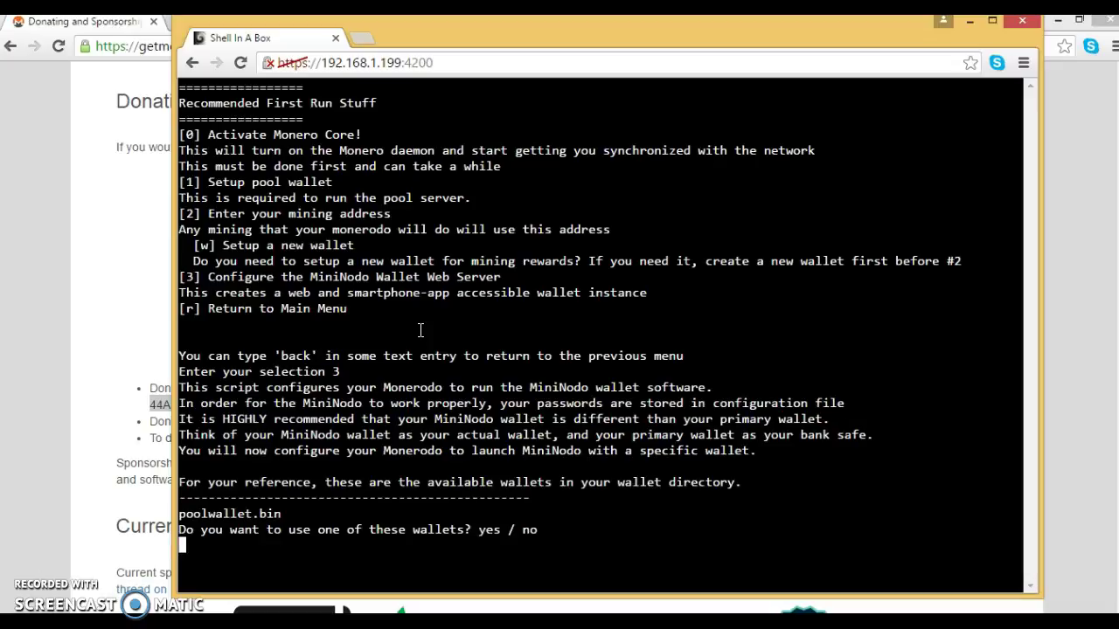
type("no")
key("Return")
key("Return")
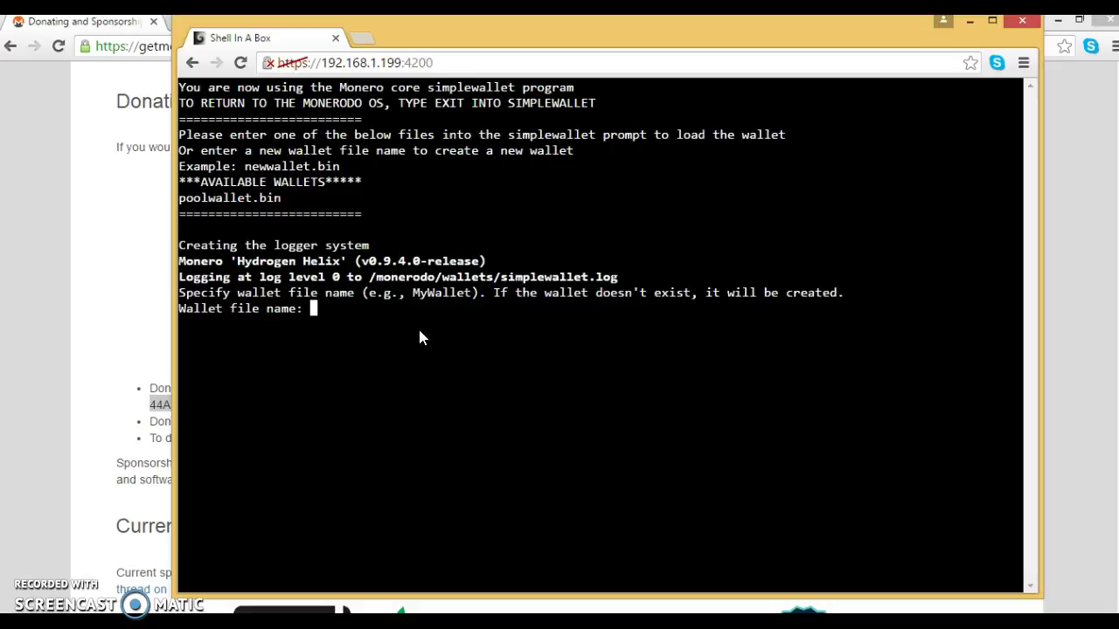
Step: Create wallet nodowallet.bin with a password and English seed, then exit simplewallet
type("nodowallet.bin")
key("Return")
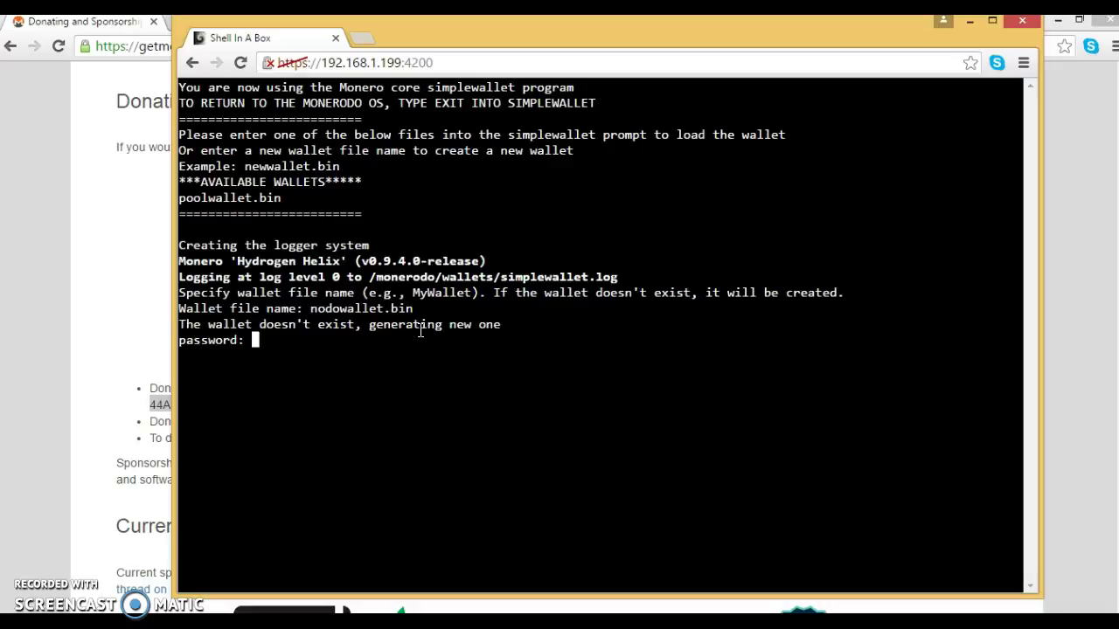
type("********")
key("Return")
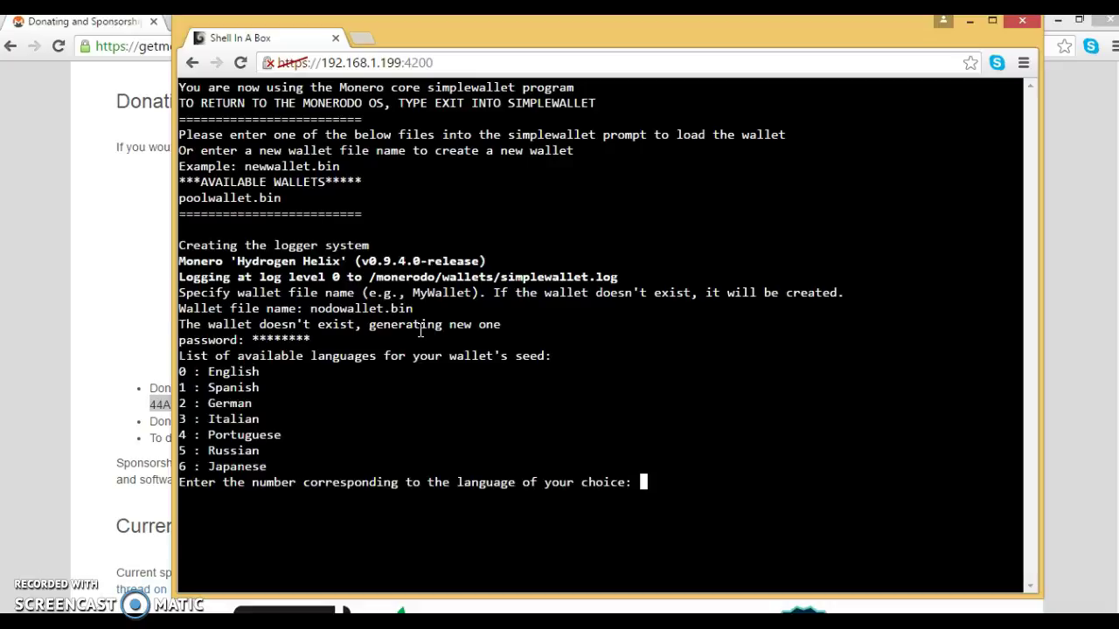
key("Return")
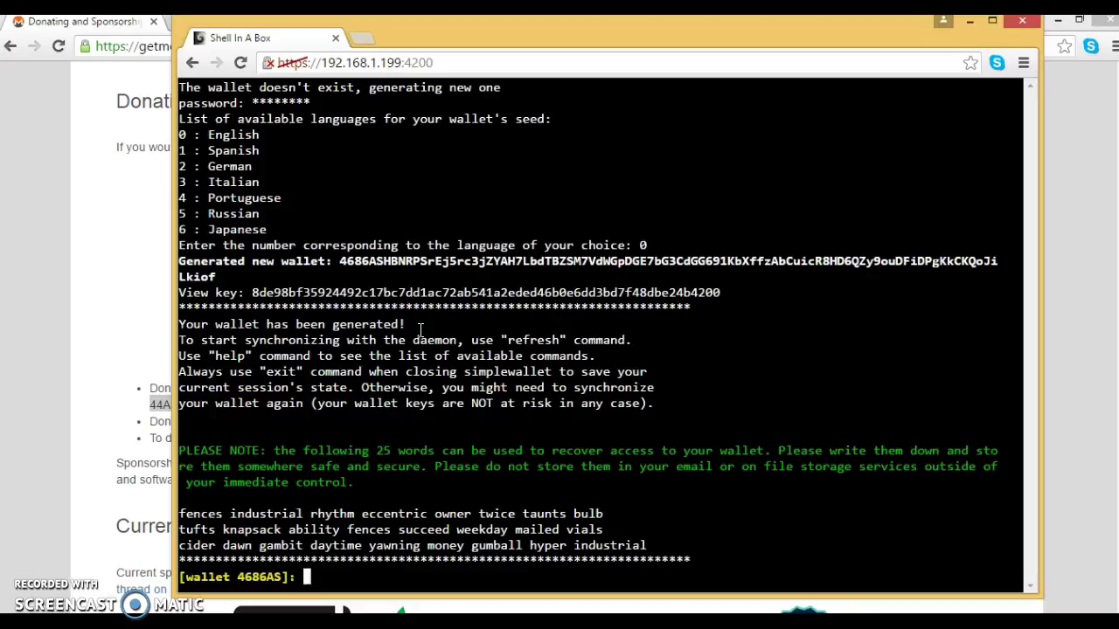
type("exit")
key("Return")
Step: Give MiniNodo the wallet nodowallet.bin with its password and confirm both
type("n")
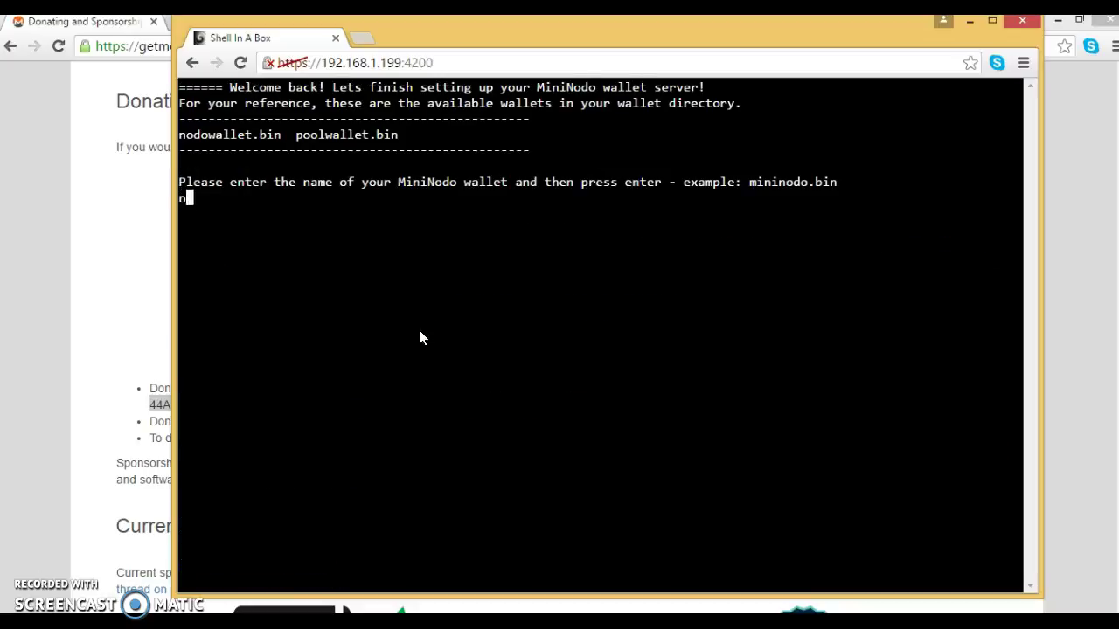
type("odowallet.bin")
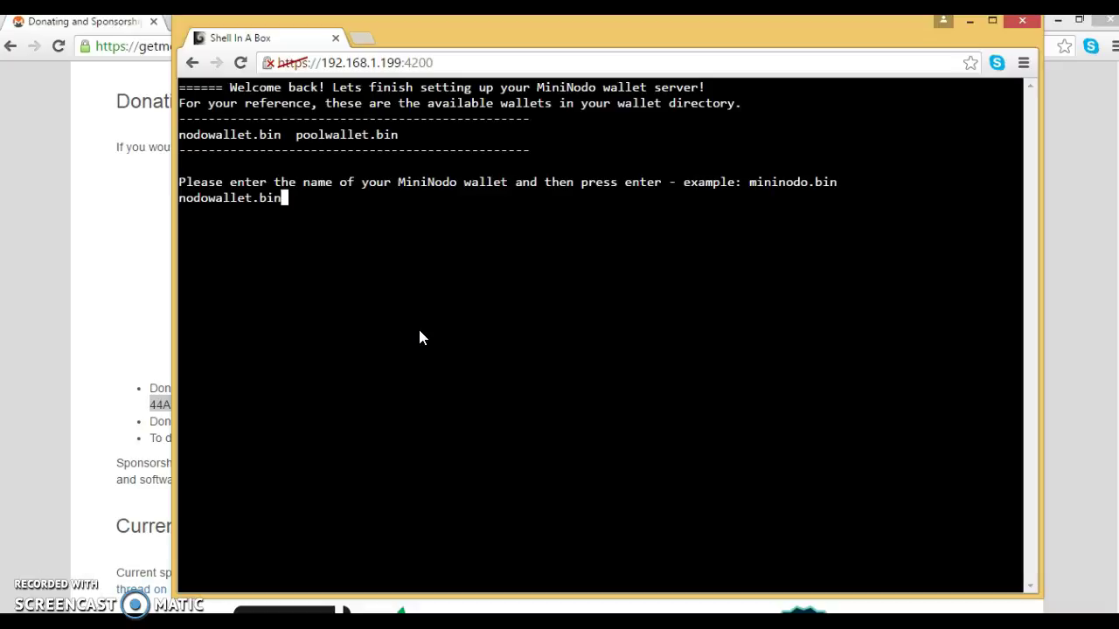
key("Return")
type("monerodo")
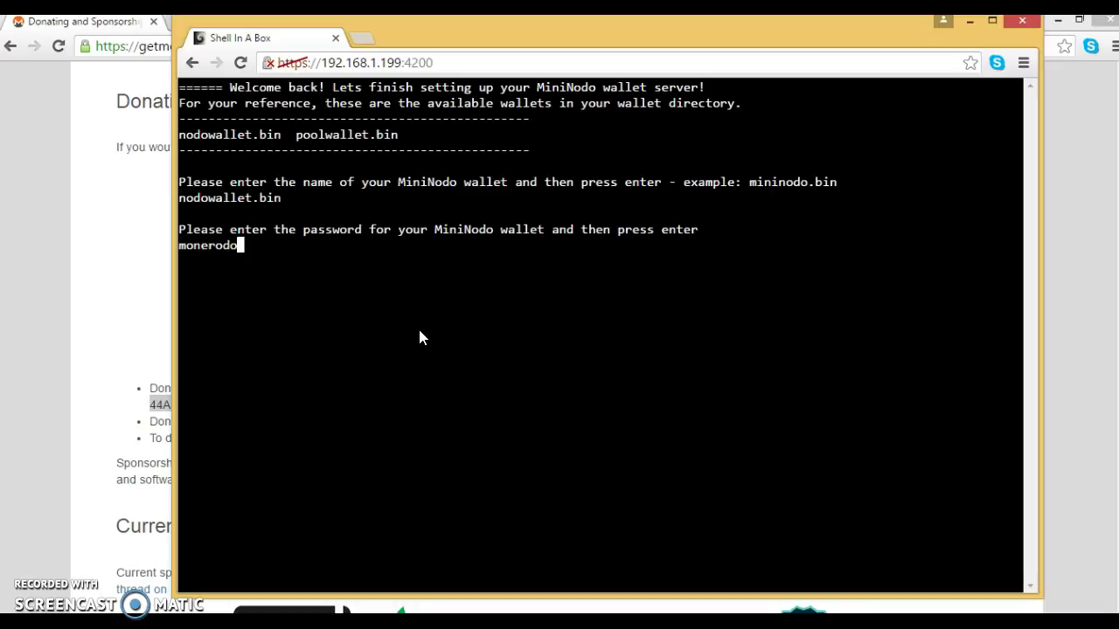
key("Return")
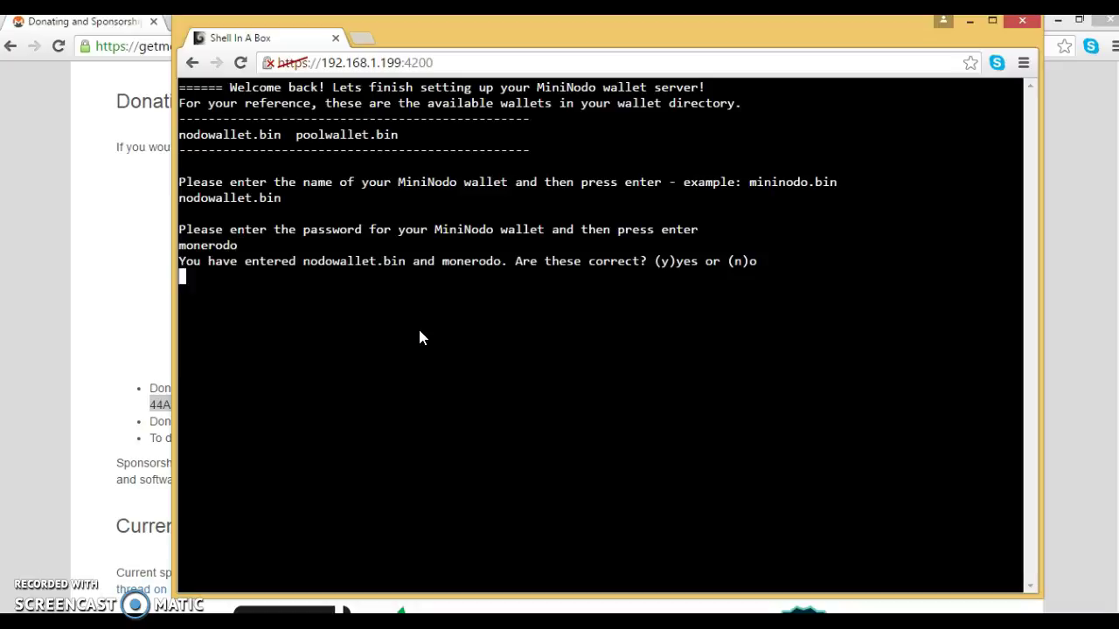
key("Return")
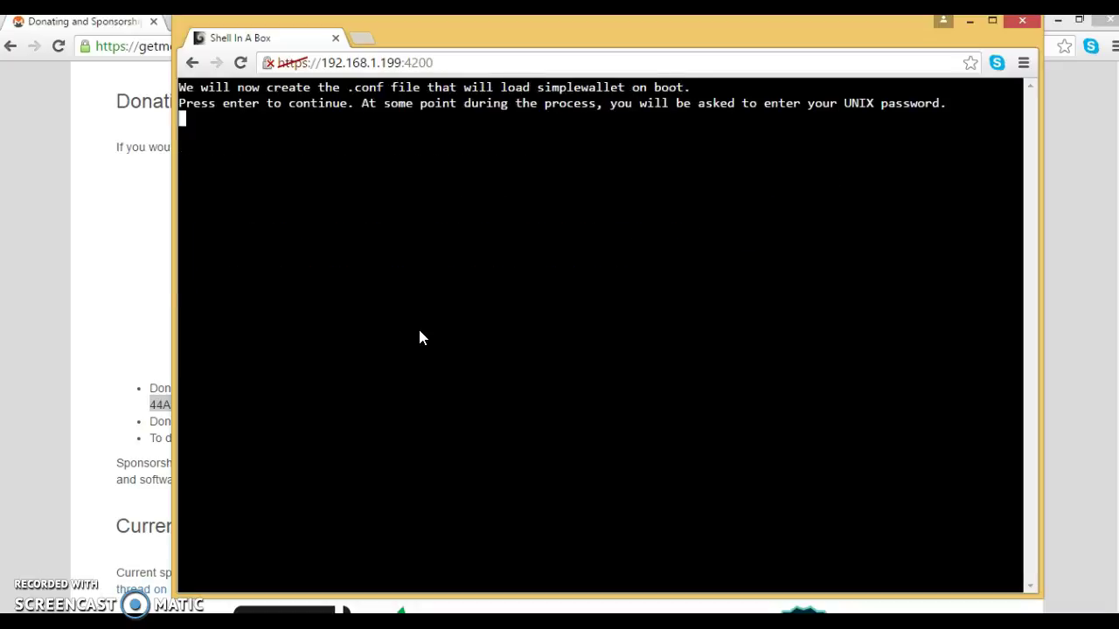
key("Return")
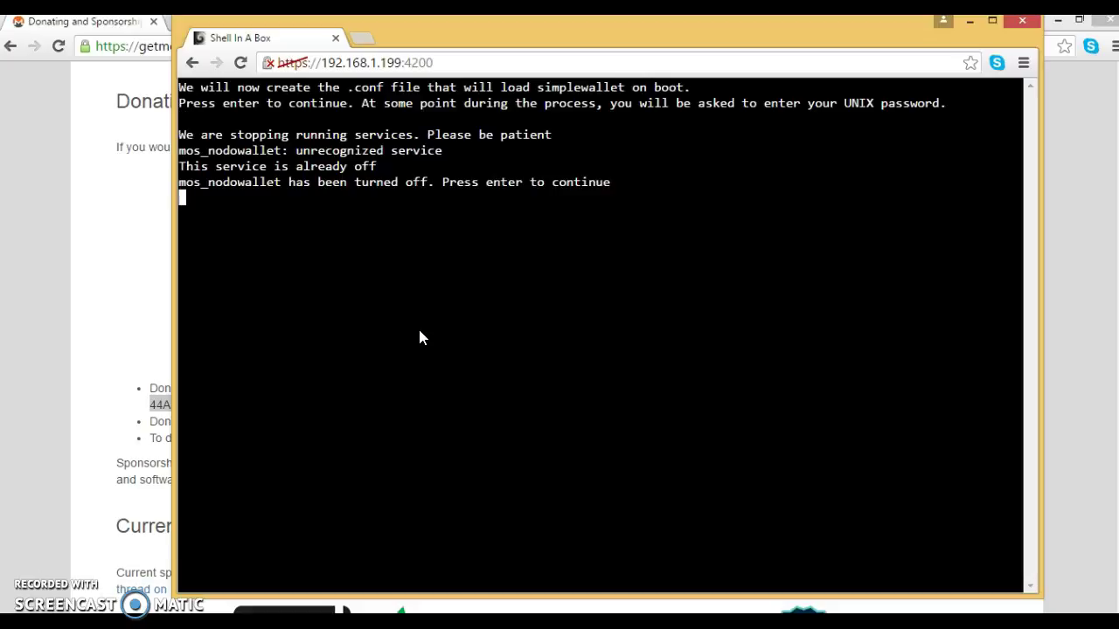
key("Return")
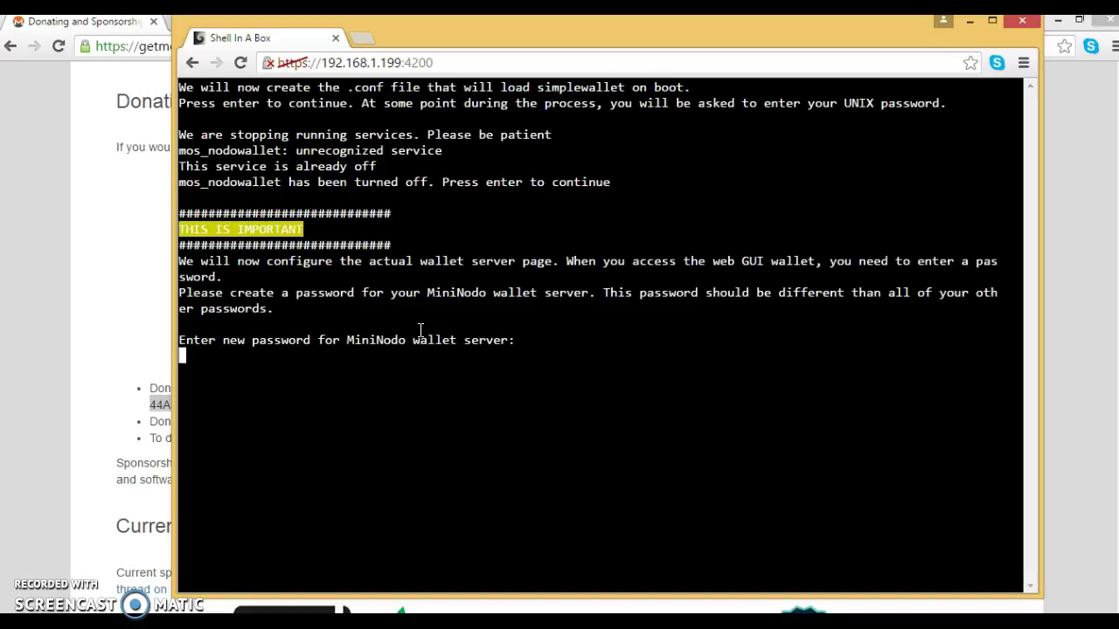
Step: Set and confirm the wallet server's web password, then return to the main menu
type("monerodo")
key("Return")
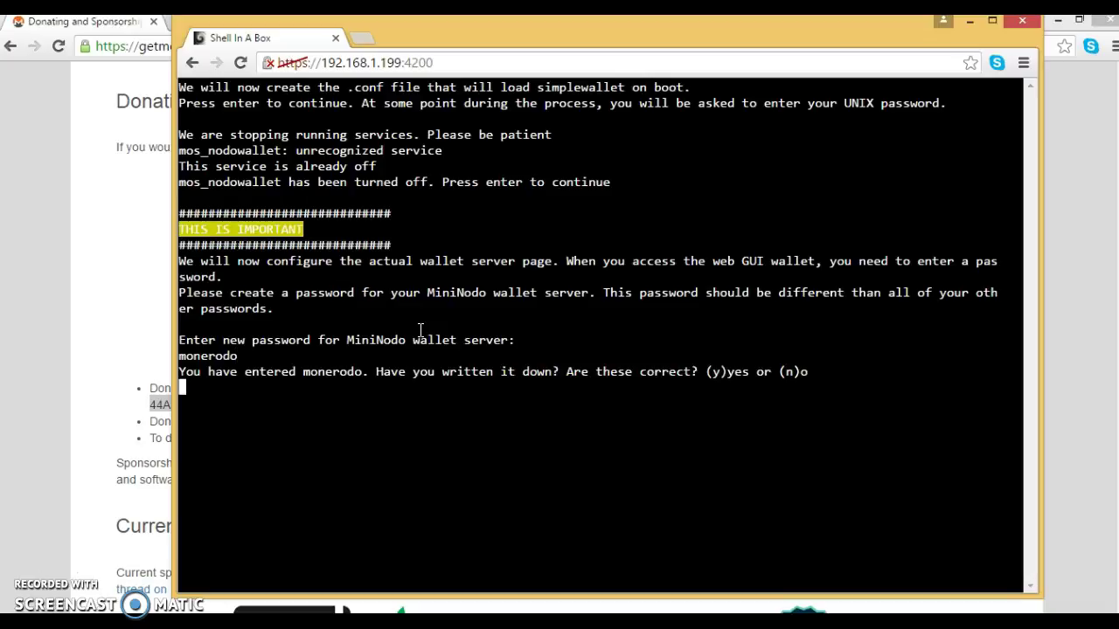
type("y")
key("Return")
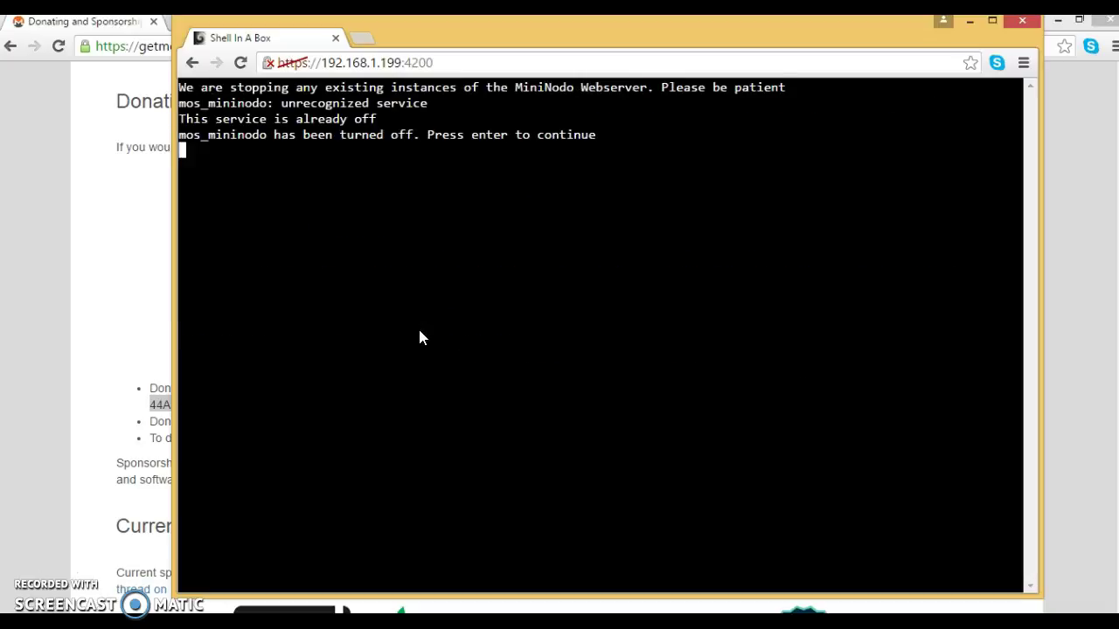
key("Return")
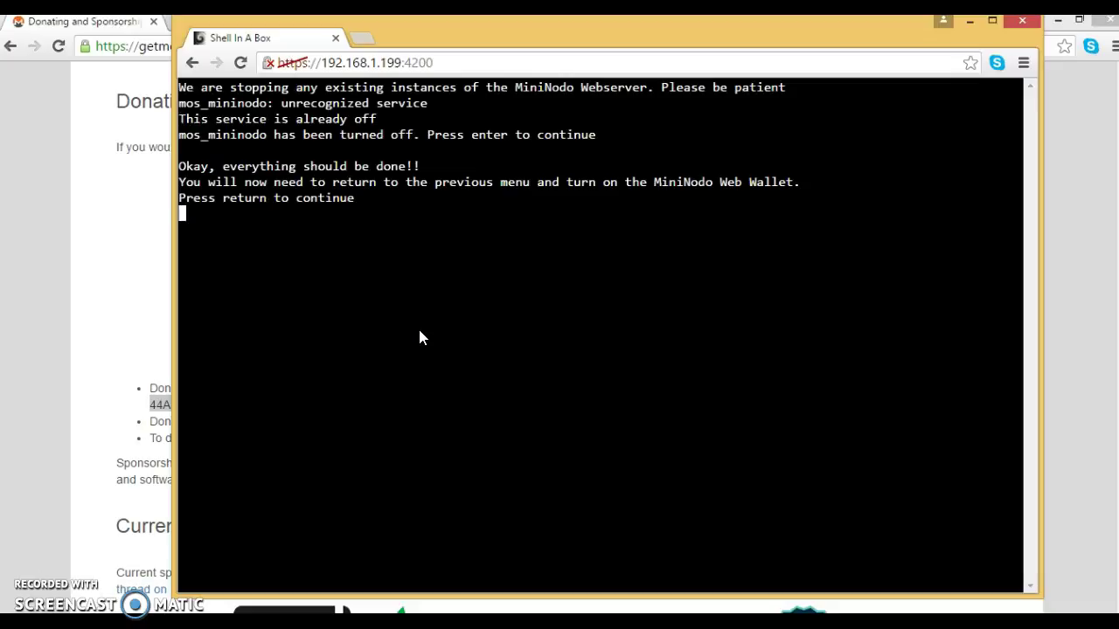
key("Return")
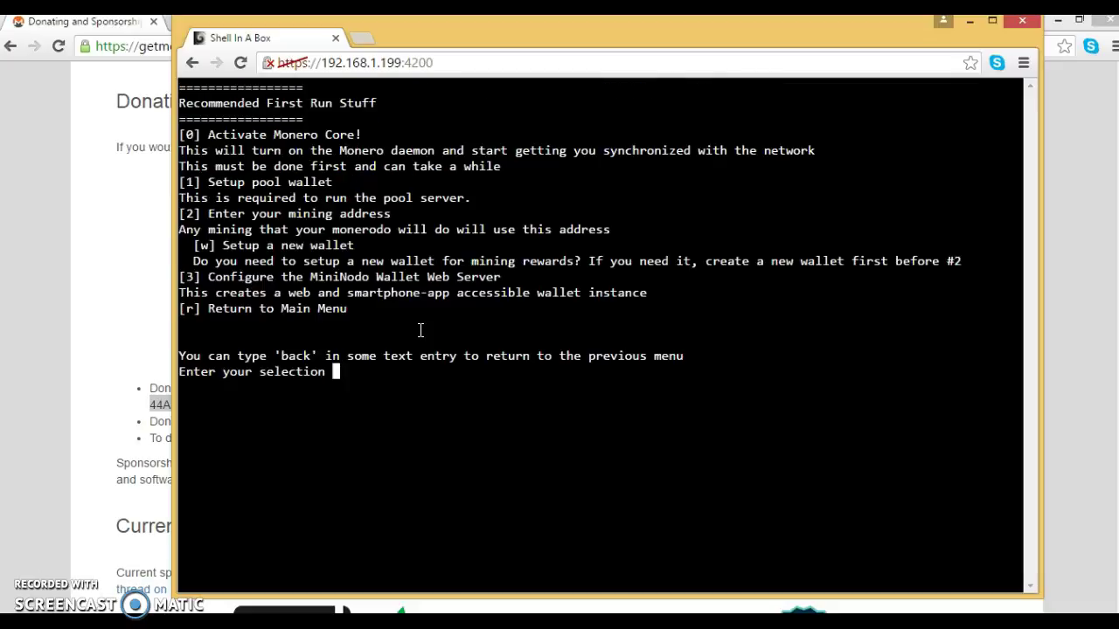
type("r")
key("Return")
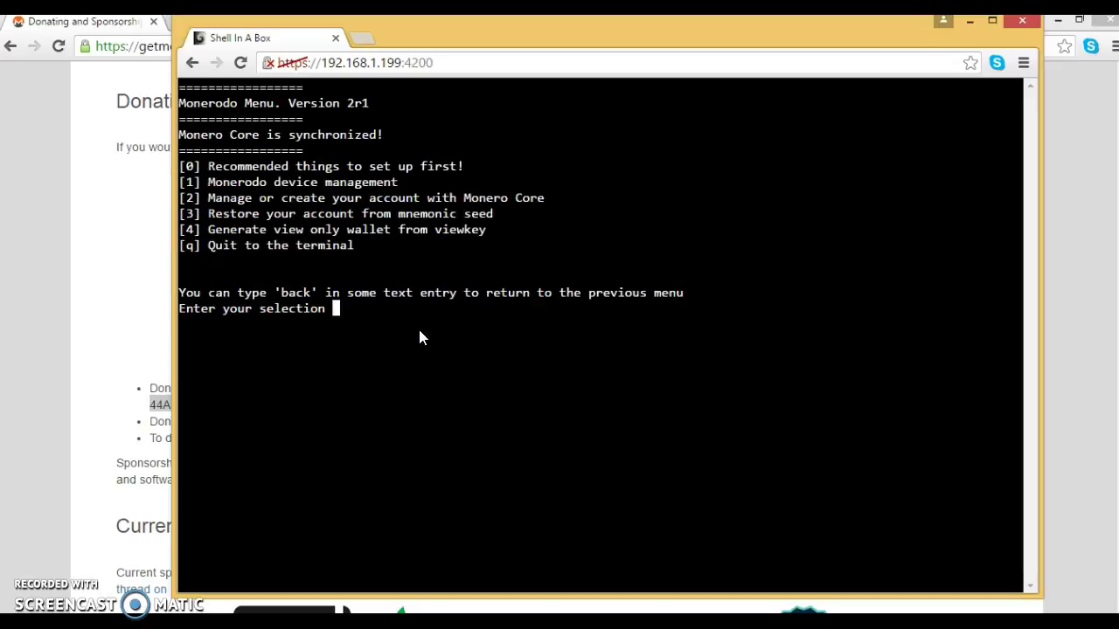
Step: Turn the pool on now and on boot via Device management > Monero settings > pool settings
type("1")
key("Return")
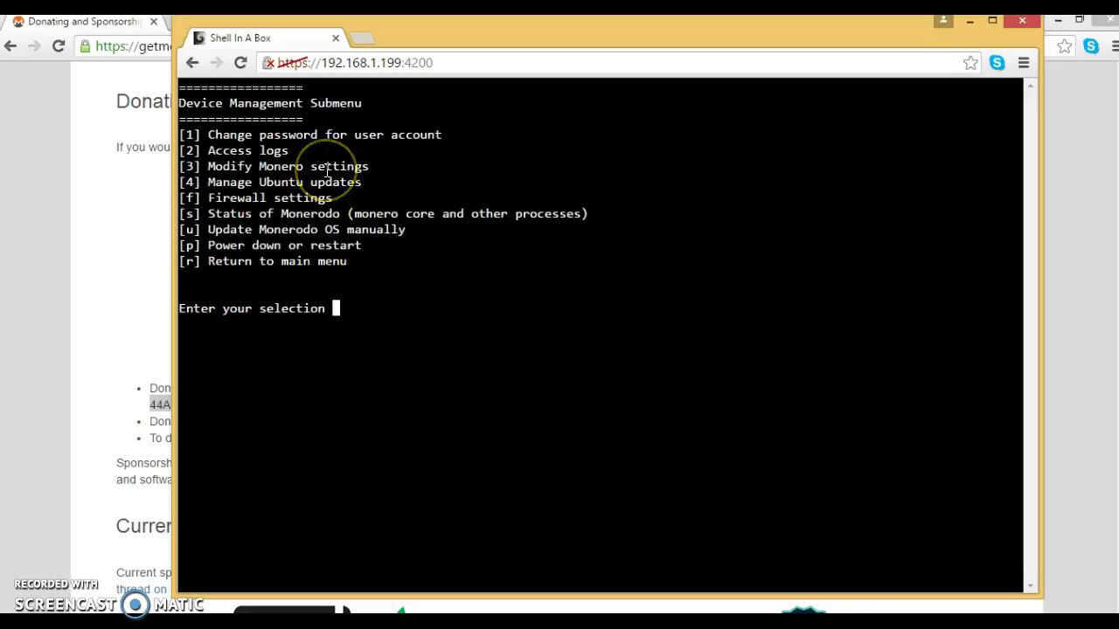
type("3")
key("Return")
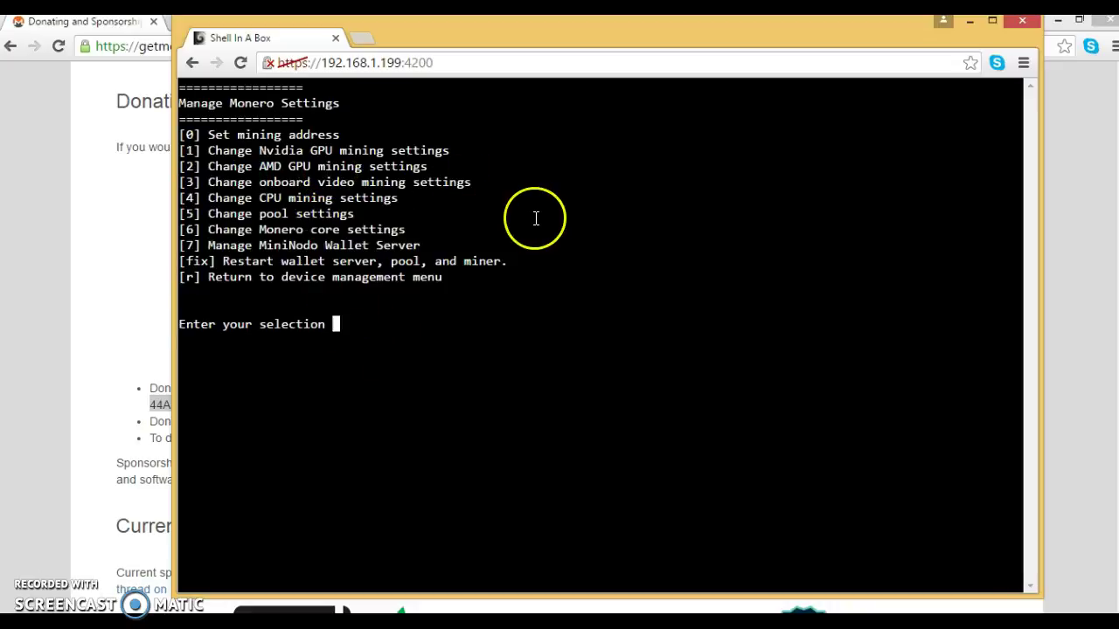
type("5")
key("Return")
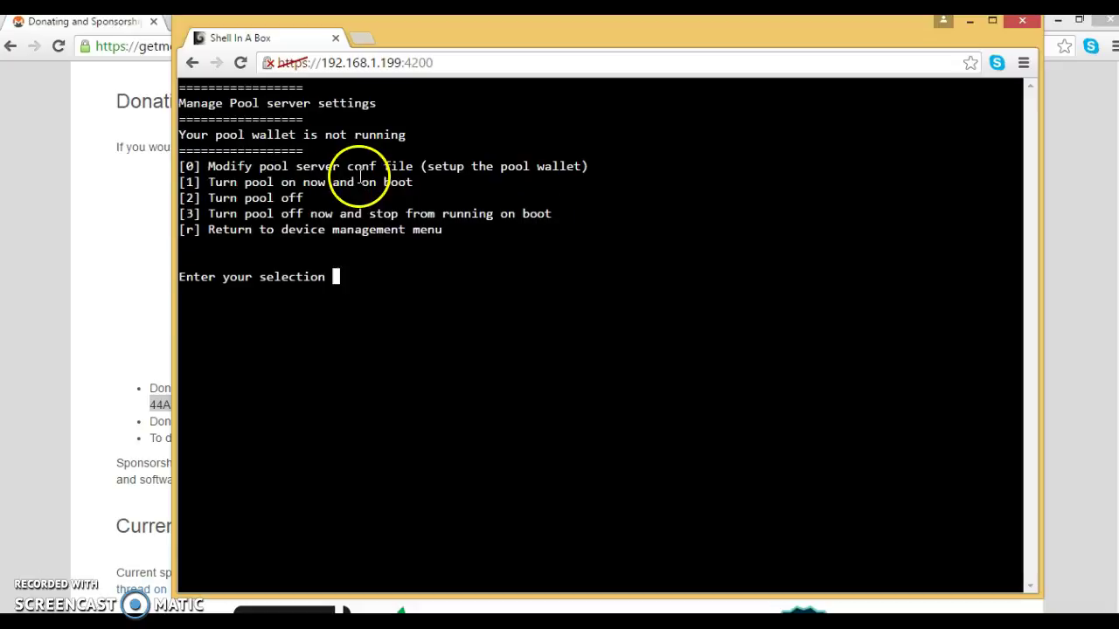
type("1")
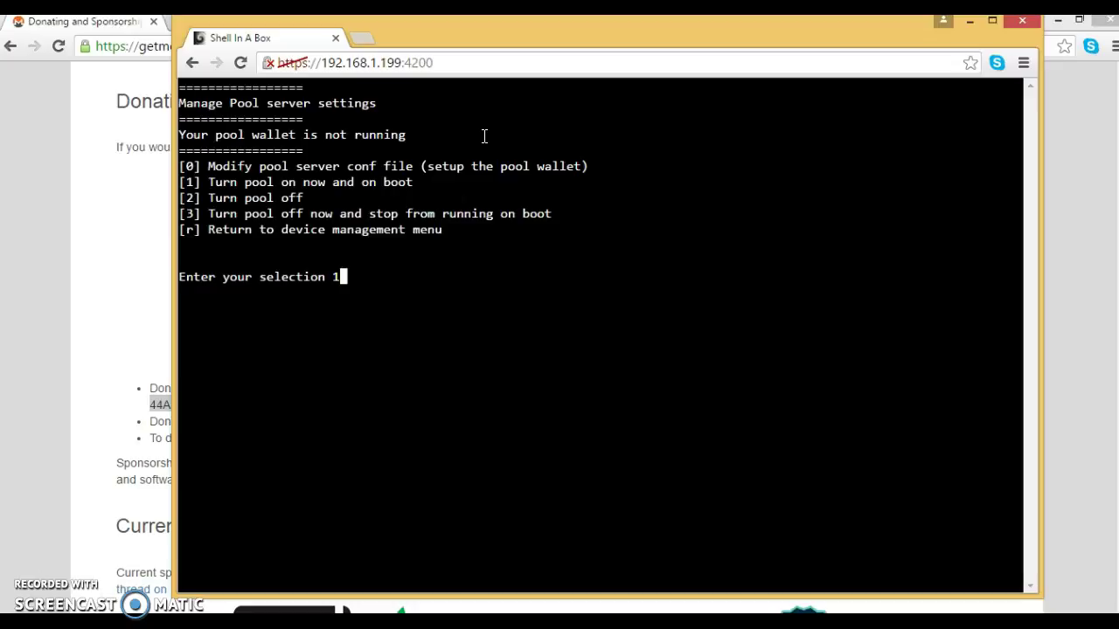
key("Return")
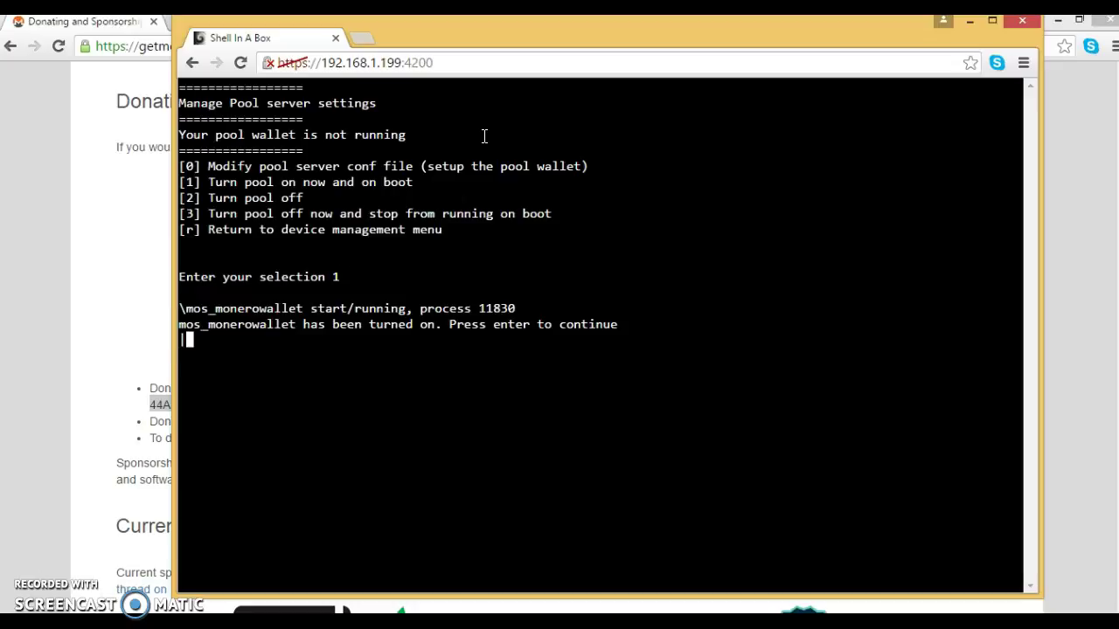
key("Return")
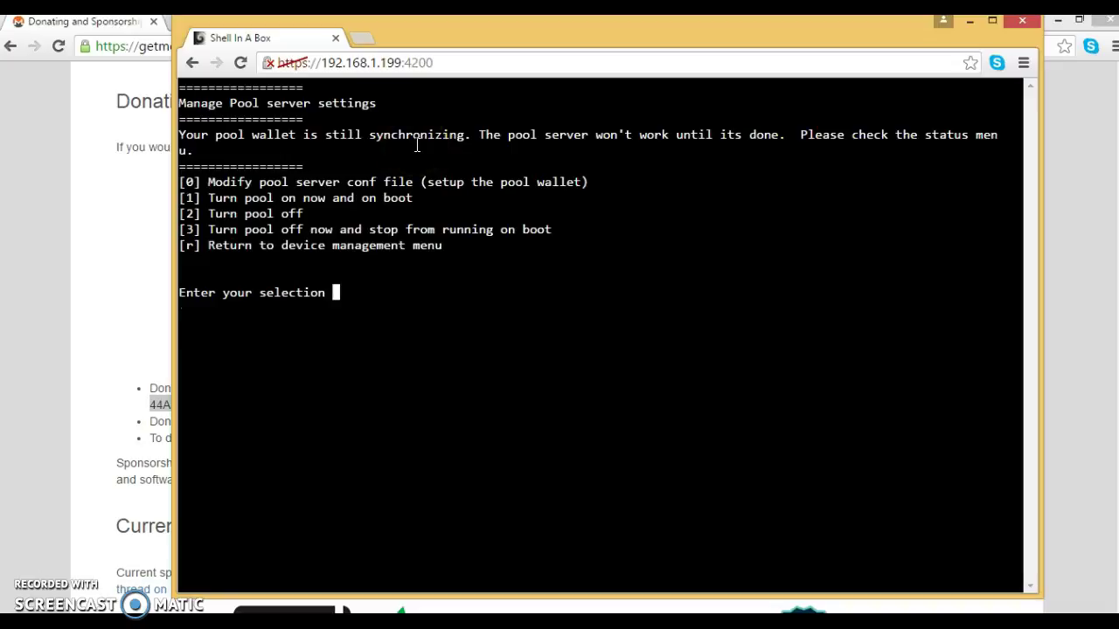
type("r")
key("Return")
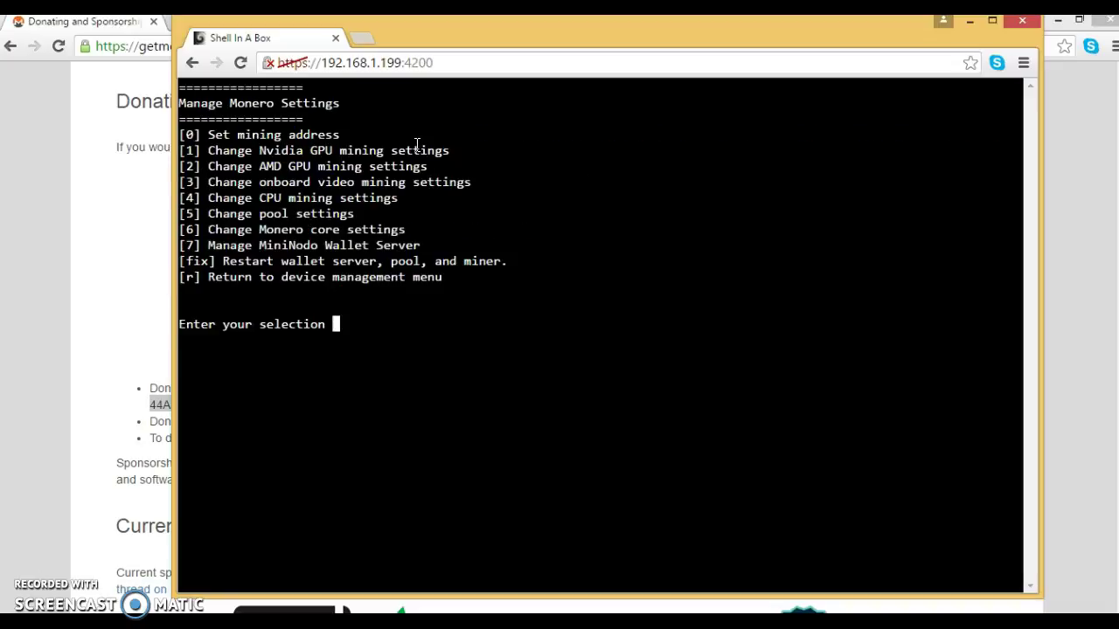
Step: Turn the MiniNodo wallet server on now and on boot from its settings menu
left_click(315, 214)
left_click(276, 248)
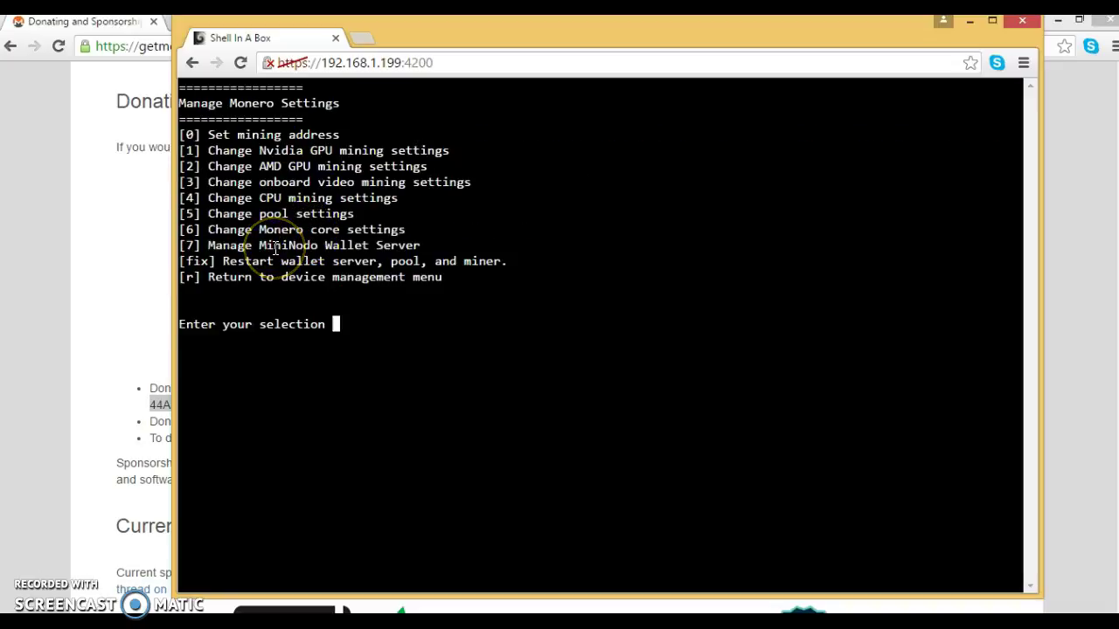
type("7")
key("Return")
left_click(362, 225)
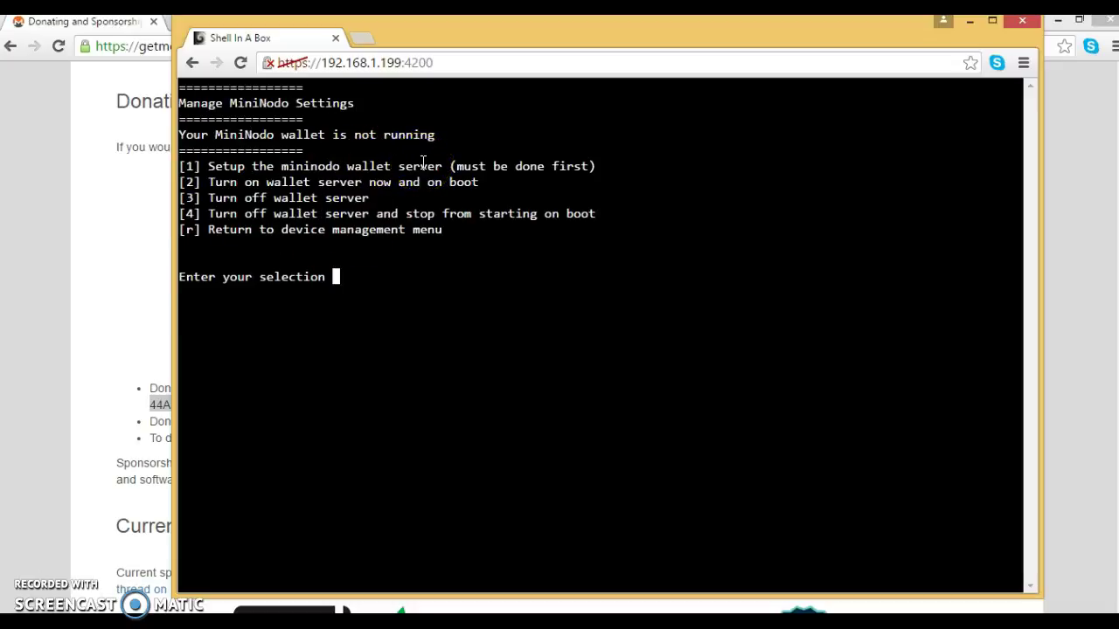
key("Return")
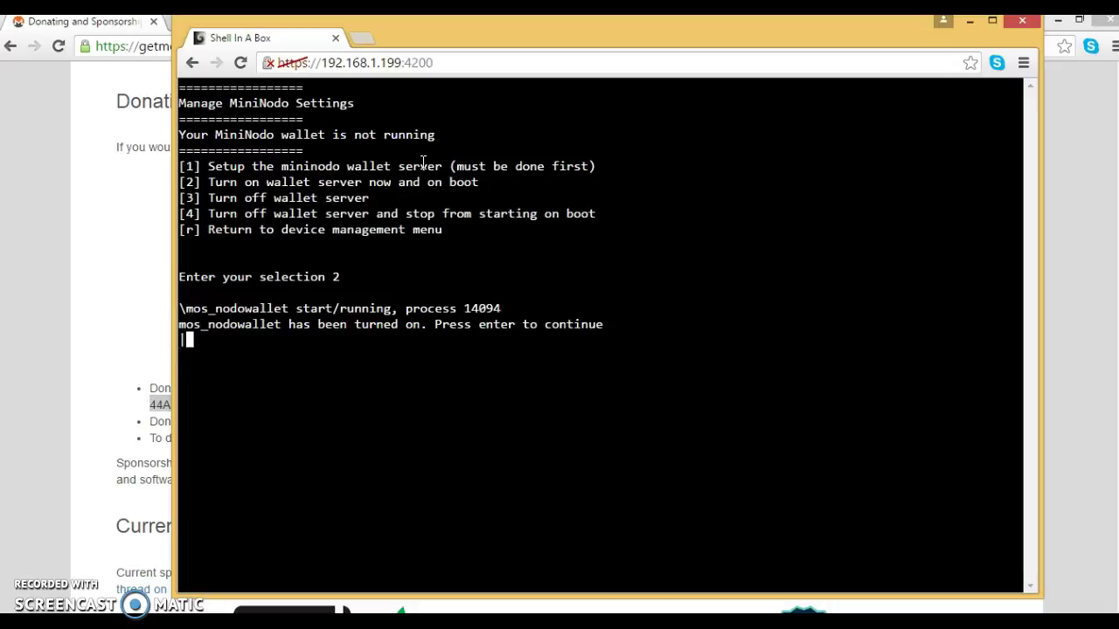
key("Return")
left_click(373, 132)
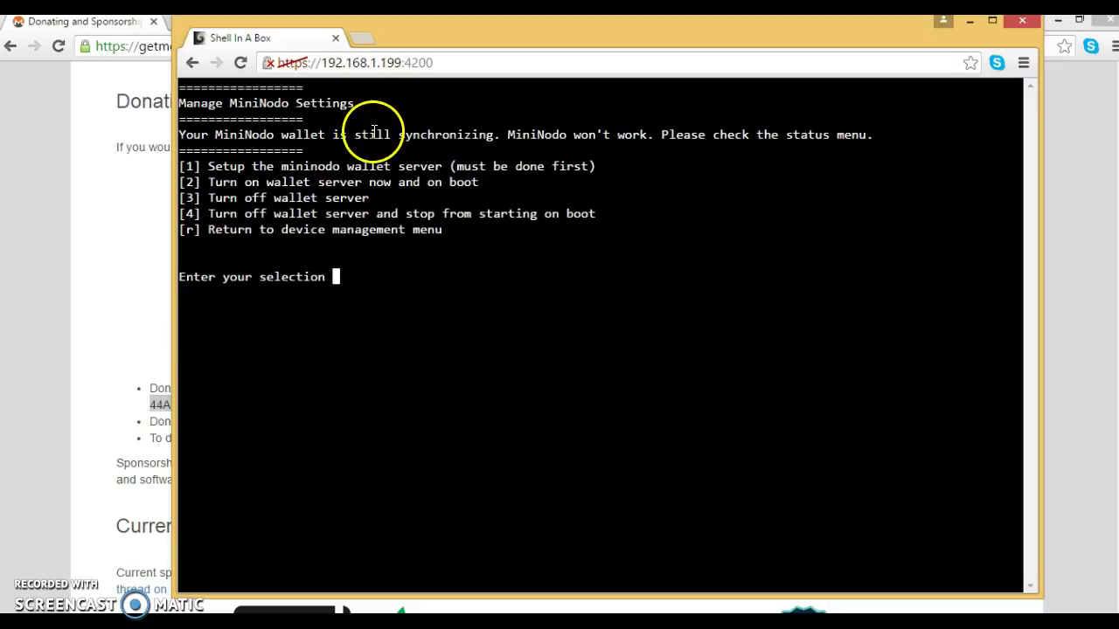
type("r")
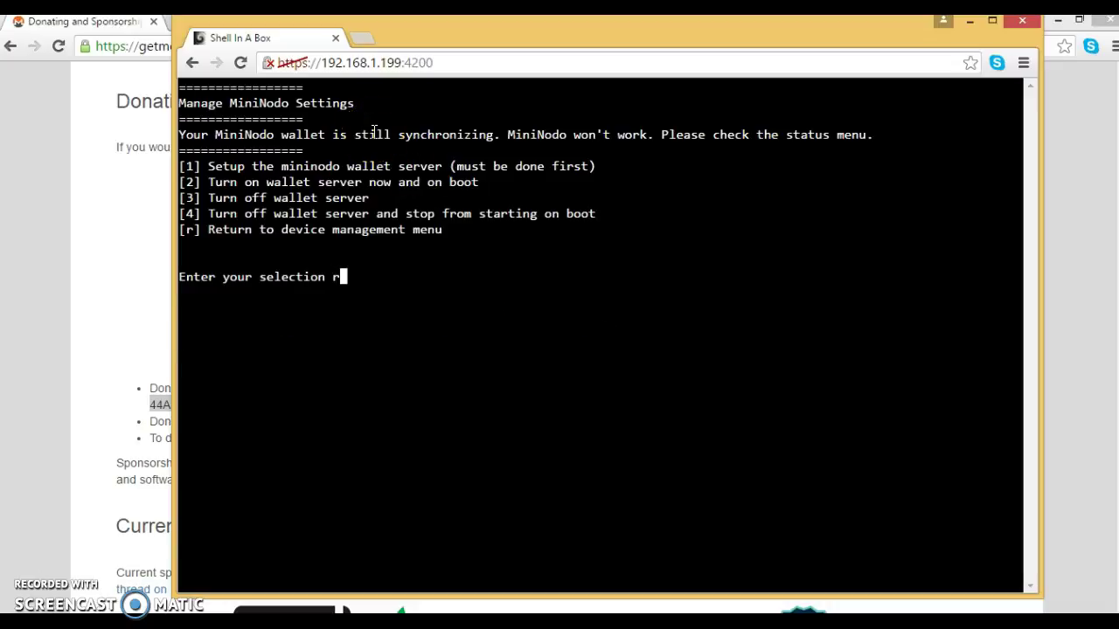
key("Return")
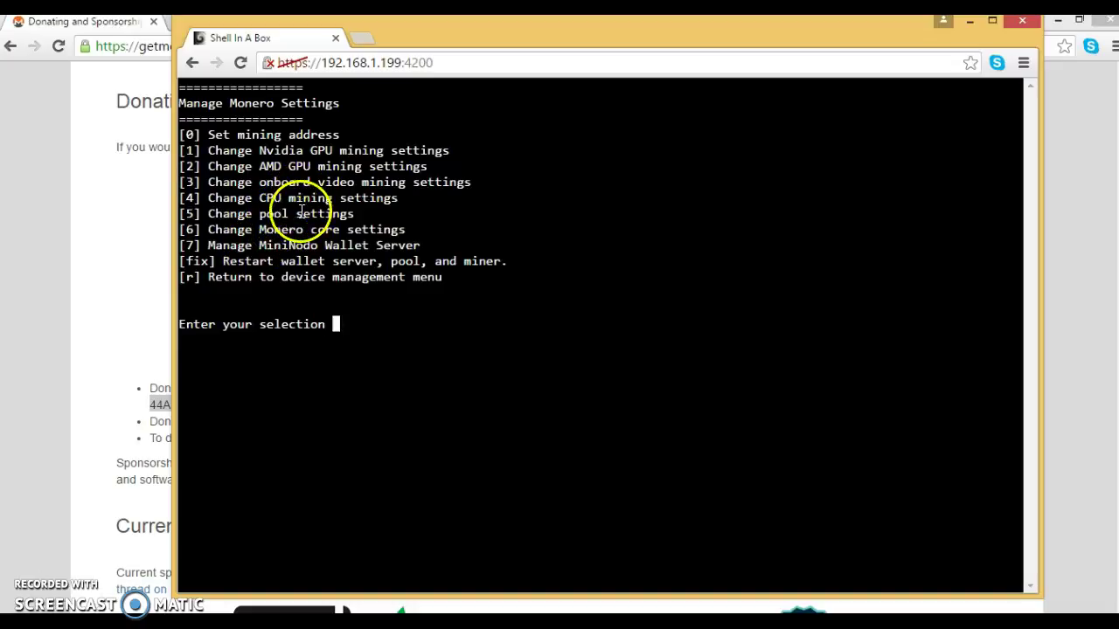
Step: Check the pool server settings, then go back to the Monero settings menu
type("5")
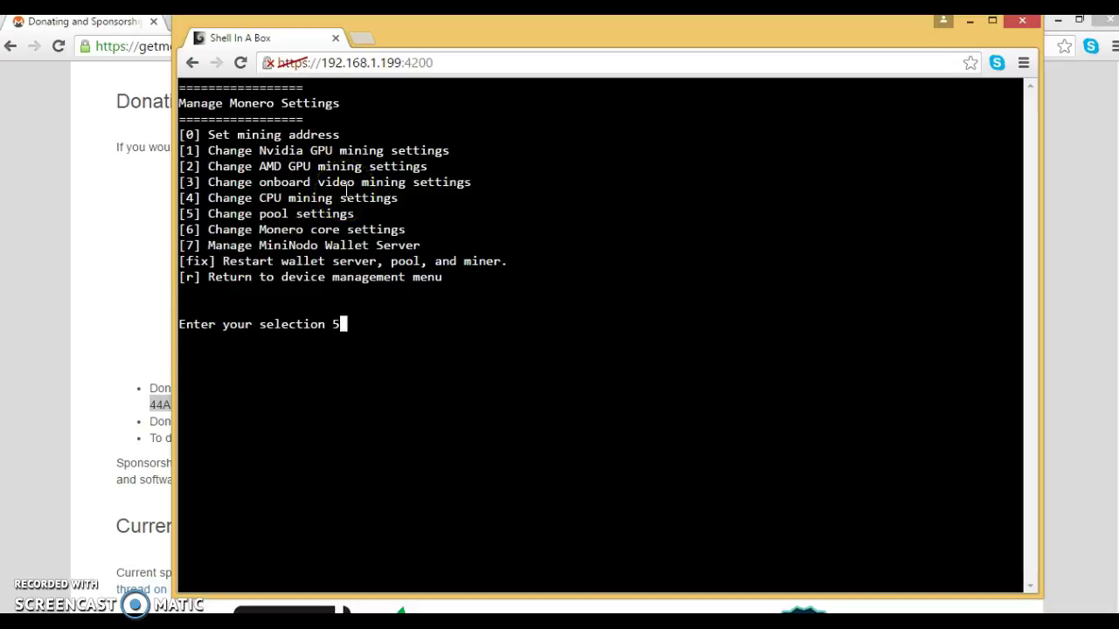
key("Return")
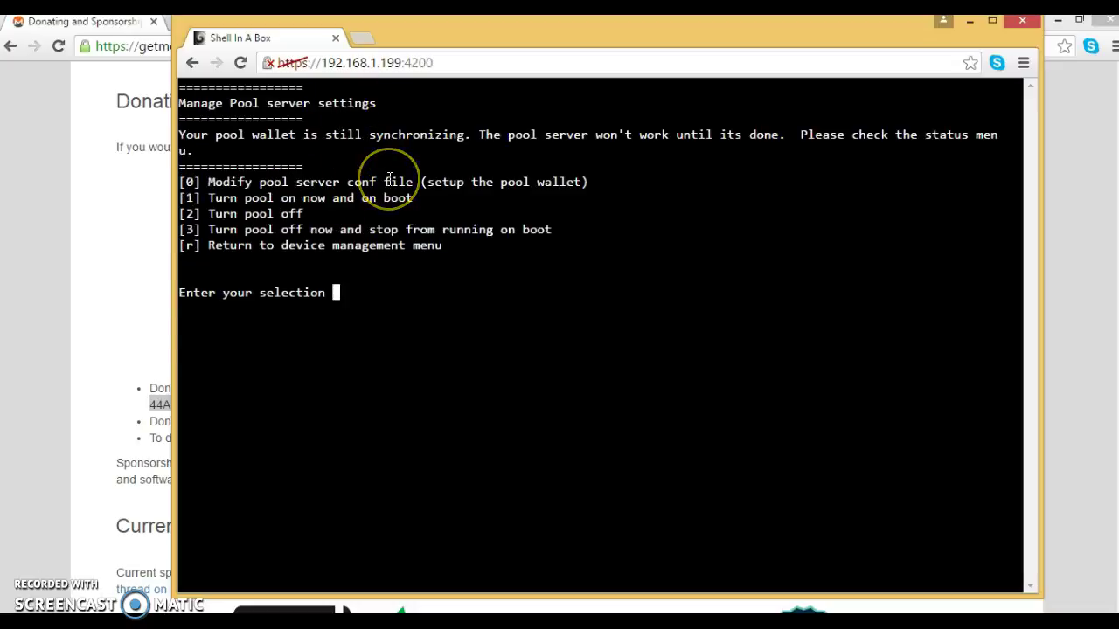
type("r")
key("Return")
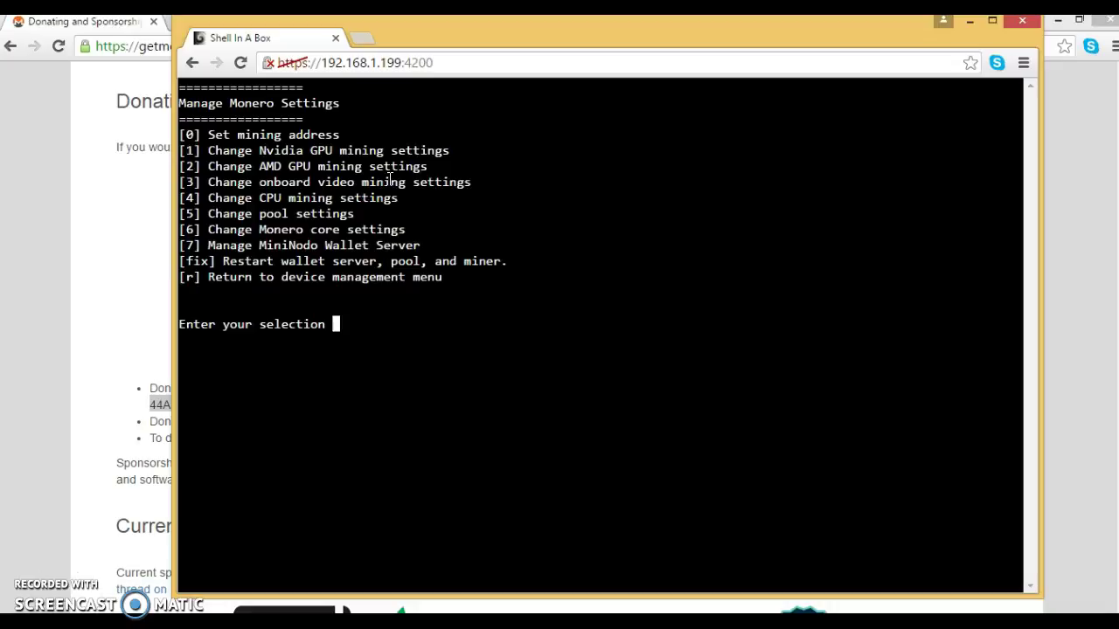
left_click(382, 151)
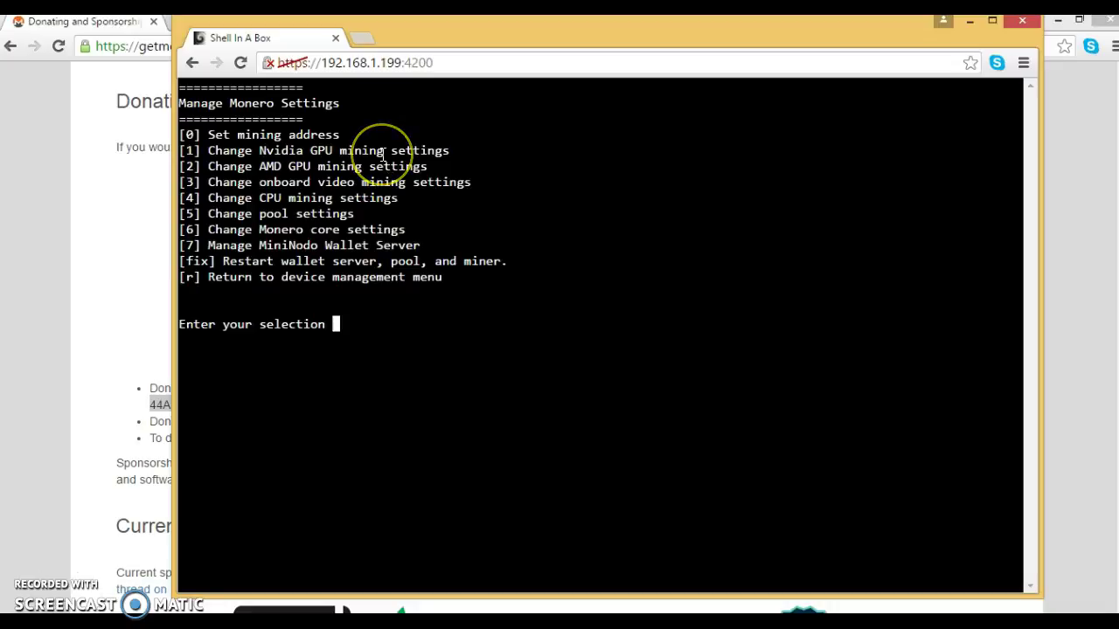
Step: Open the pool wallet server log from the logs menu and follow it live
type("r")
key("Return")
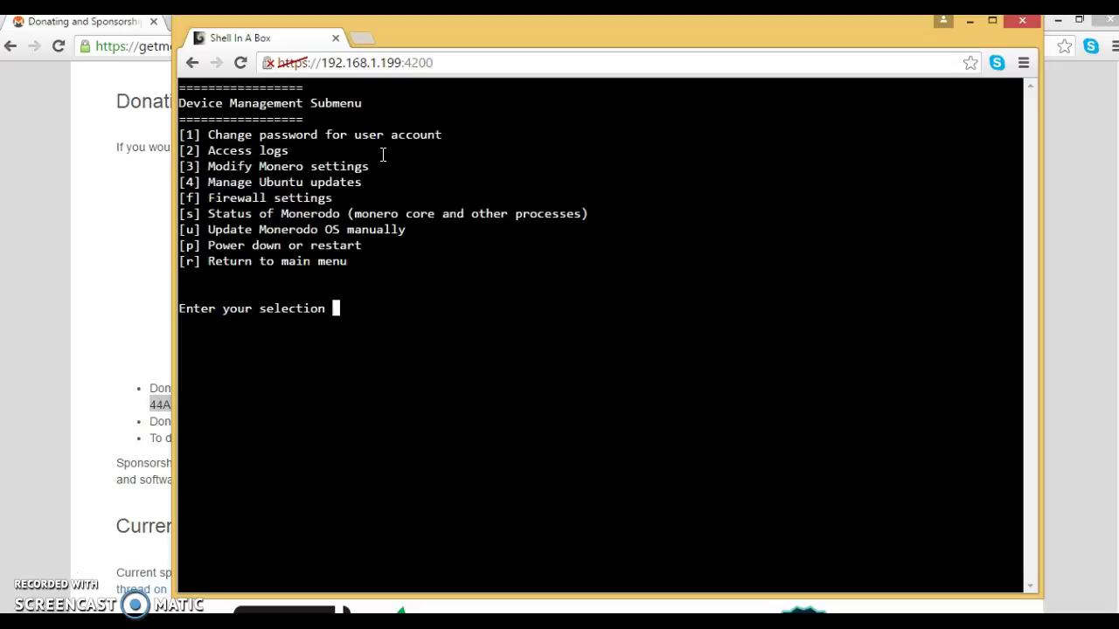
type("2")
key("Return")
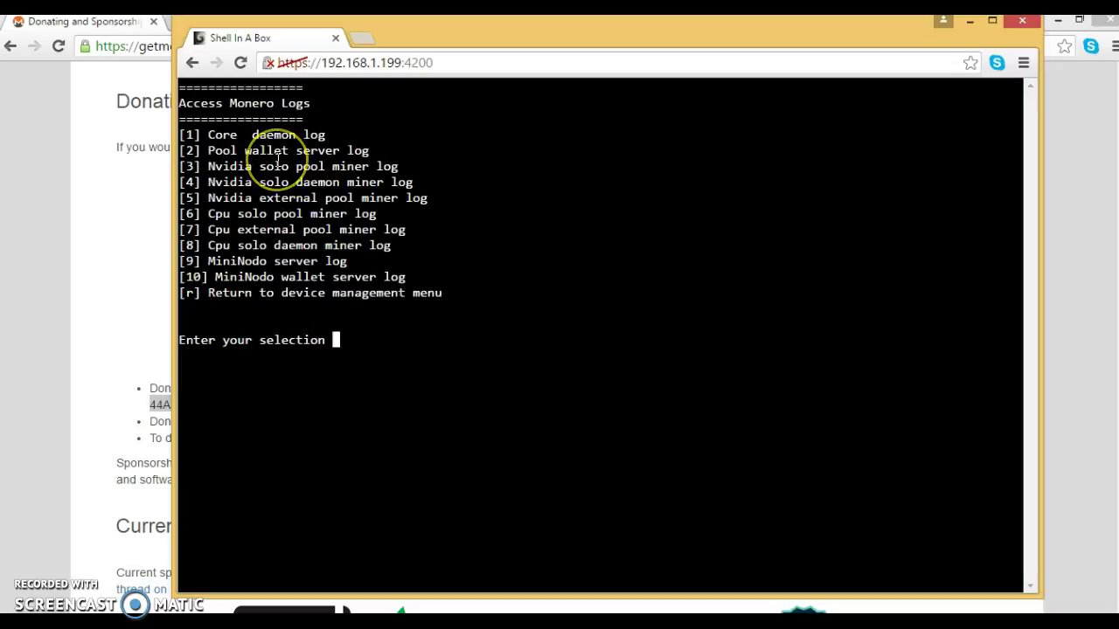
type("2")
key("Return")
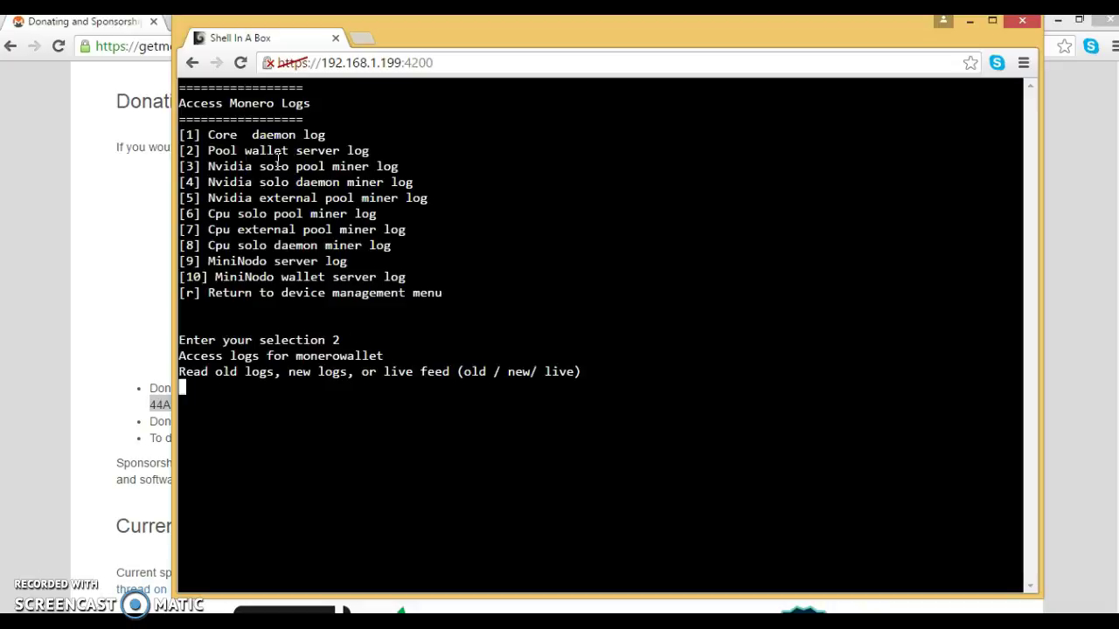
type("live")
key("Return")
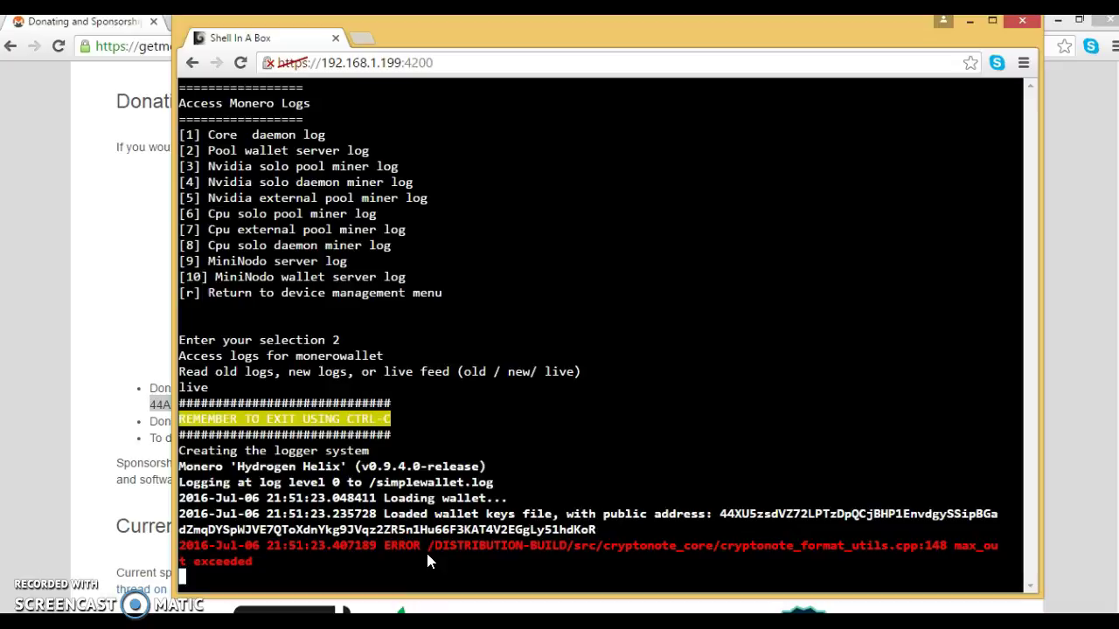
Step: Stop the live log and go back to the Device Management menu
left_click(363, 423)
key("ctrl+c")
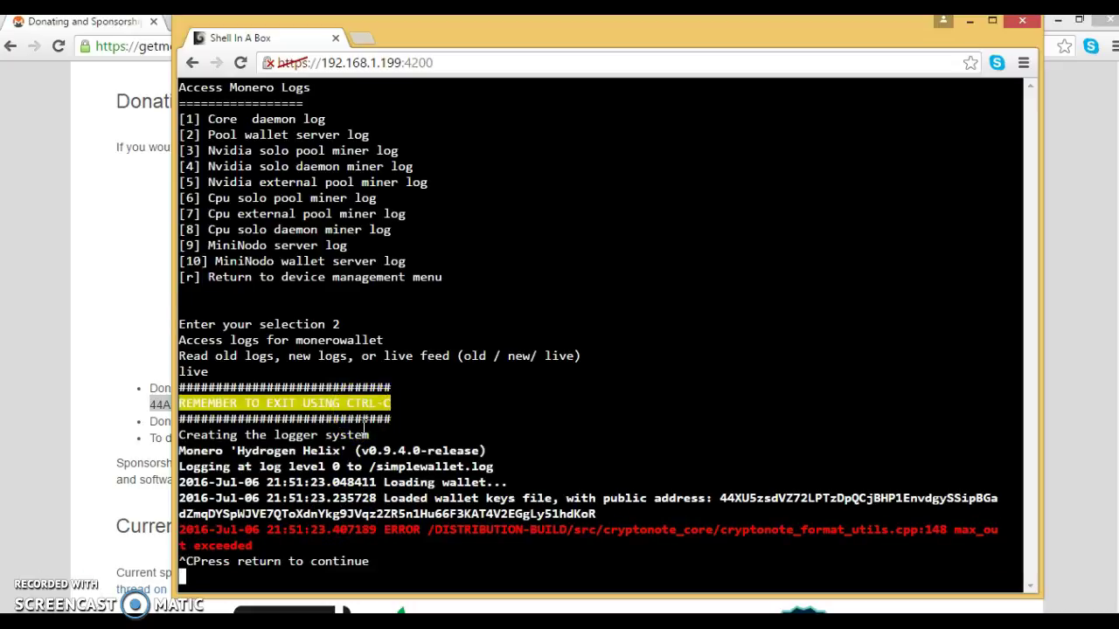
key("Return")
type("r your selection r")
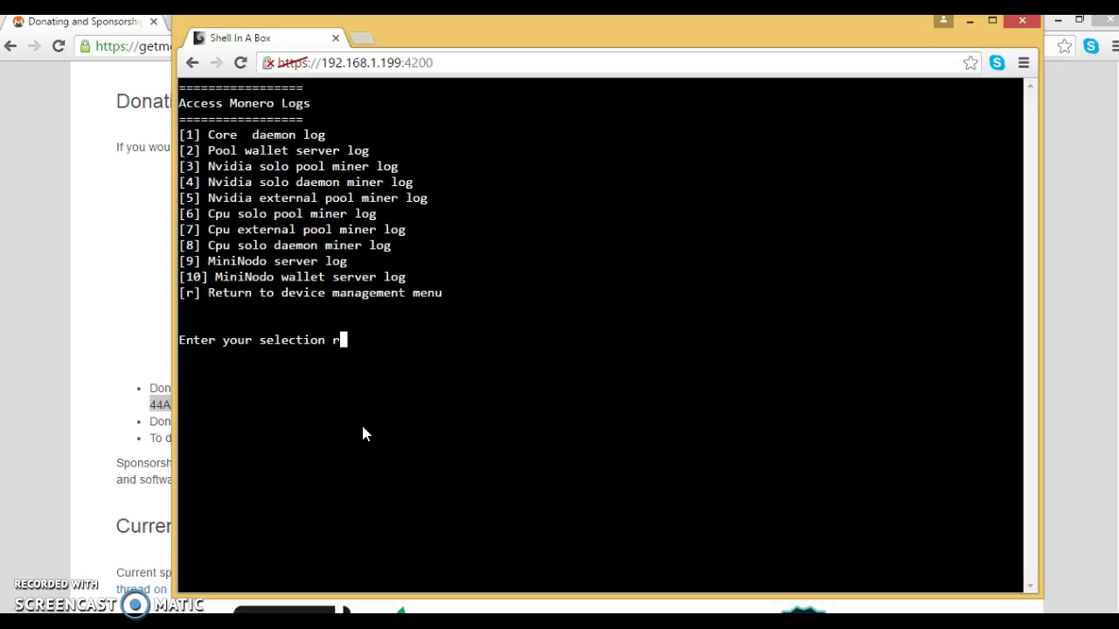
key("Return")
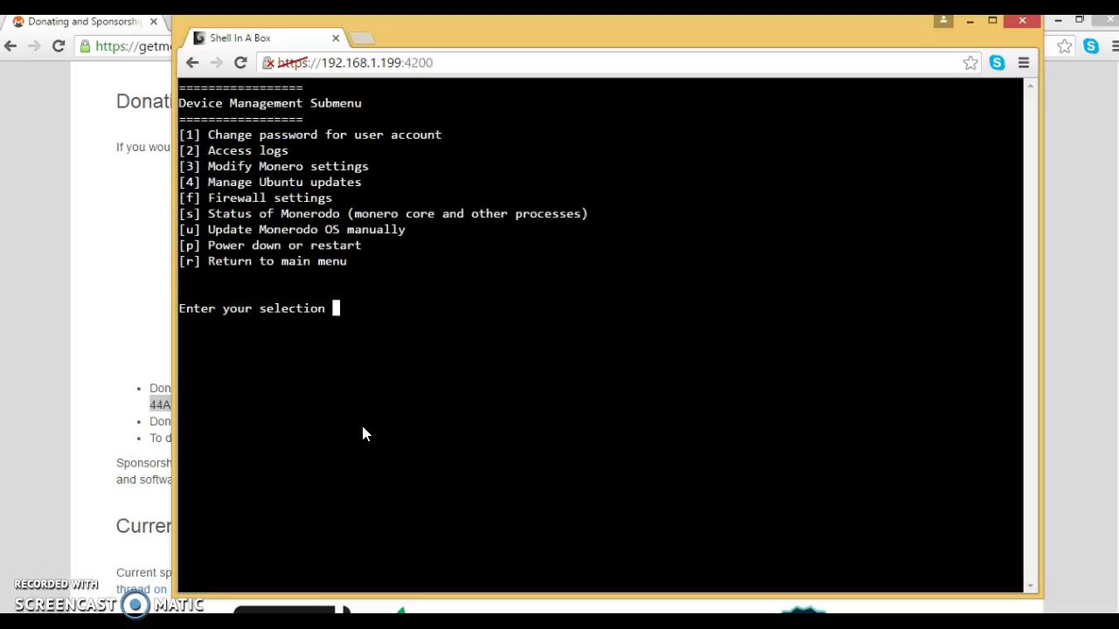
Step: Check the pool server settings, then reopen the Monero settings menu (option 3)
type("3")
key("Return")
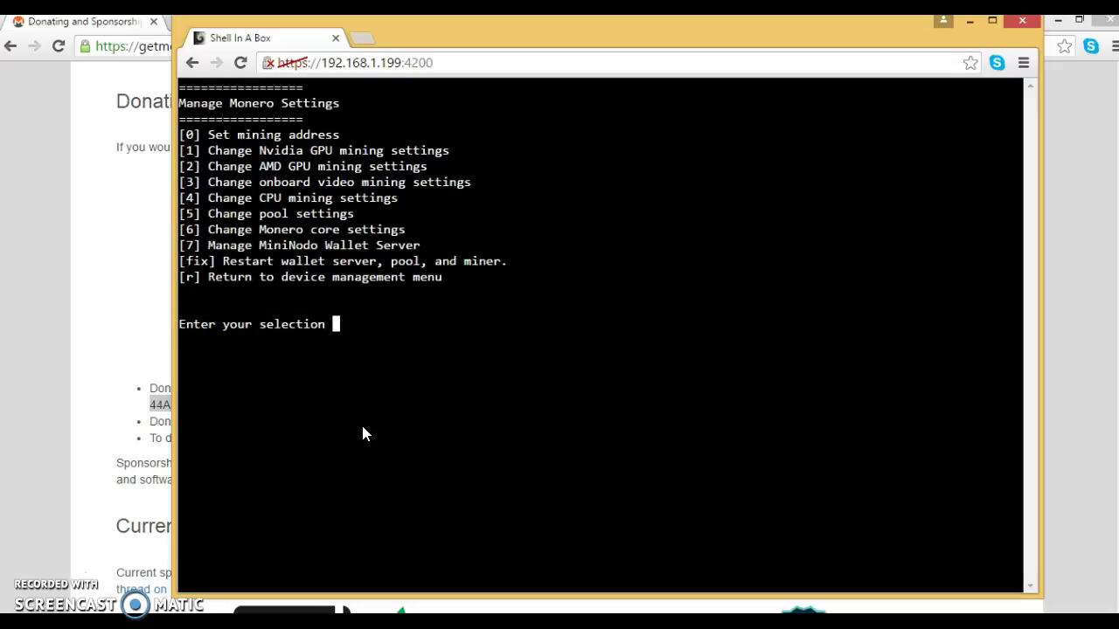
type("5")
key("Return")
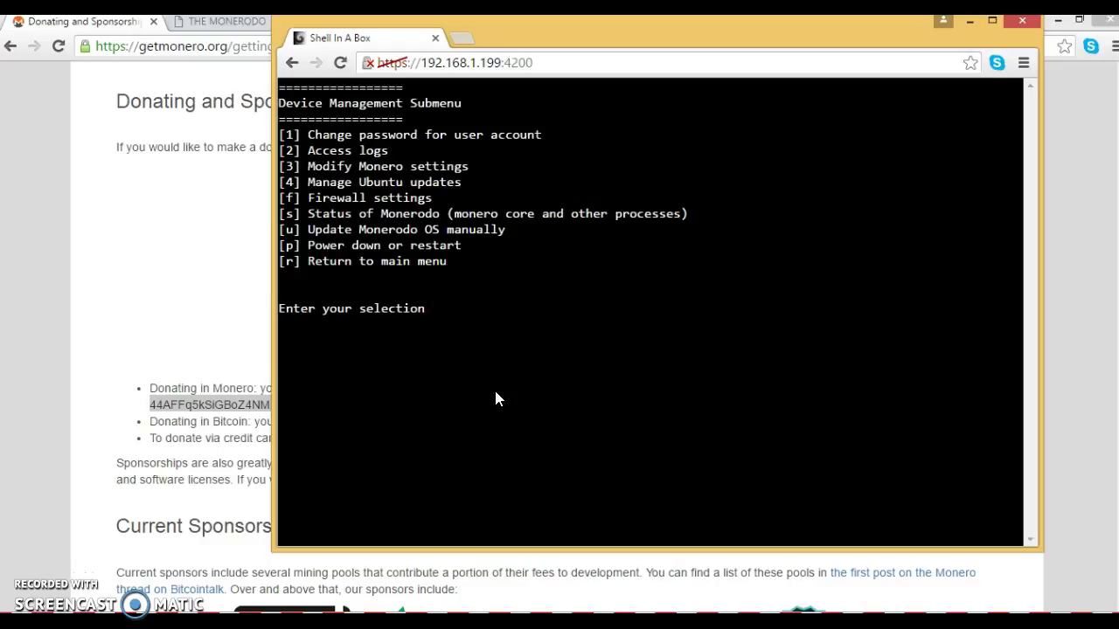
type("3")
key("Return")
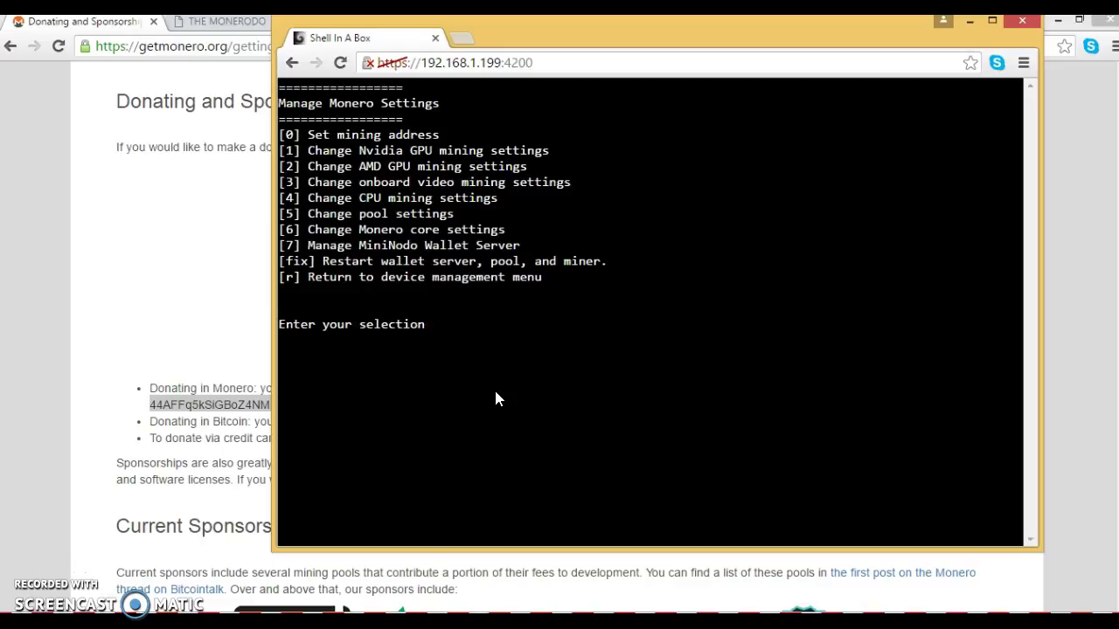
Step: Set the Monero core upload and download rates to 4 kb/s each, continuing past the restart
type("6")
key("Return")
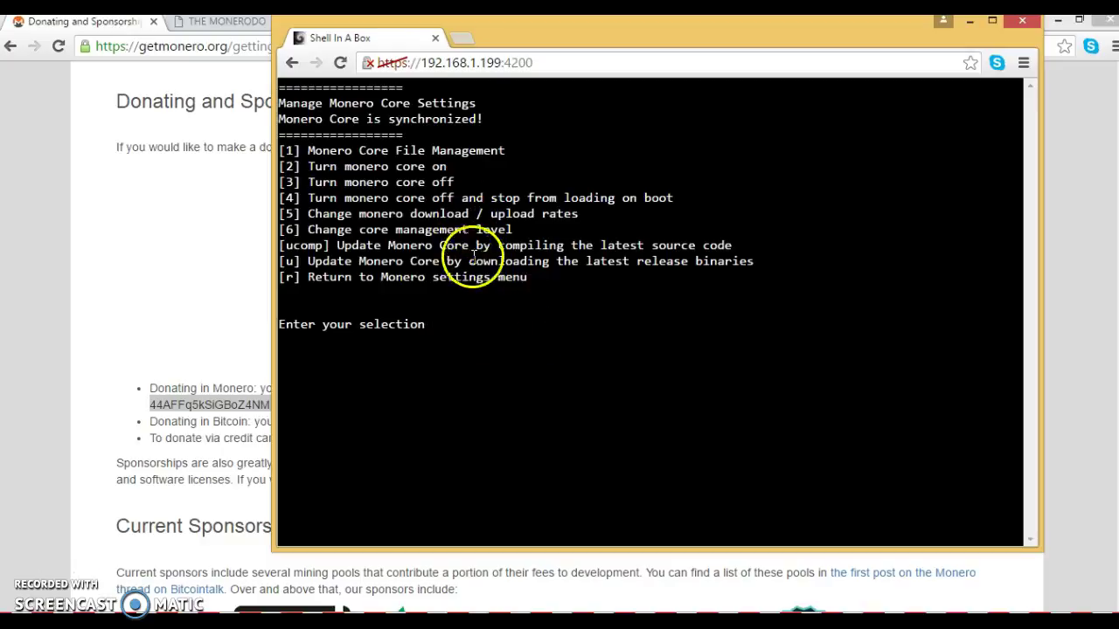
type("5")
key("Return")
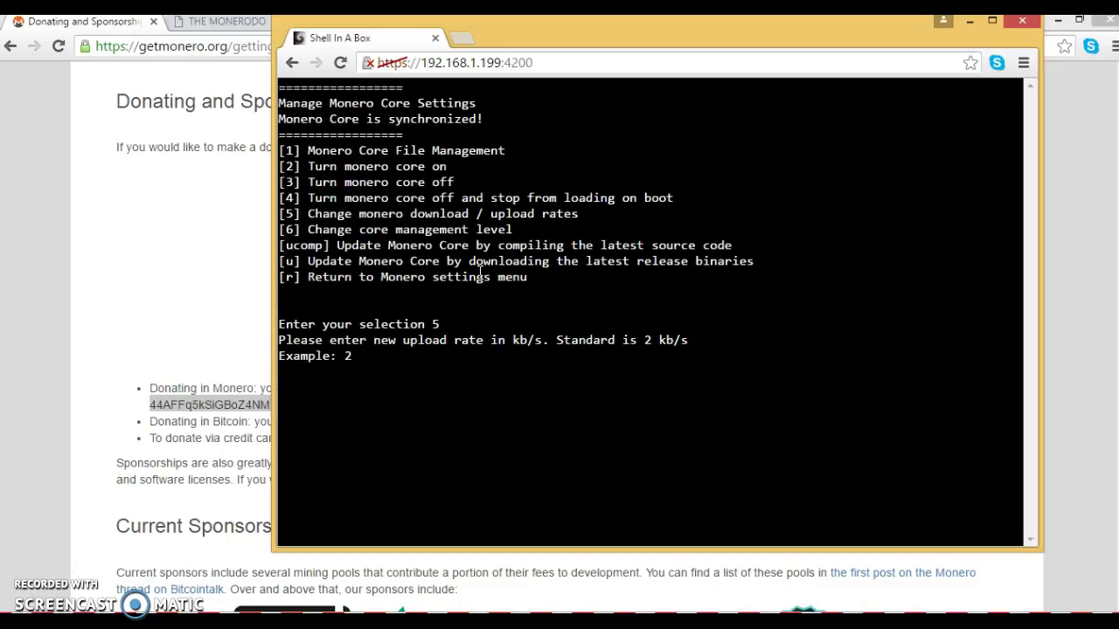
key("Return")
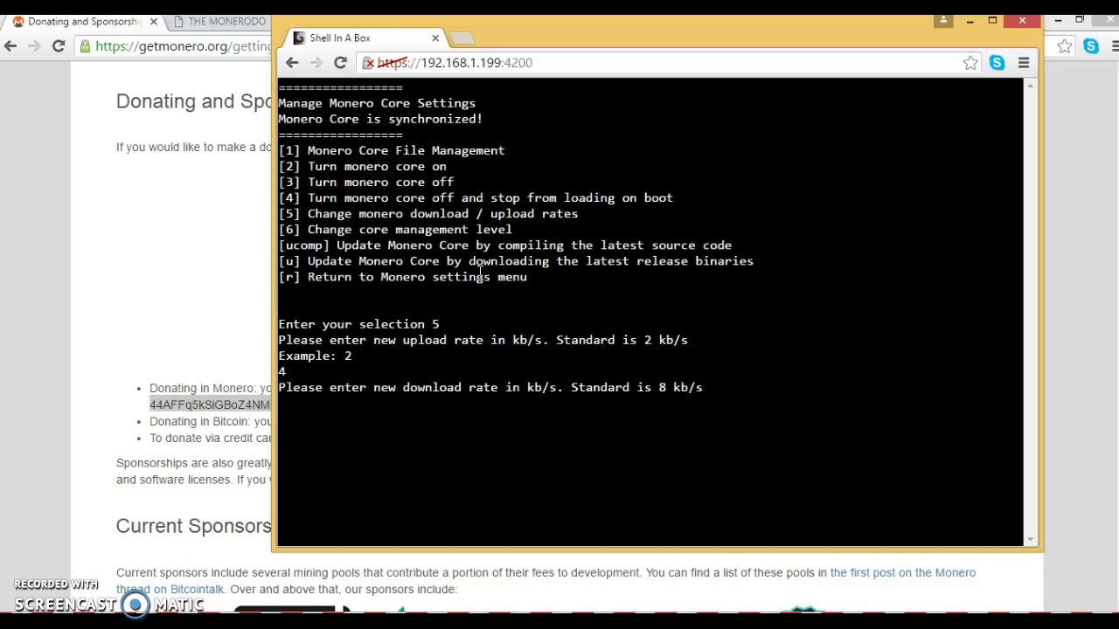
type("4")
key("Return")
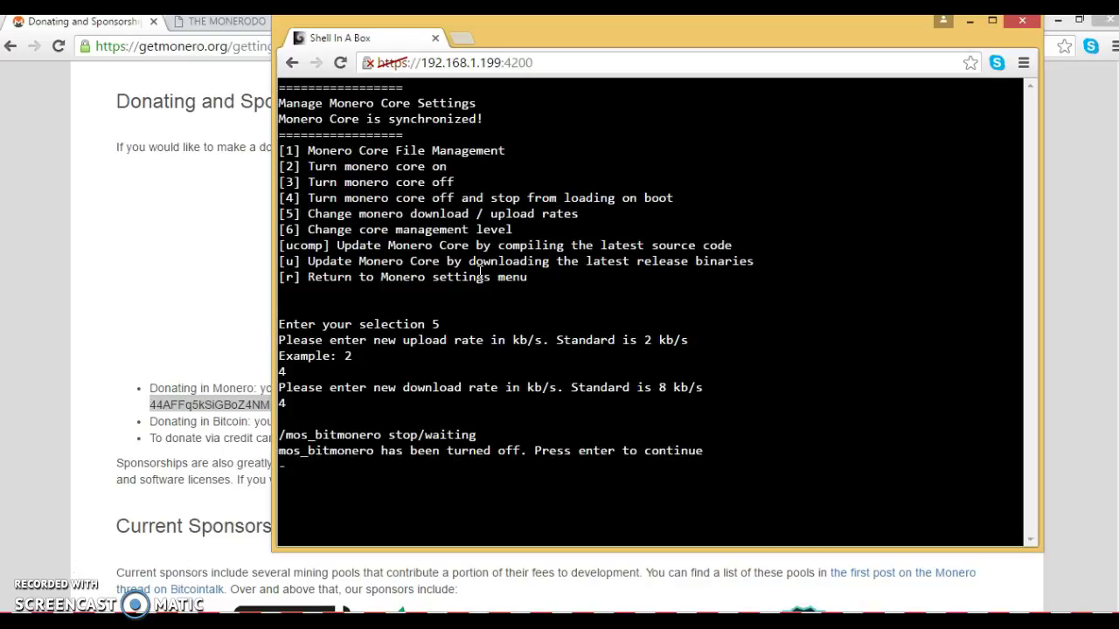
key("Return")
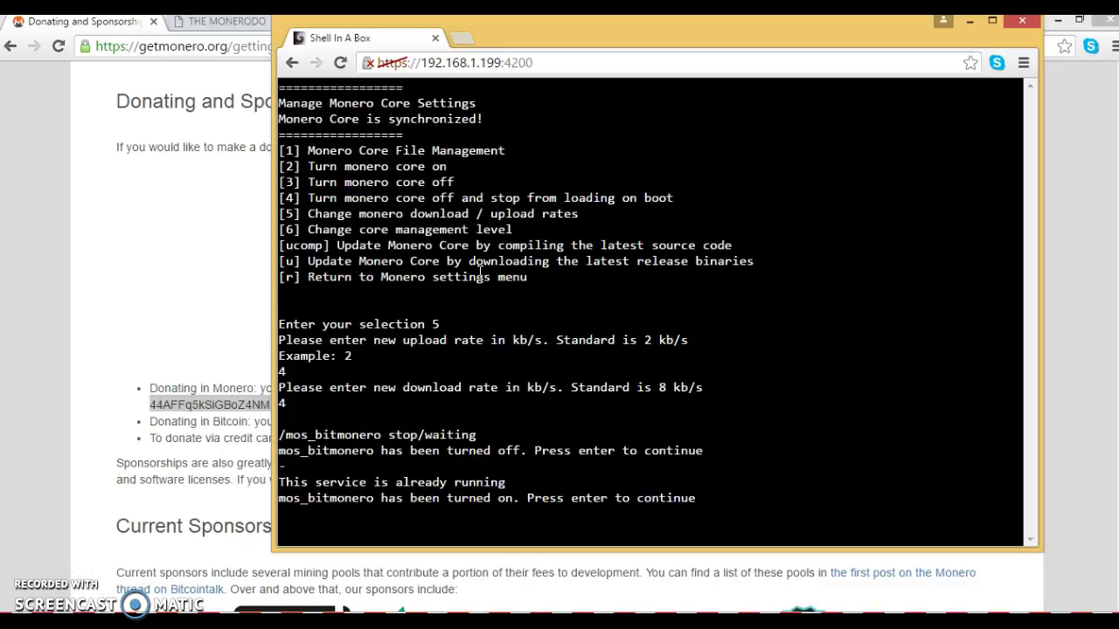
key("Return")
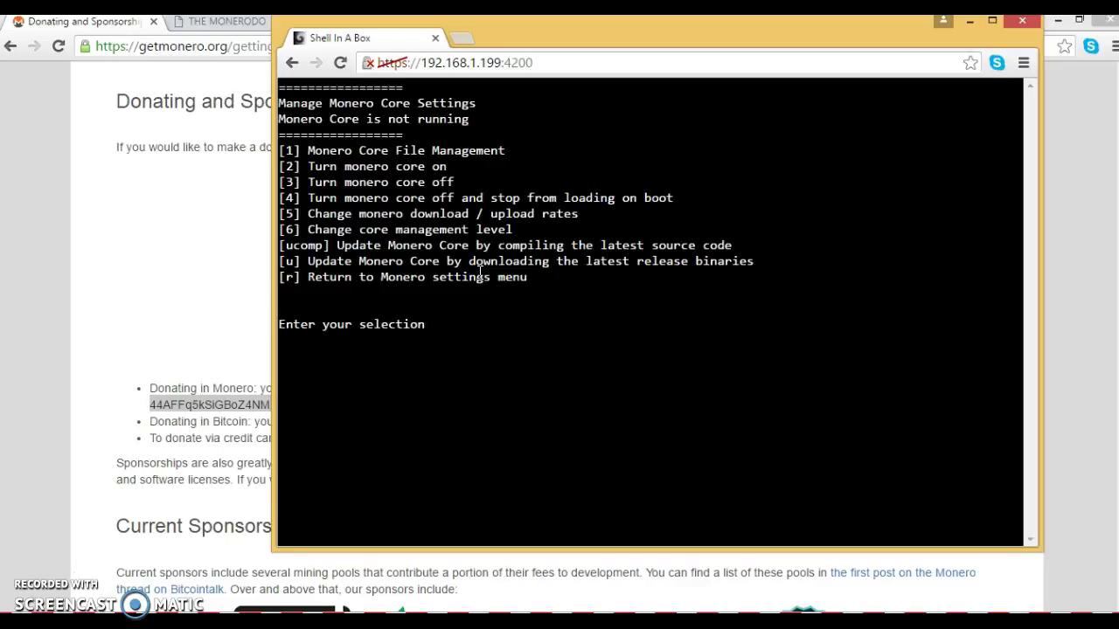
Step: Turn the Monero core back on with option 2
type("2")
key("Return")
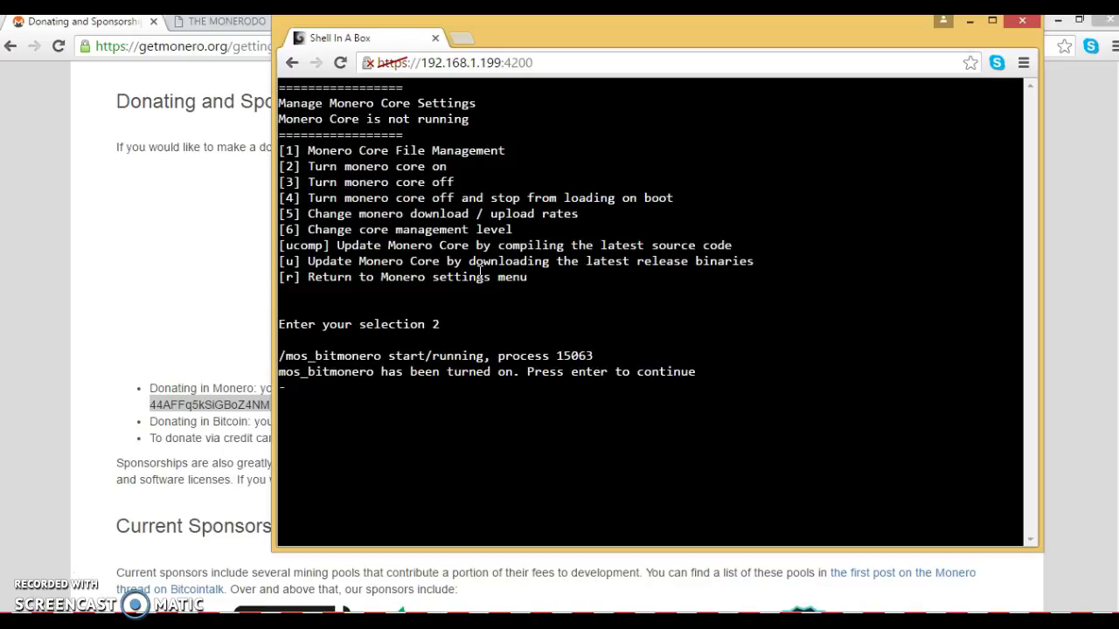
key("Return")
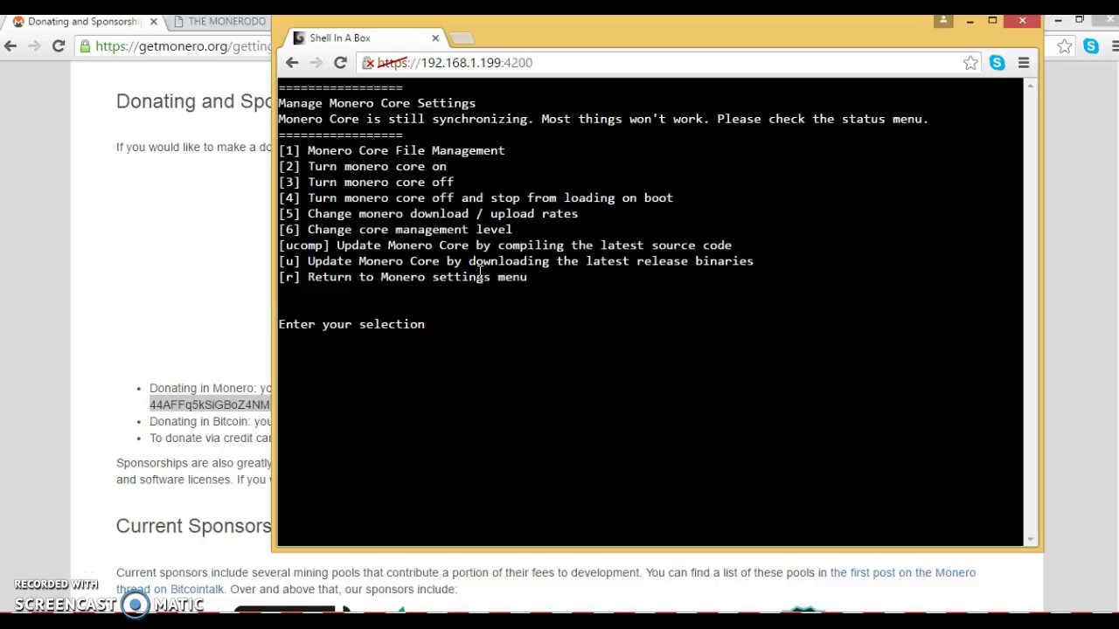
Step: Check the pool server settings (option 5) to confirm the pool wallet is synchronized
type("r")
key("Return")
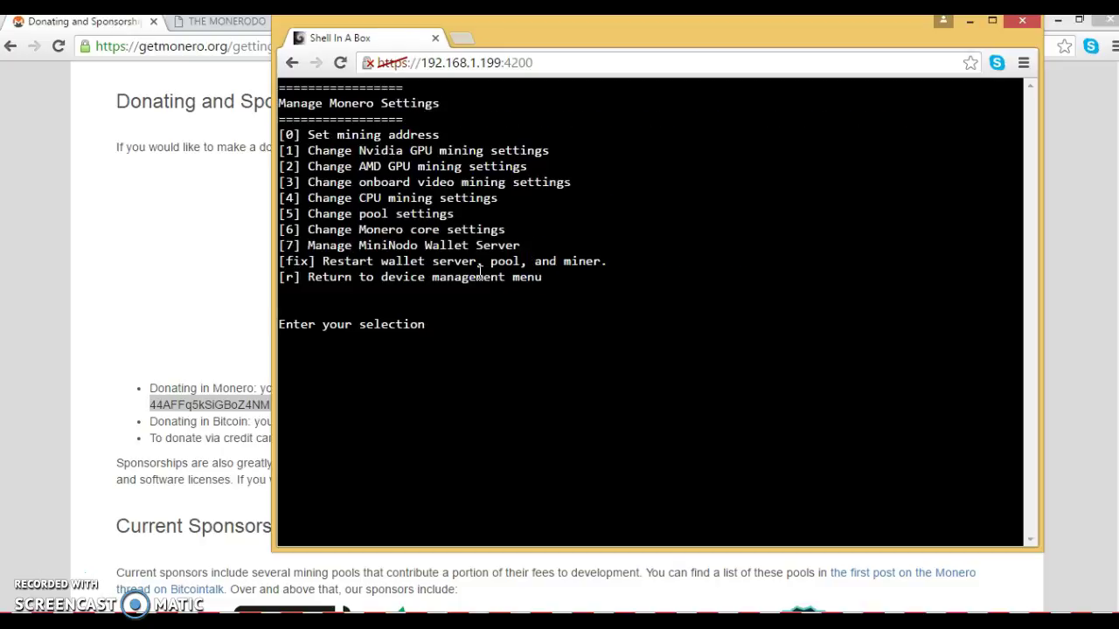
type("5")
key("Return")
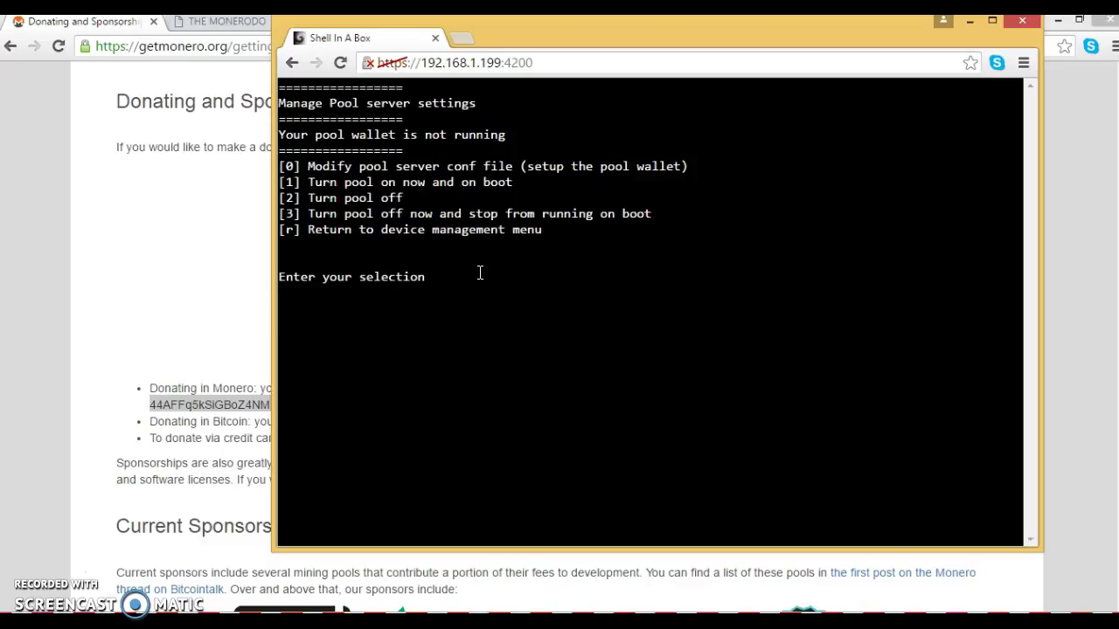
left_click(184, 416)
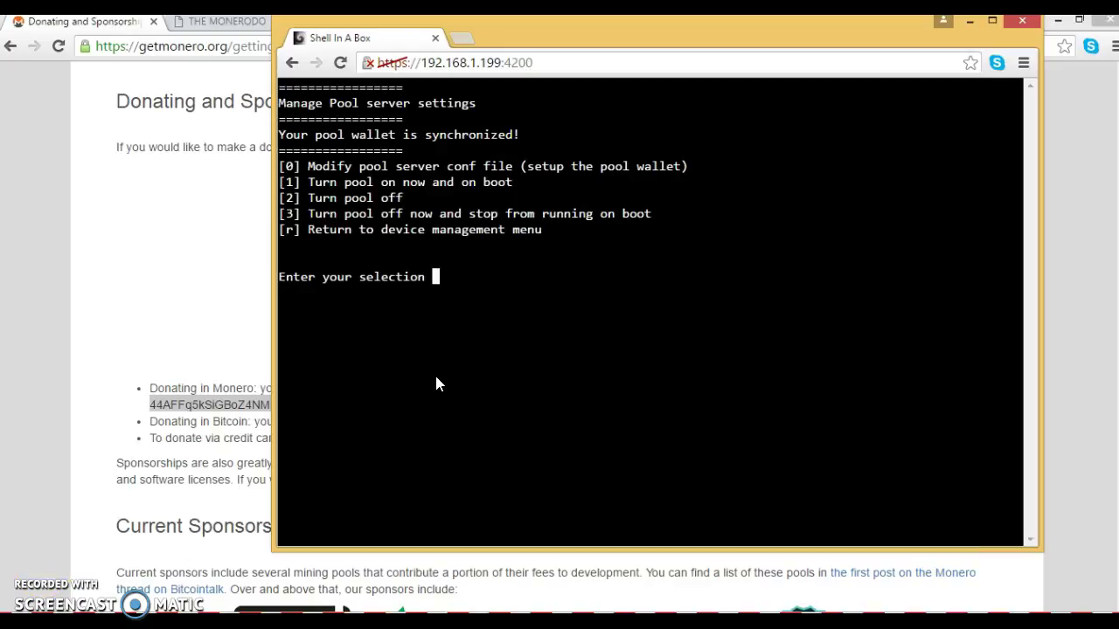
type("r")
key("Return")
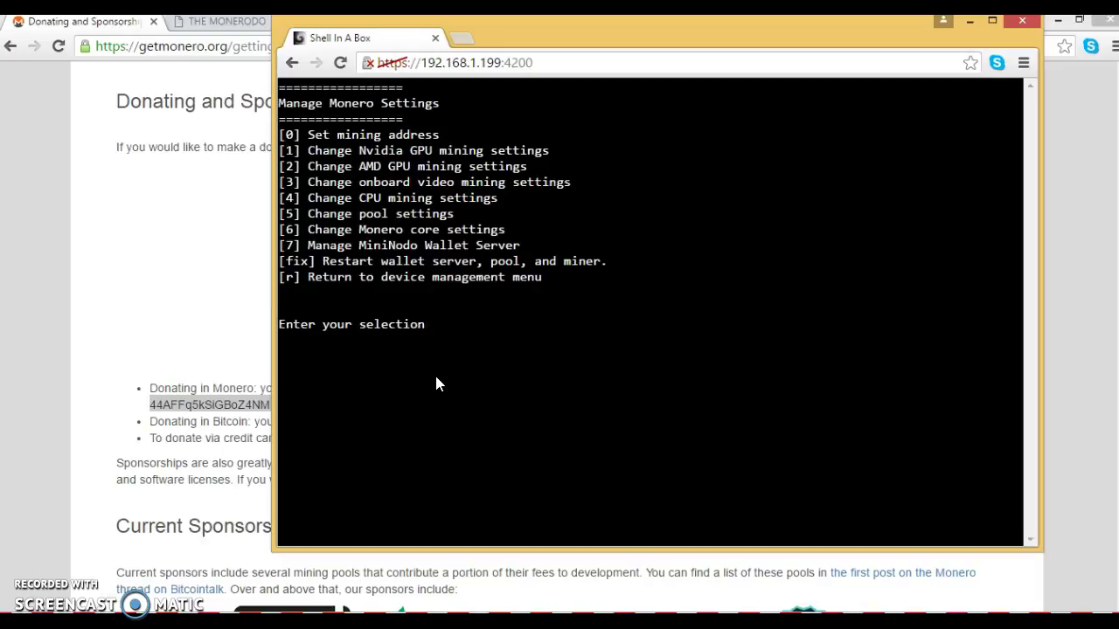
Step: Check the daemon status to confirm it is 100% synced
type("r")
key("Return")
type("selection")
key("Return")
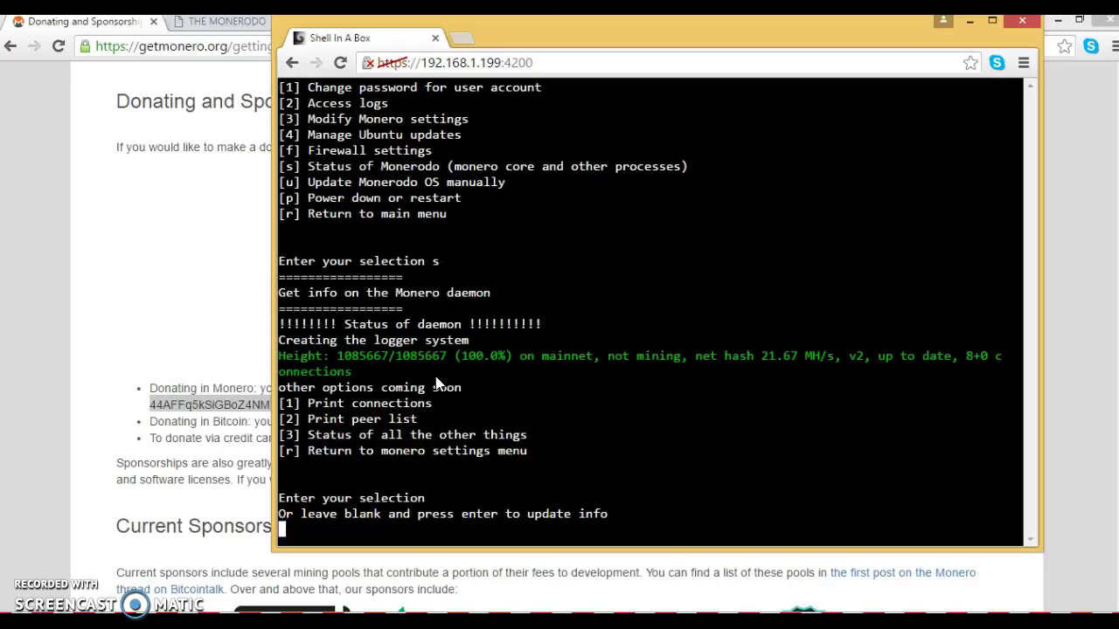
type("r")
key("Return")
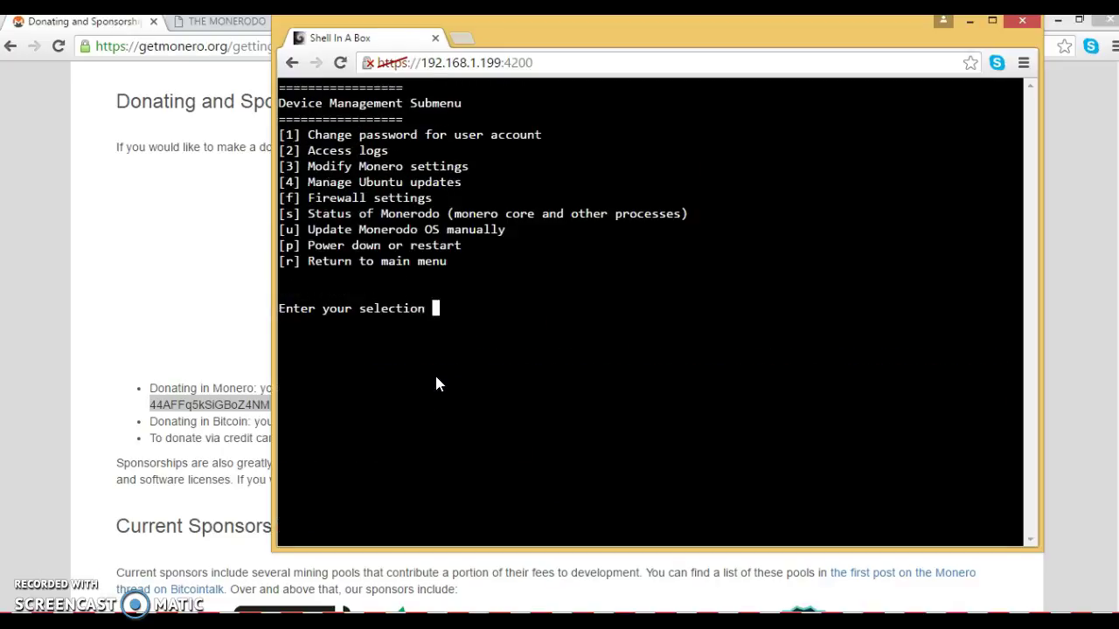
Step: Confirm the pool wallet (option 5) and MiniNodo wallet server (option 7) are synchronized
type("3")
key("Return")
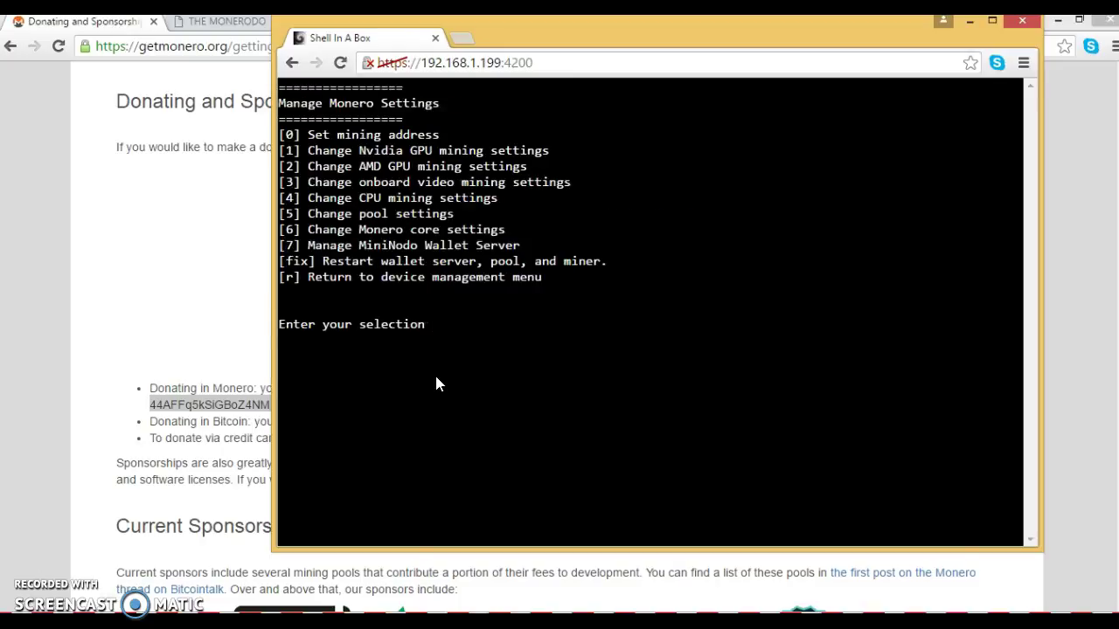
type("5")
key("Return")
type("r your selection r")
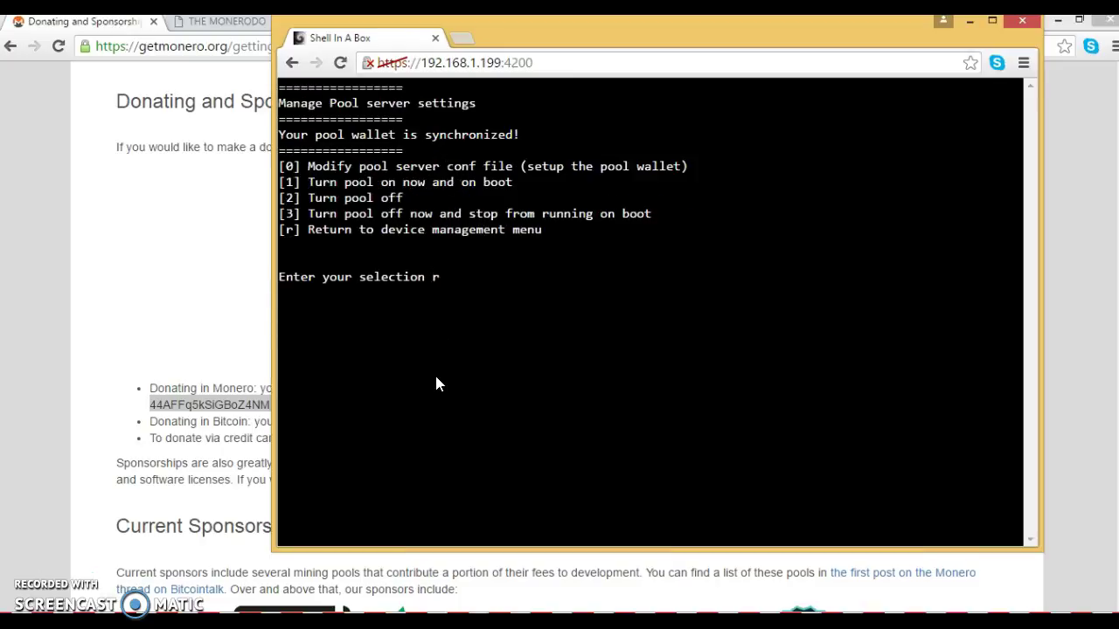
key("Return")
type("7")
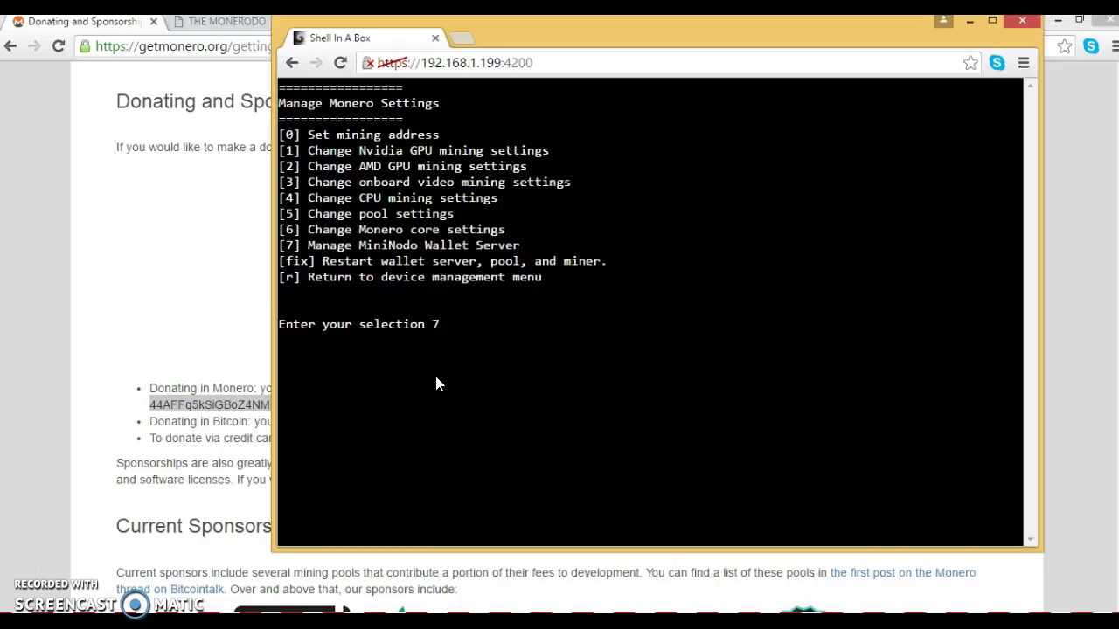
key("Return")
type("r your selection r")
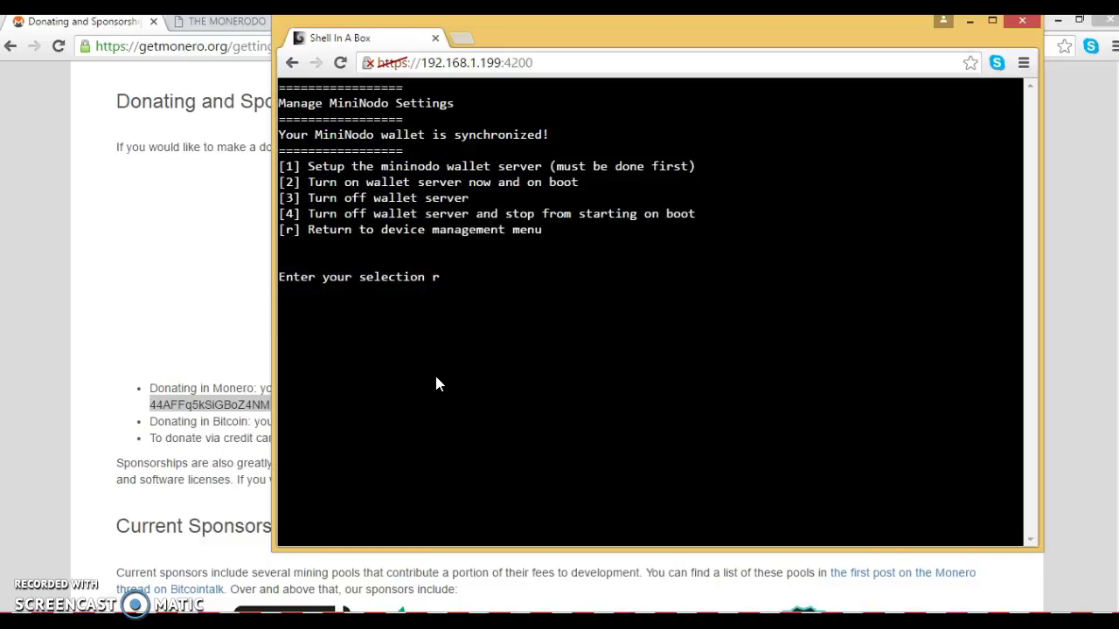
key("Return")
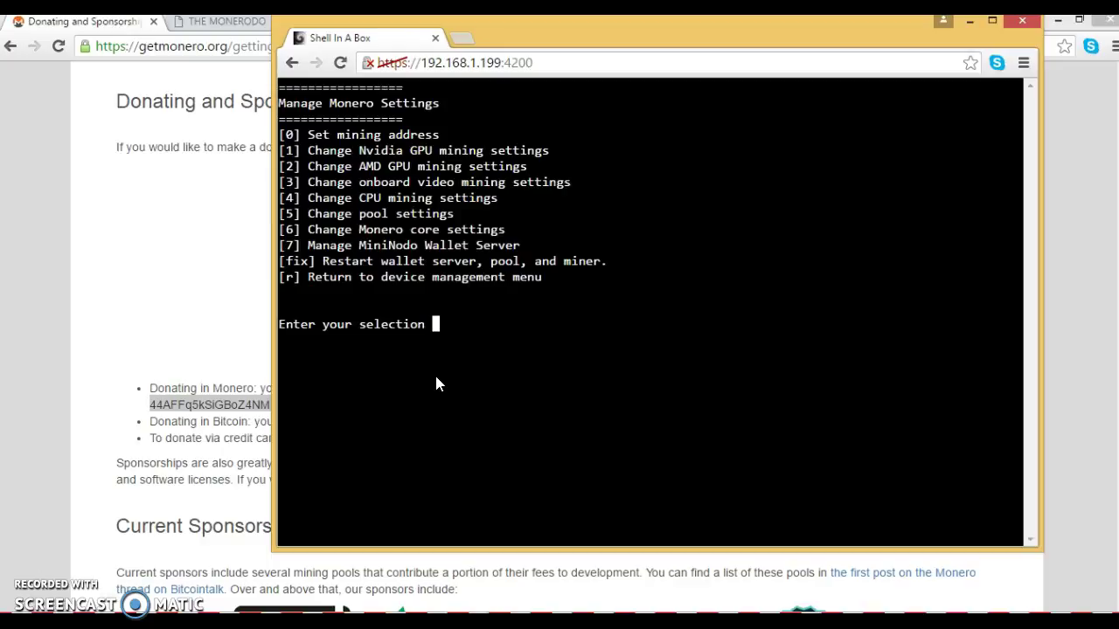
Step: Load the Monerodo home page in a new browser tab
key("ctrl+t")
type("home.")
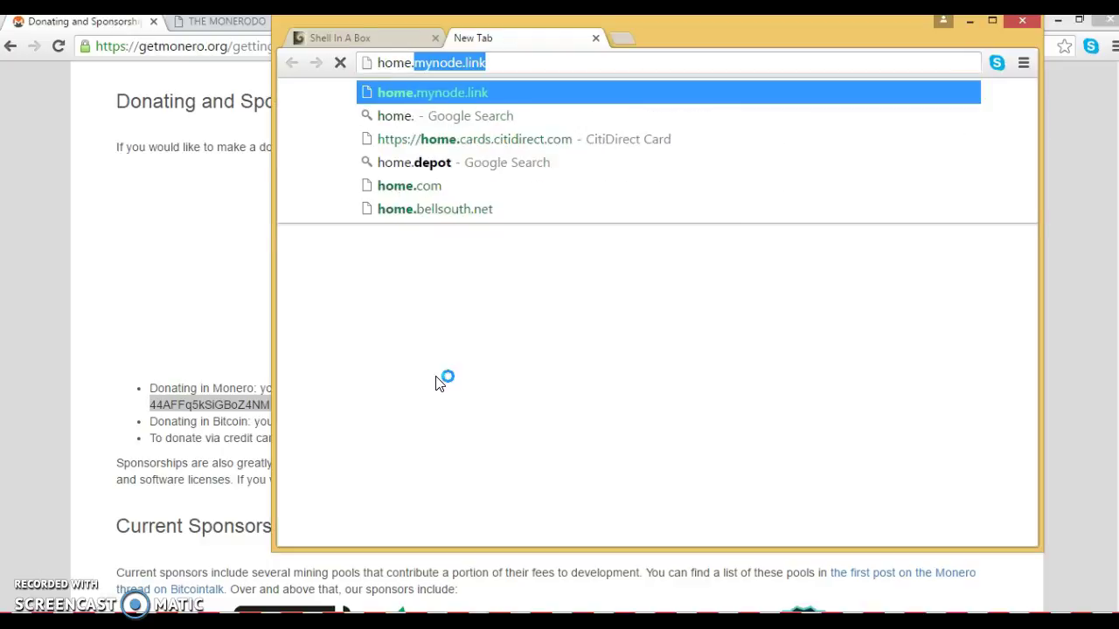
key("Return")
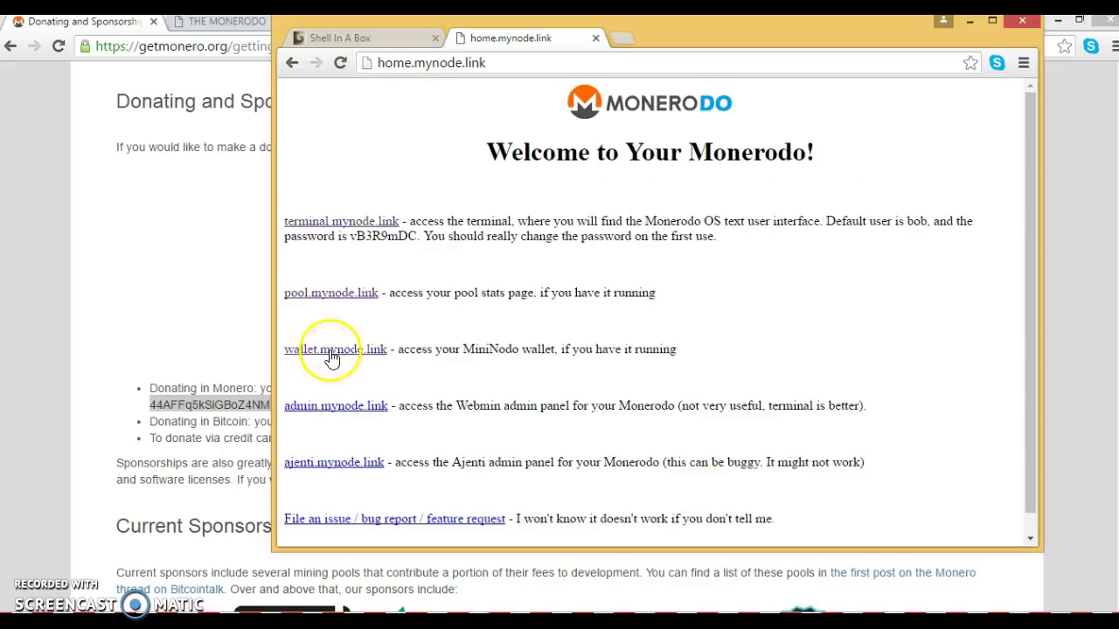
Step: Open pool.mynode.link in a new tab and widen the browser window
right_click(362, 294)
left_click(398, 302)
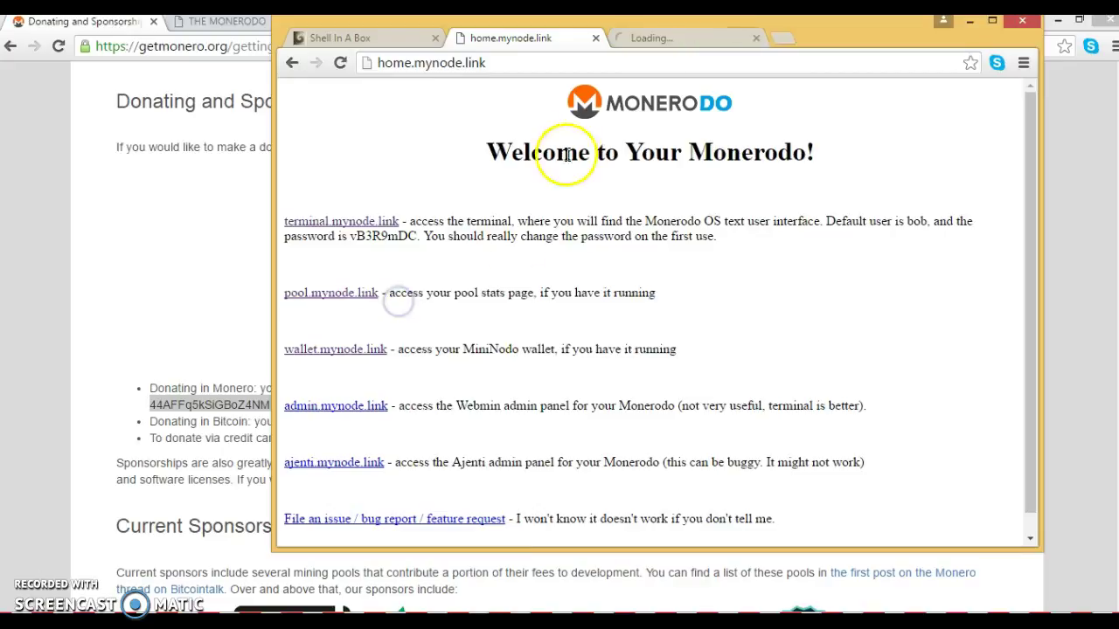
left_click(654, 39)
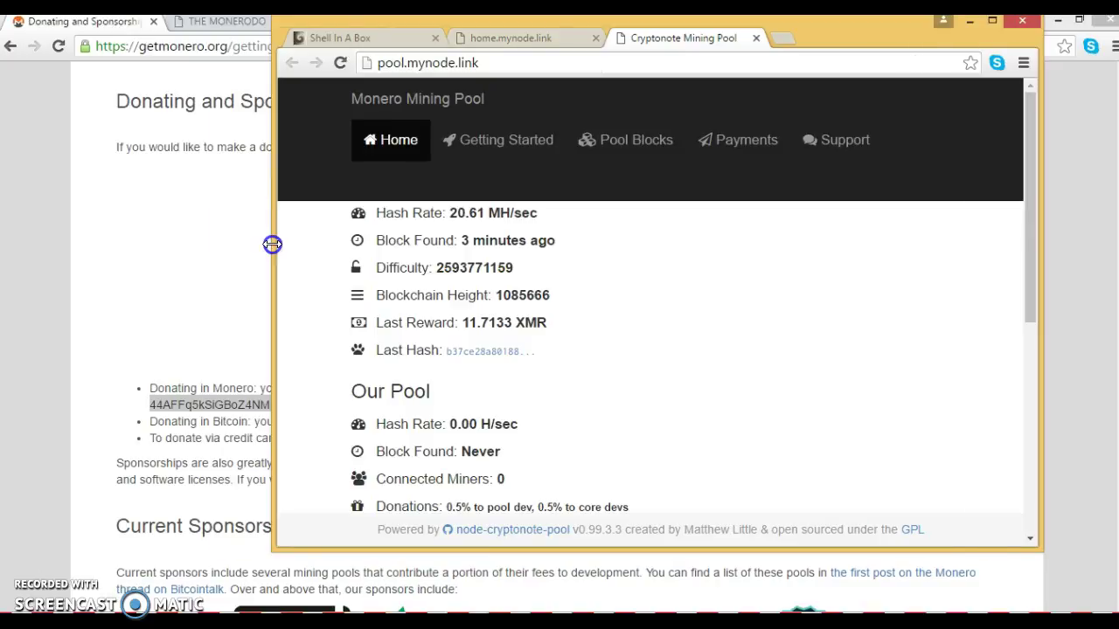
left_click_drag(272, 244, 94, 208)
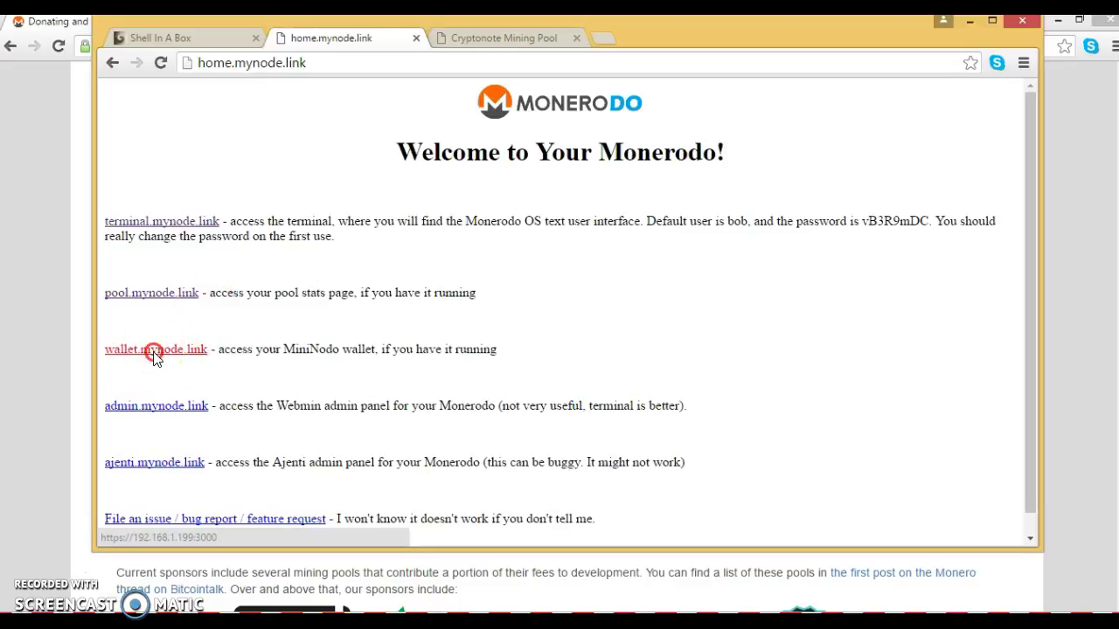
Step: Log in to the wallet.mynode.link page, view Send Coins, then return to pool stats
right_click(154, 354)
left_click(187, 361)
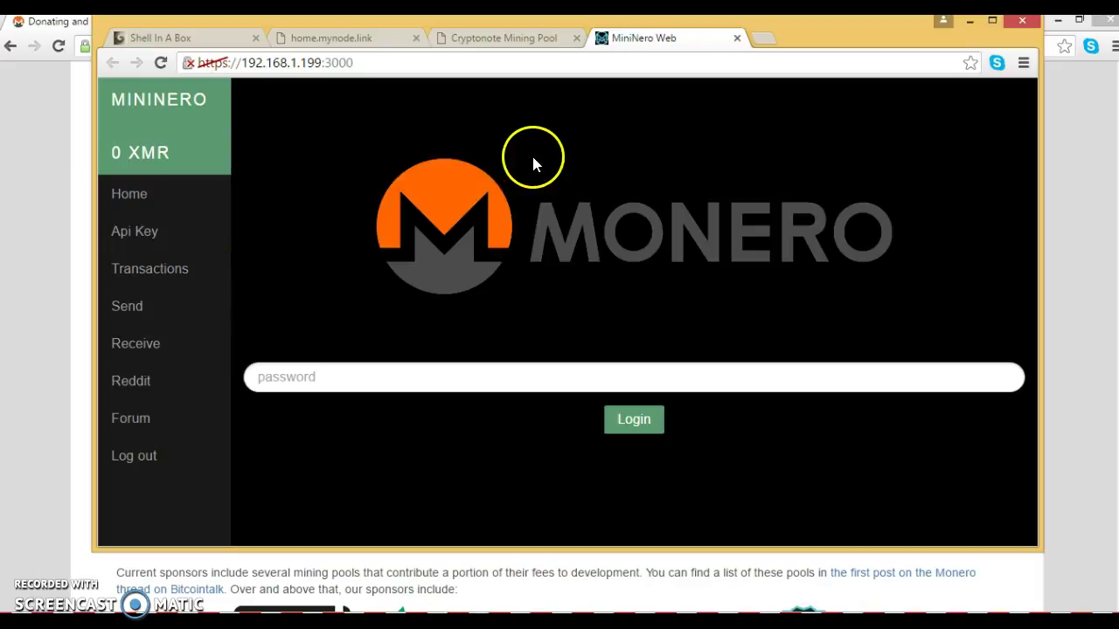
left_click(320, 381)
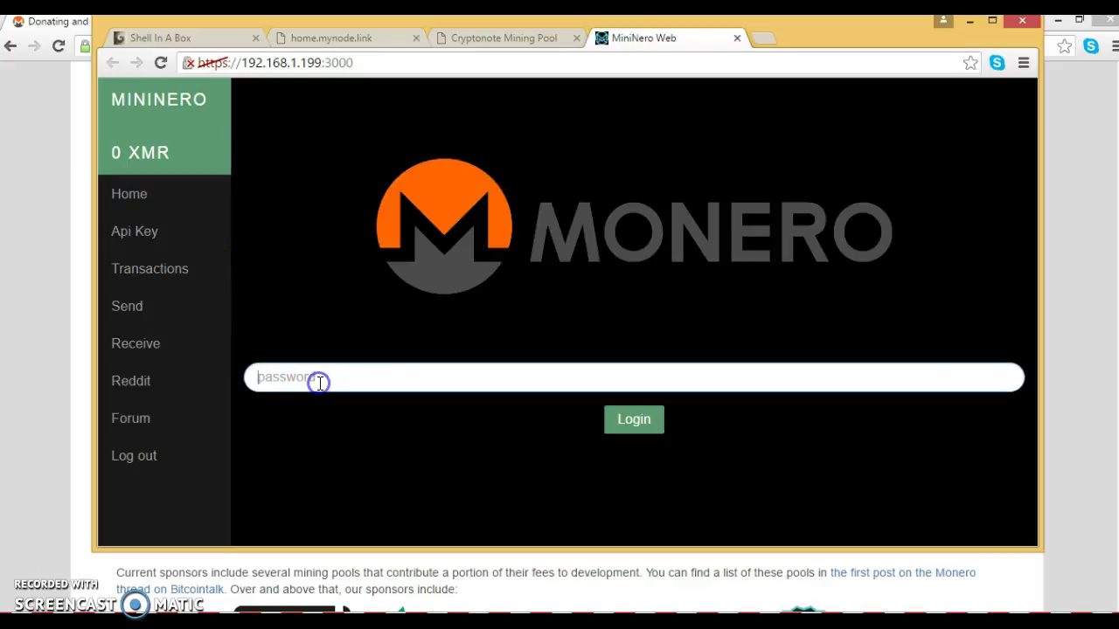
type("p")
left_click(624, 423)
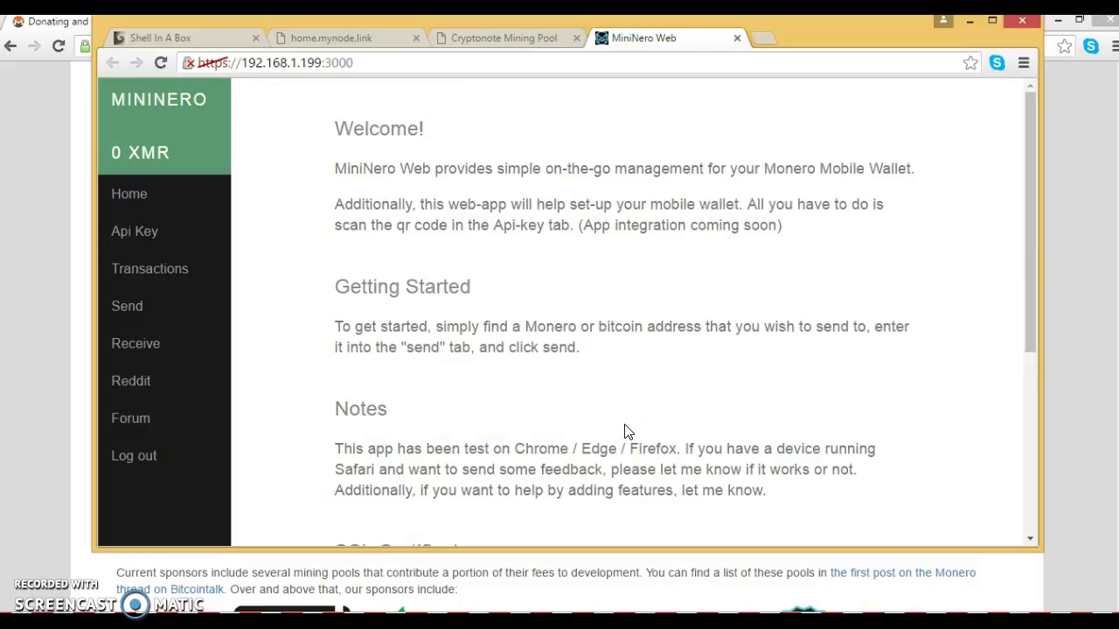
left_click(166, 314)
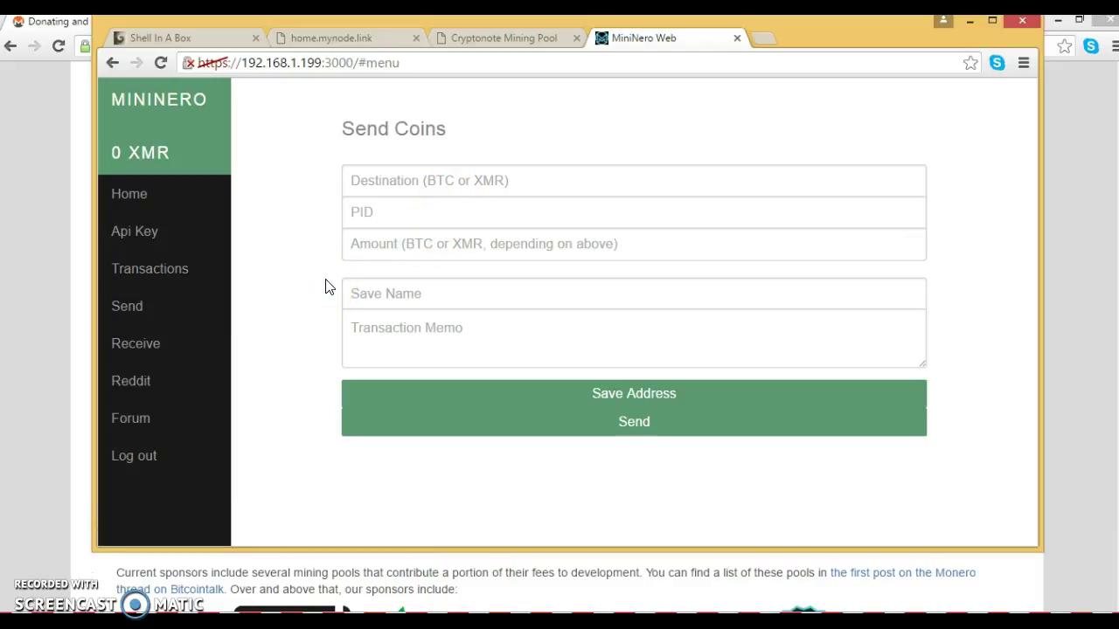
left_click(505, 39)
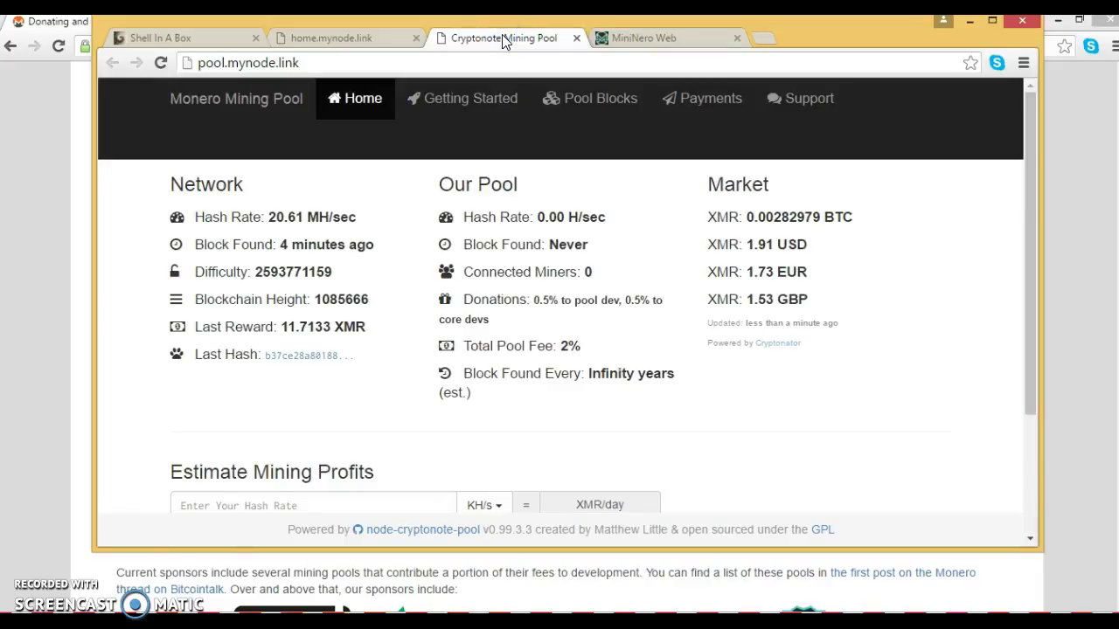
Step: Open admin.mynode.link from the home page in a new tab
left_click(358, 37)
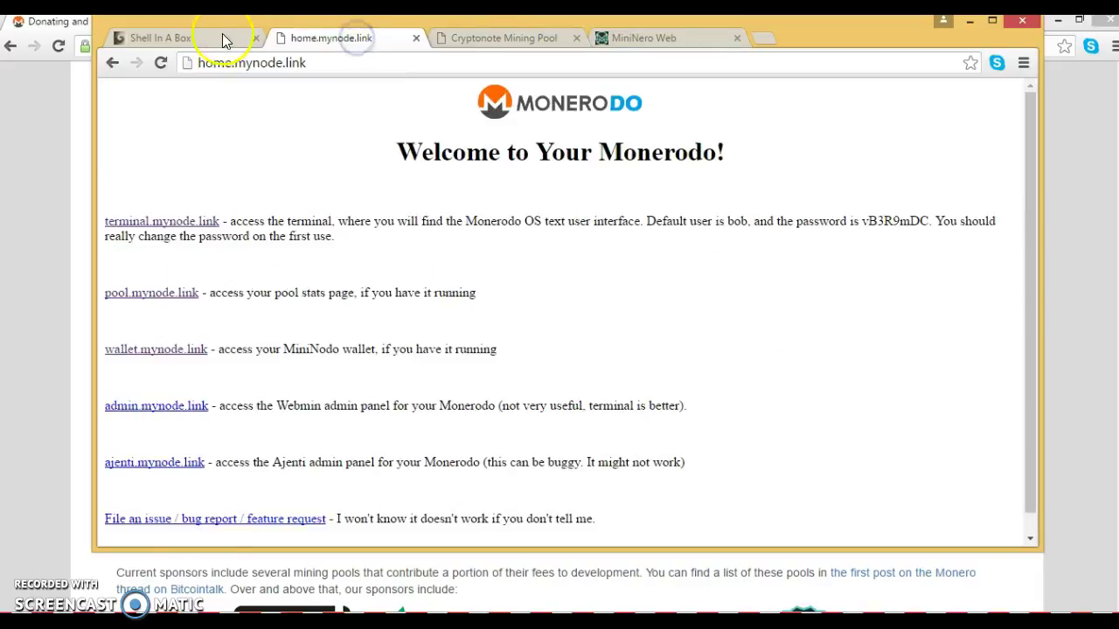
left_click(199, 49)
right_click(189, 407)
left_click(225, 421)
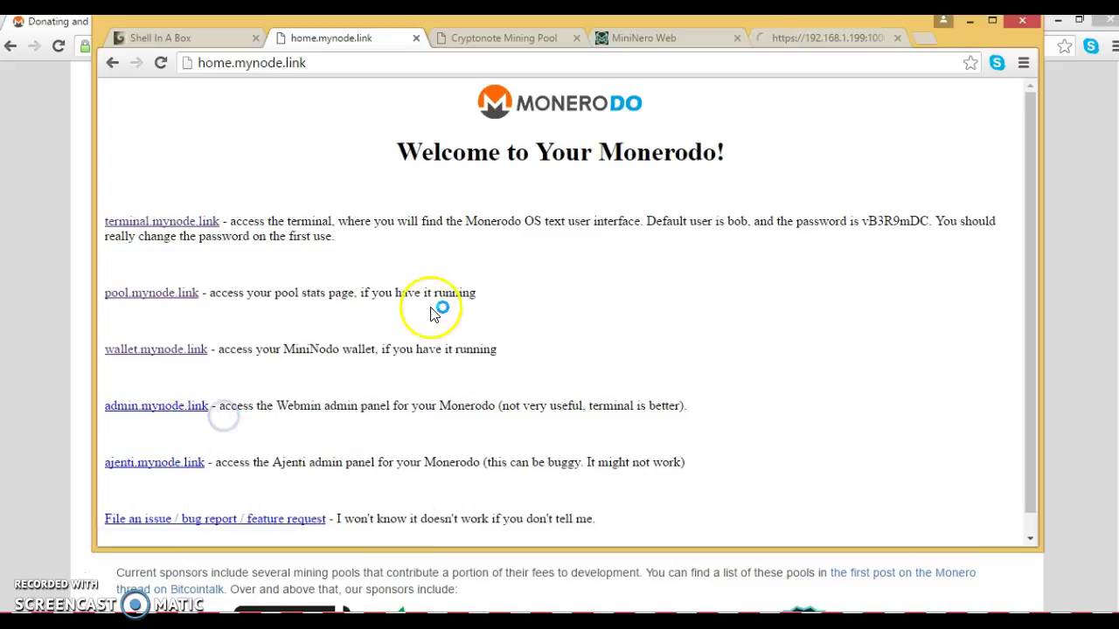
left_click(799, 38)
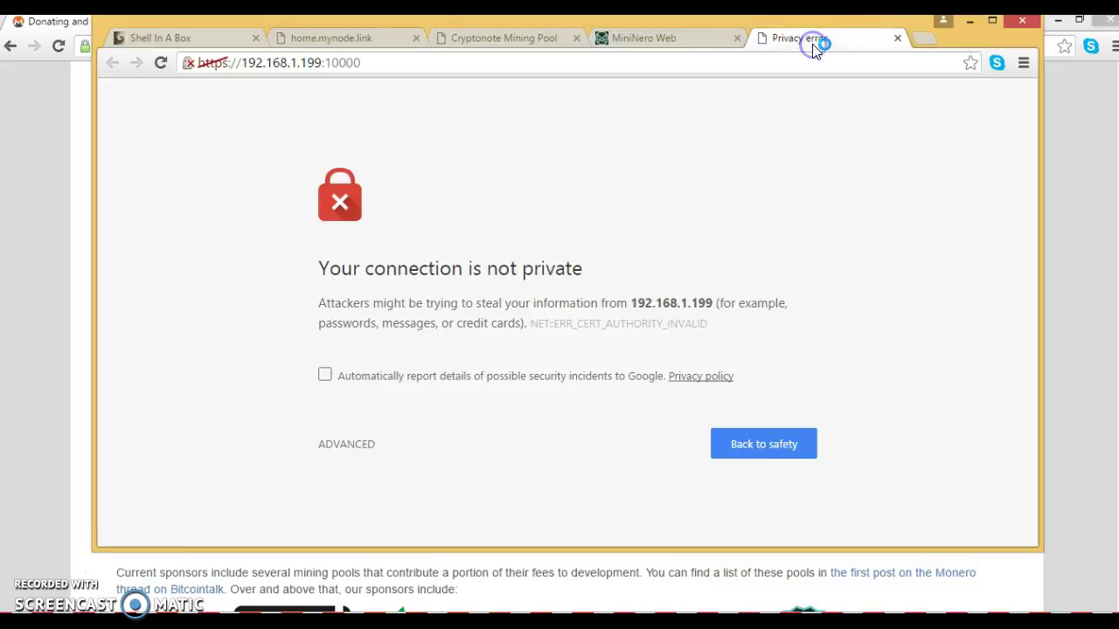
Step: Proceed past the certificate warning to 192.168.1.199 (unsafe)
left_click(346, 447)
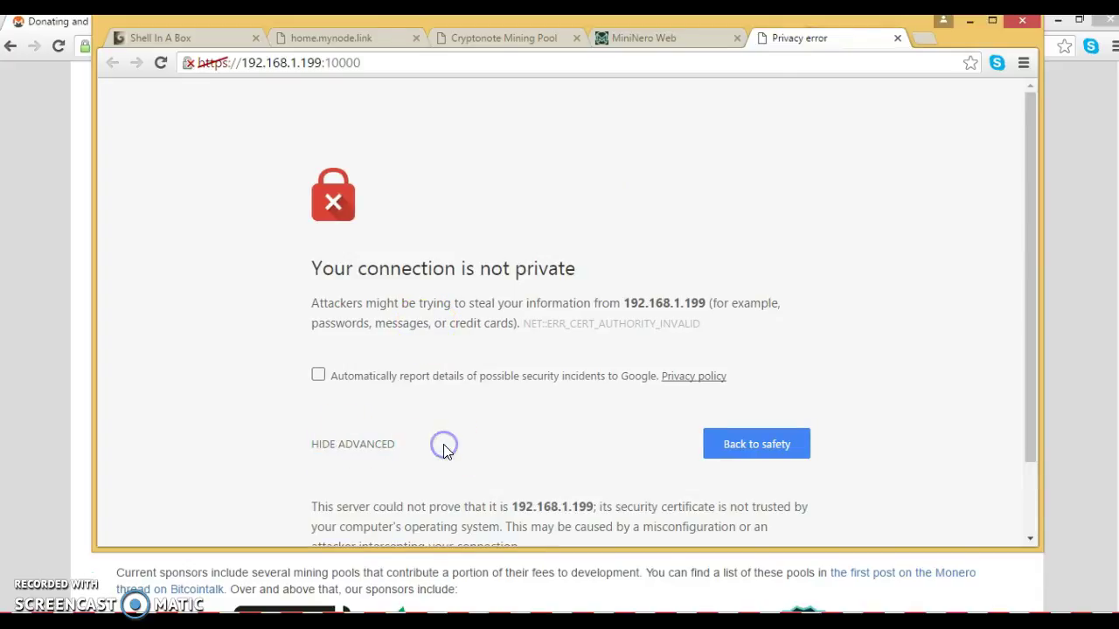
scroll(443, 444, "down", 1)
left_click(399, 495)
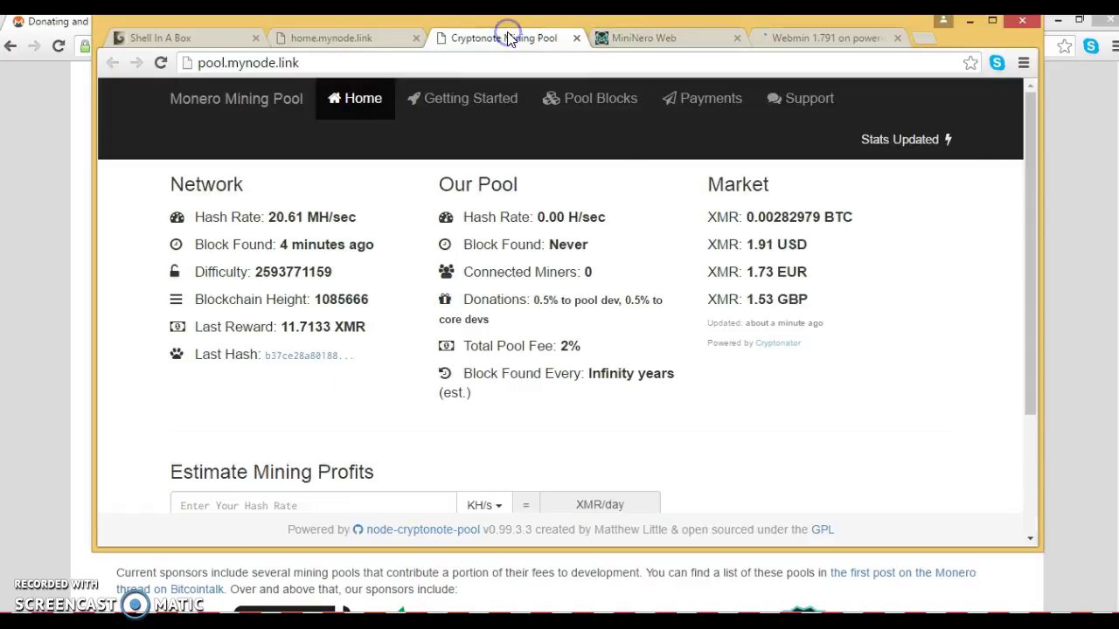
Step: Open ajenti.mynode.link in a new tab, then switch back to Shell In A Box
left_click(348, 41)
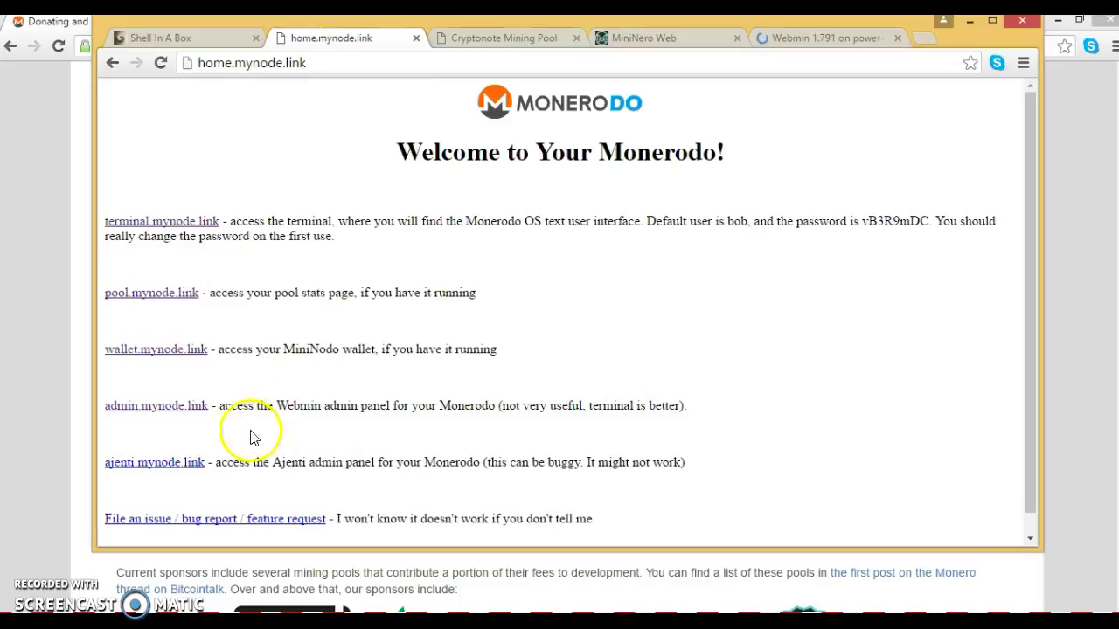
right_click(177, 466)
left_click(199, 473)
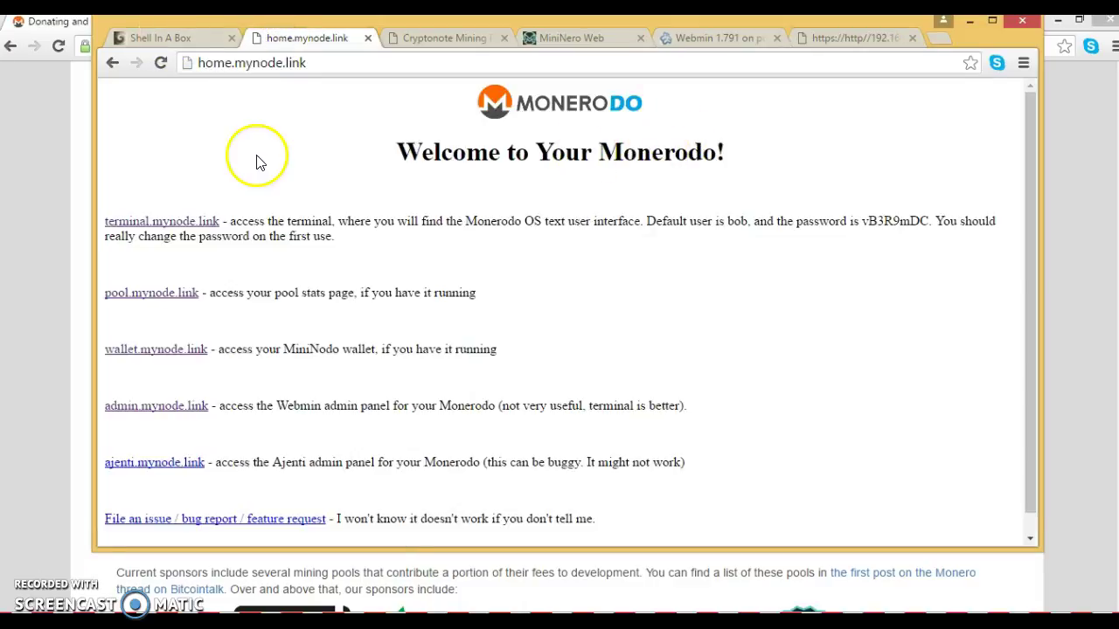
left_click(181, 38)
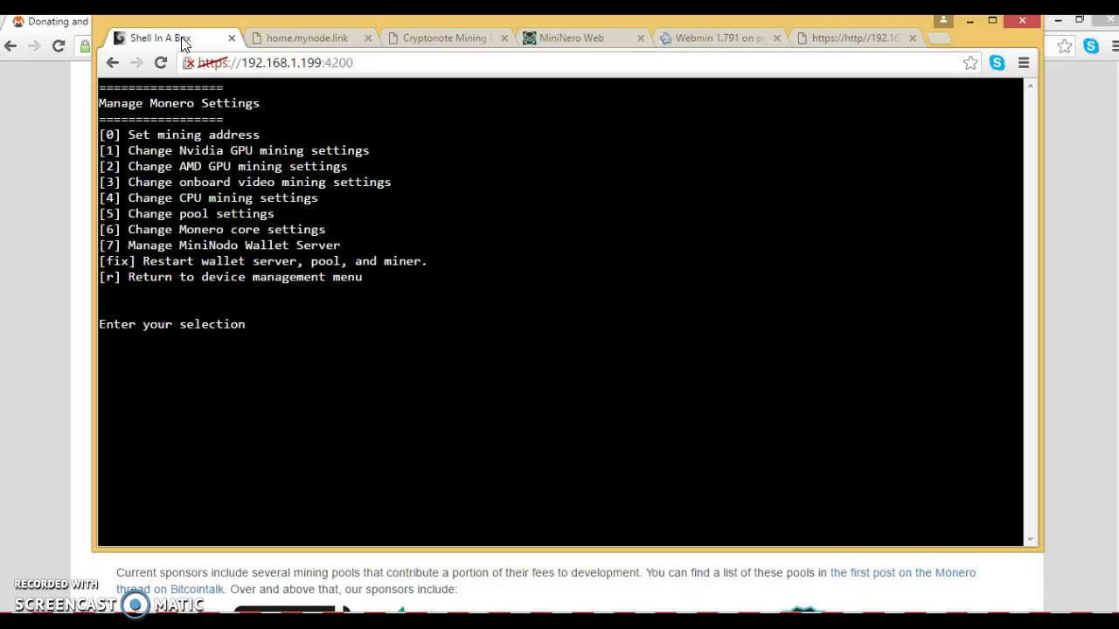
Step: Turn on Nvidia GPU local pool mining now and on boot (options 1, 1, 1)
type("1")
key("Return")
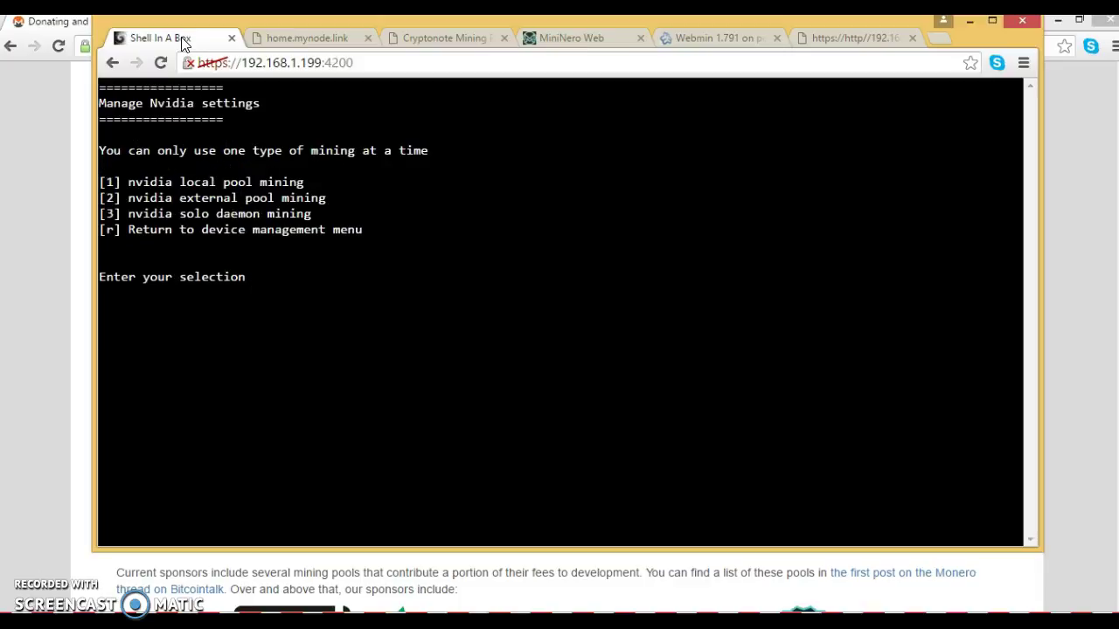
type("1")
key("Return")
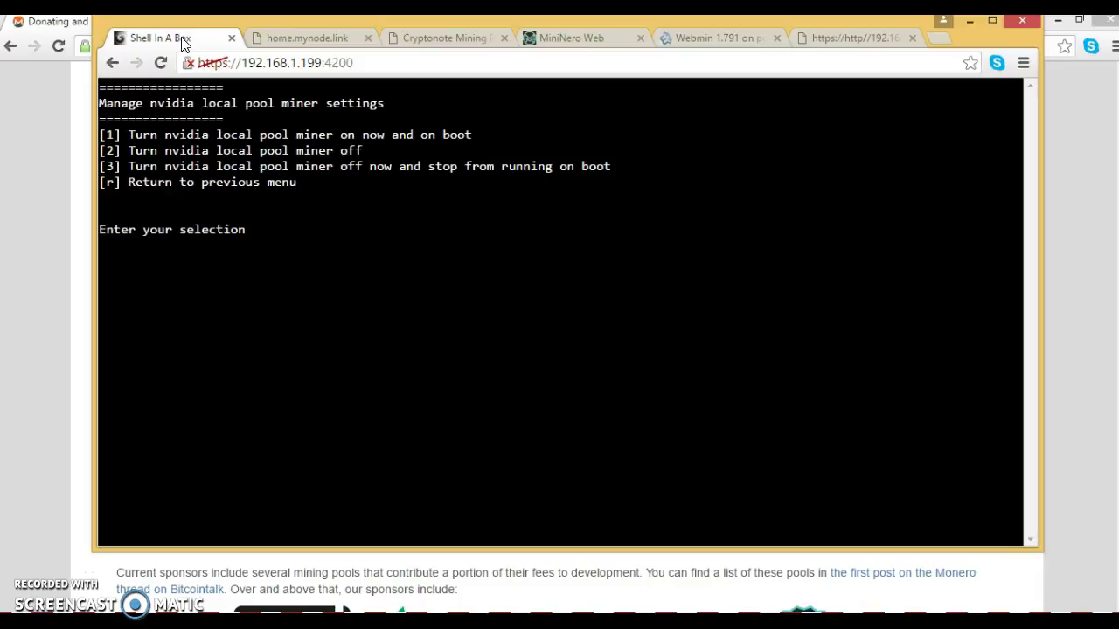
type("1")
key("Return")
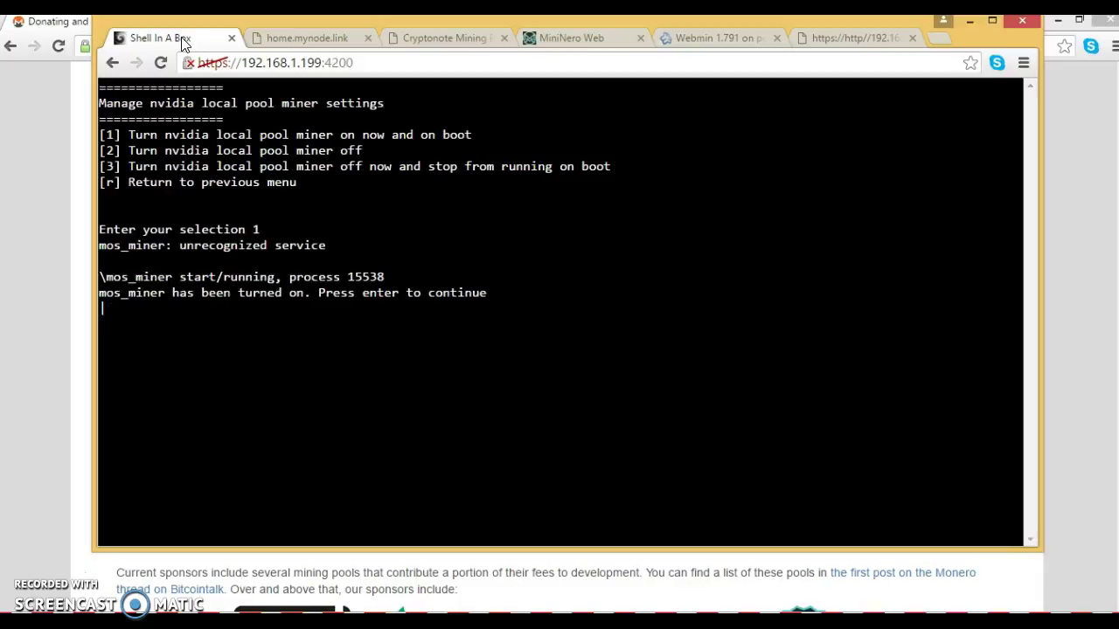
key("Return")
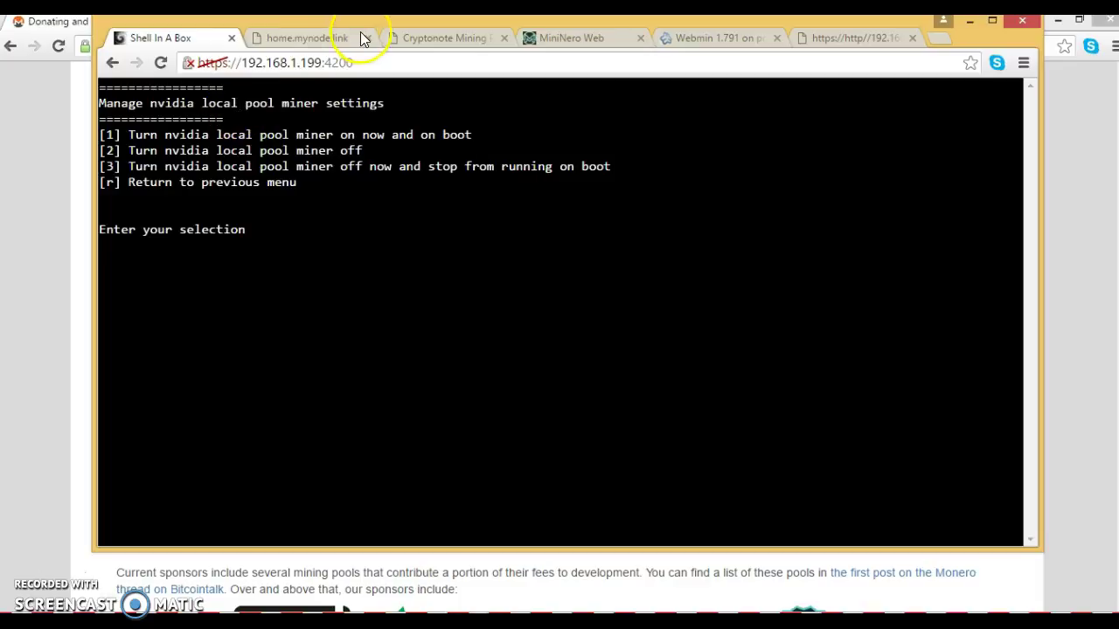
Step: Check pool stats show 1 miner at 6.67 H/sec, then return to home.mynode.link
left_click(465, 39)
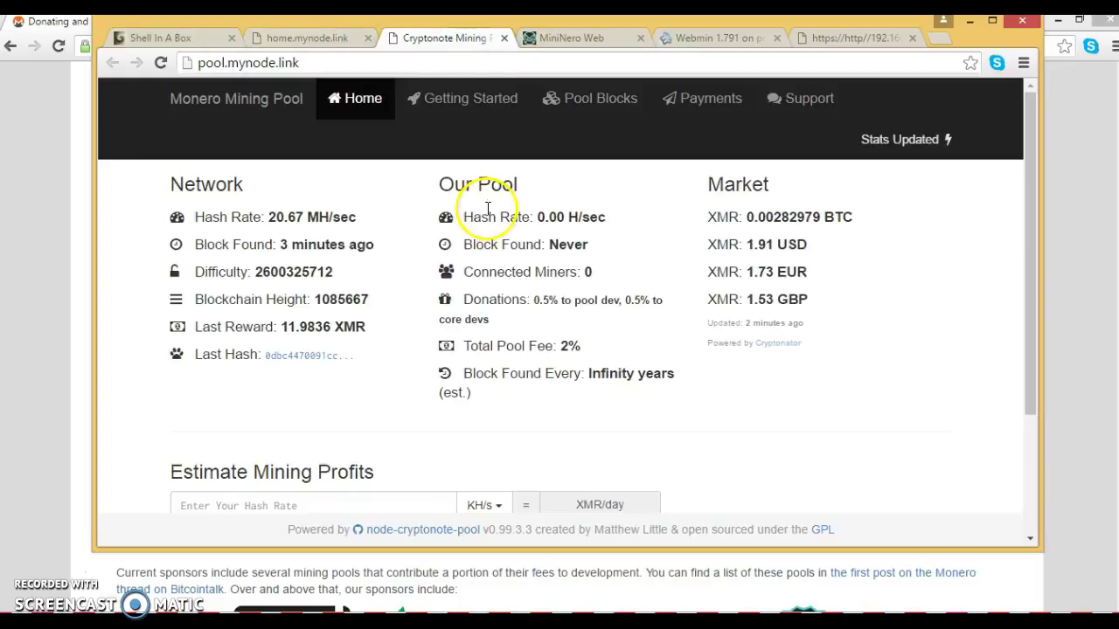
left_click(365, 322)
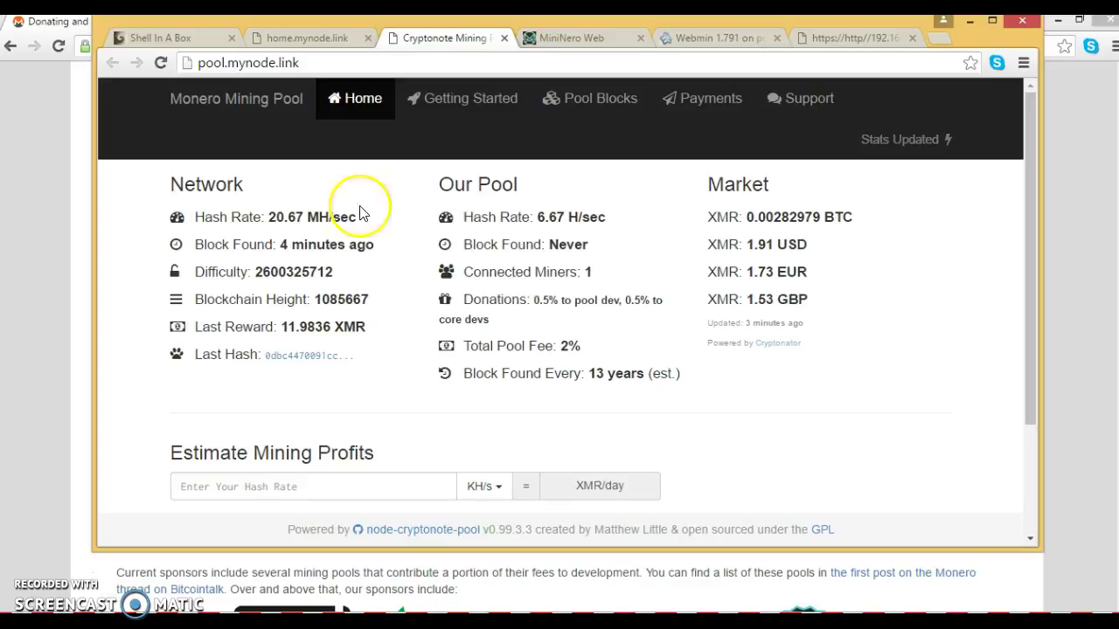
left_click(307, 40)
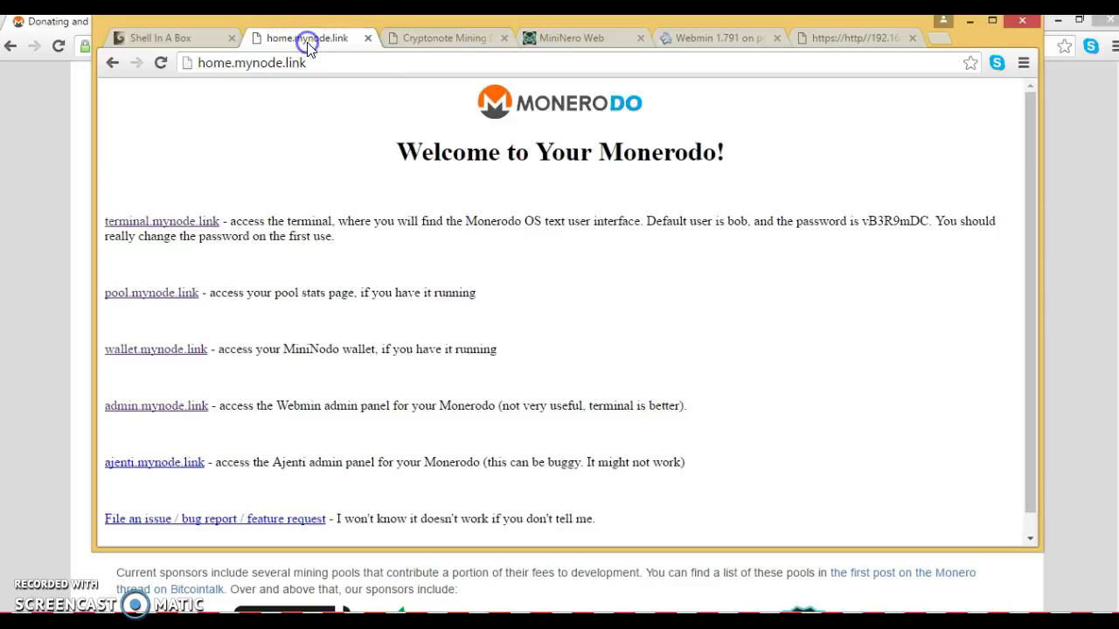
Step: Stream the live Nvidia solo pool miner log via options 1, 2, 3 and 'live'
left_click(189, 36)
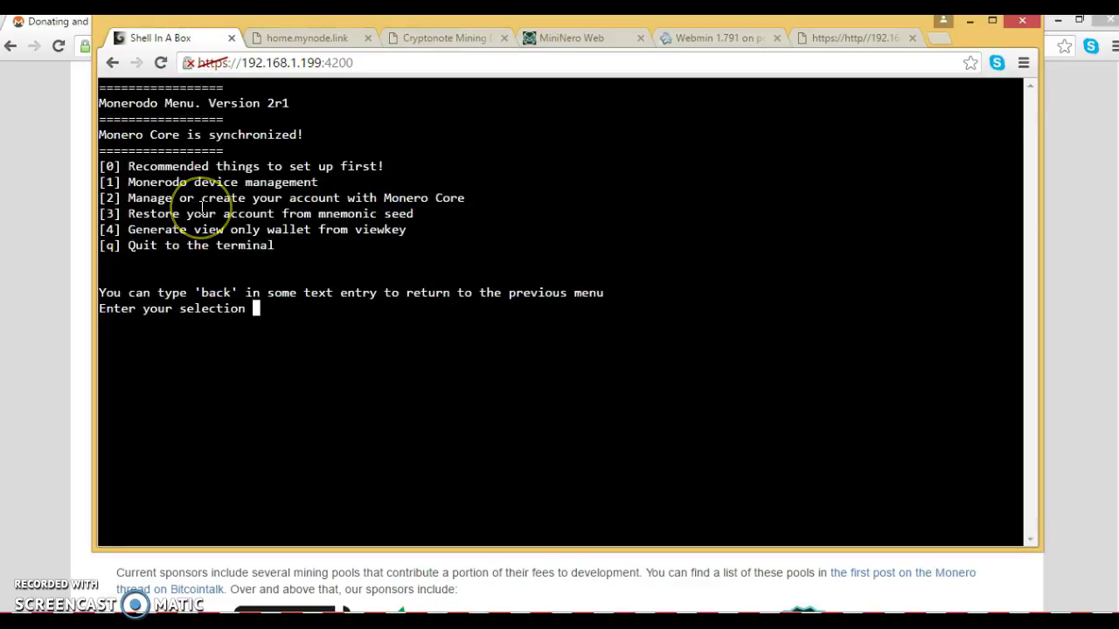
left_click(243, 244)
type("1")
key("Return")
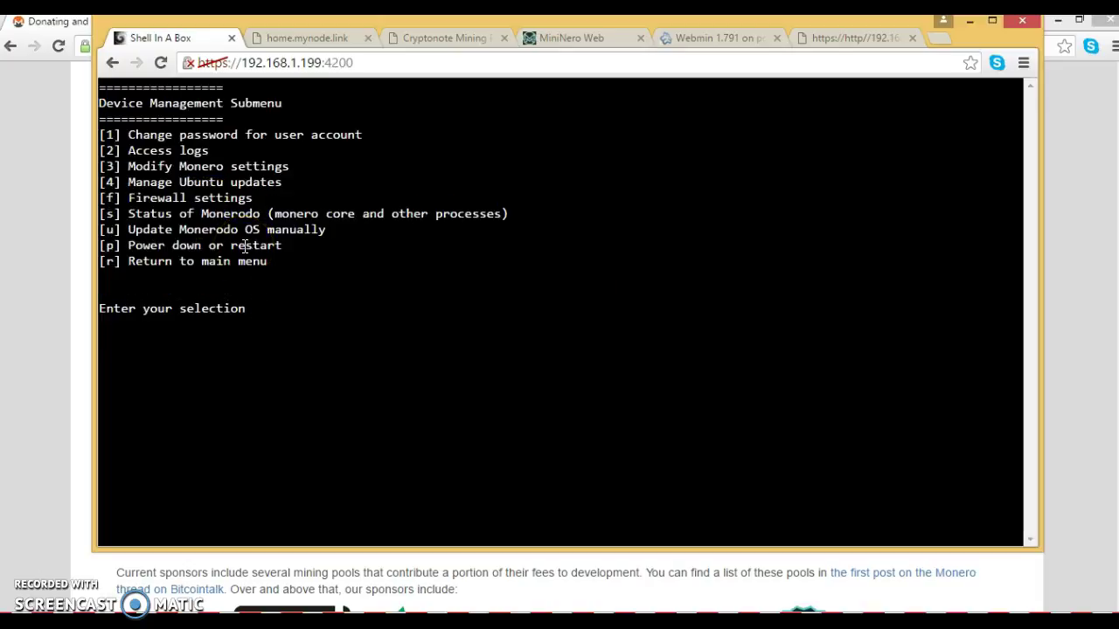
type("2")
key("Return")
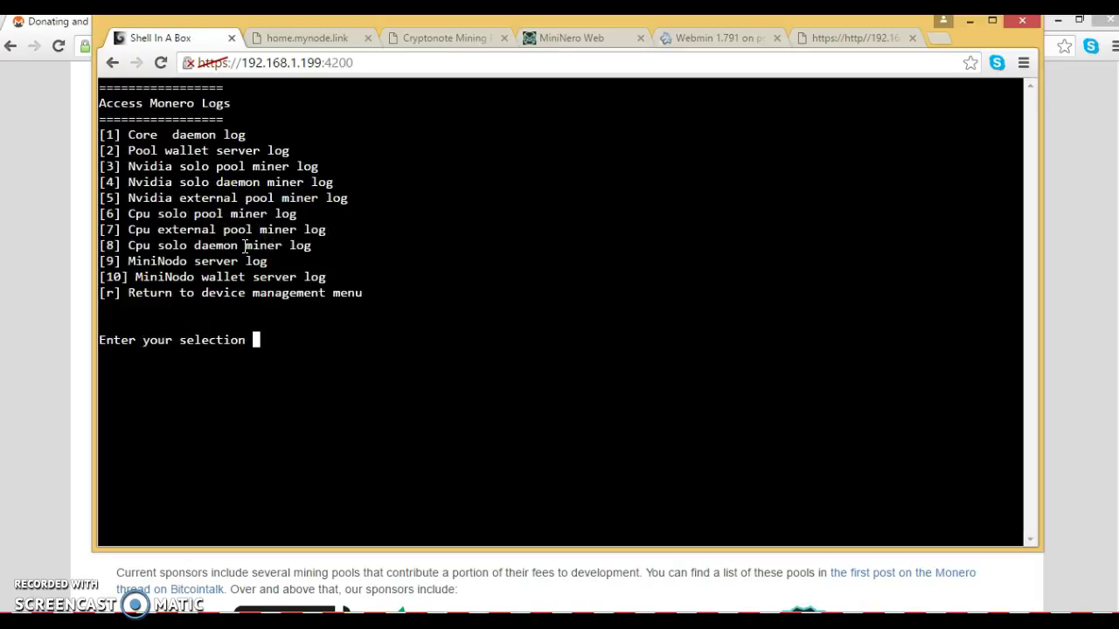
type("3")
key("Return")
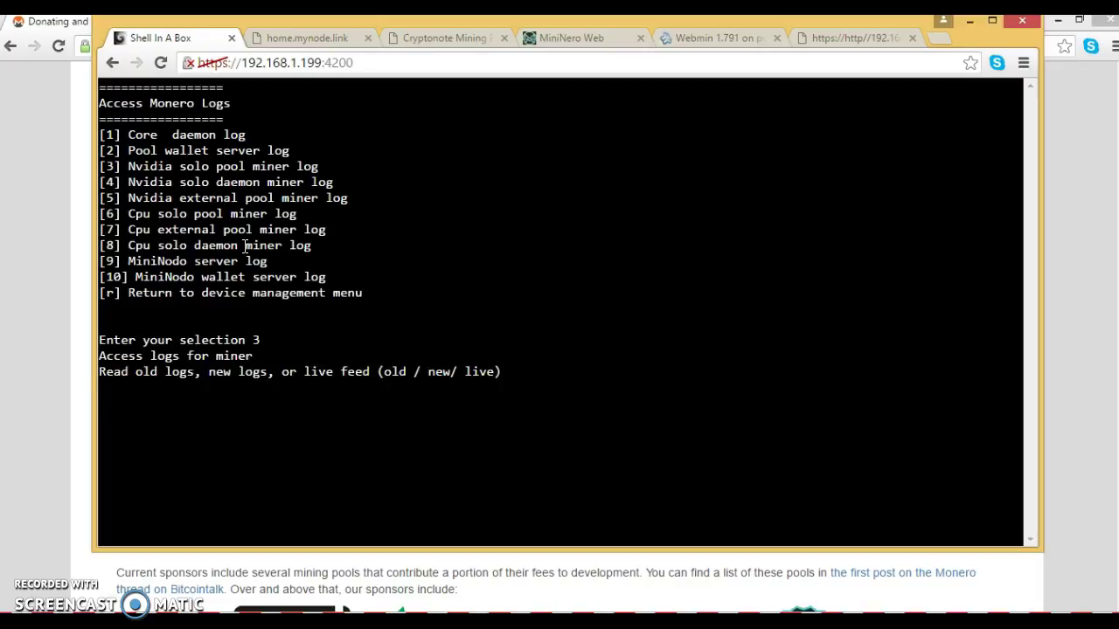
type("live")
key("Return")
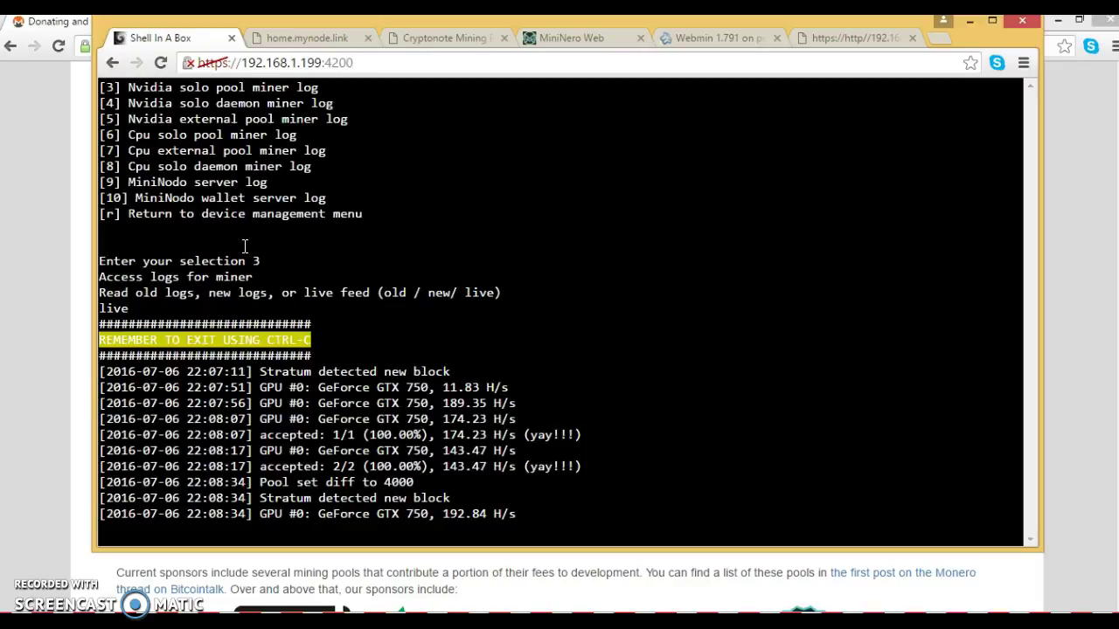